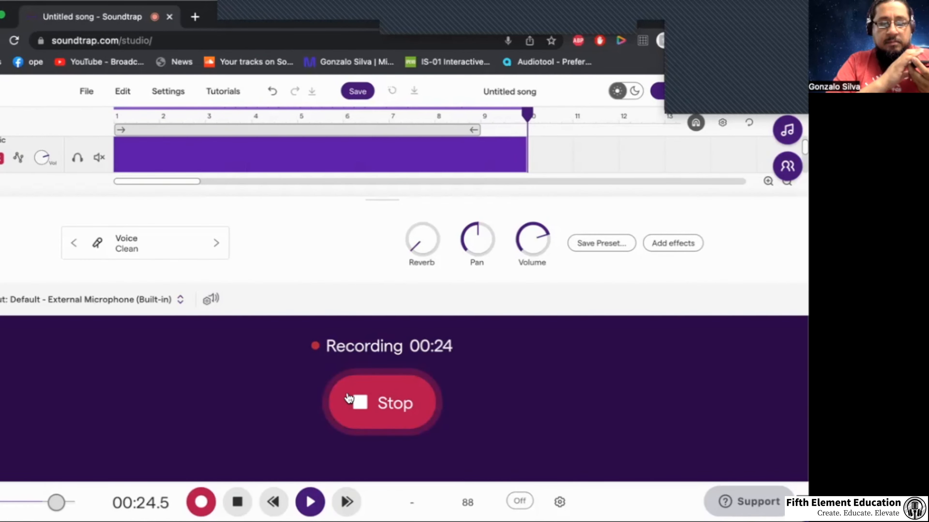
- Stop the voice recording and enlarge the audio track's height so its waveform fills the timeline area
left_click(348, 392)
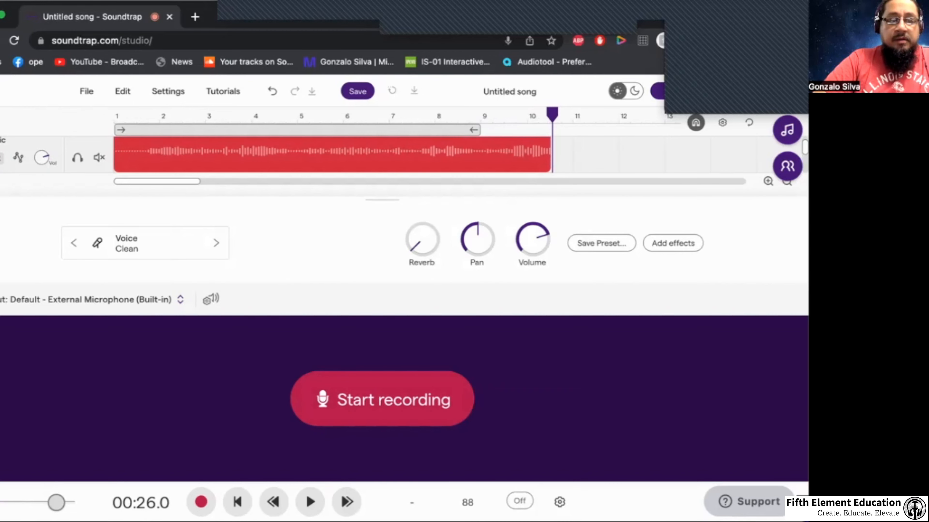
left_click(2, 210)
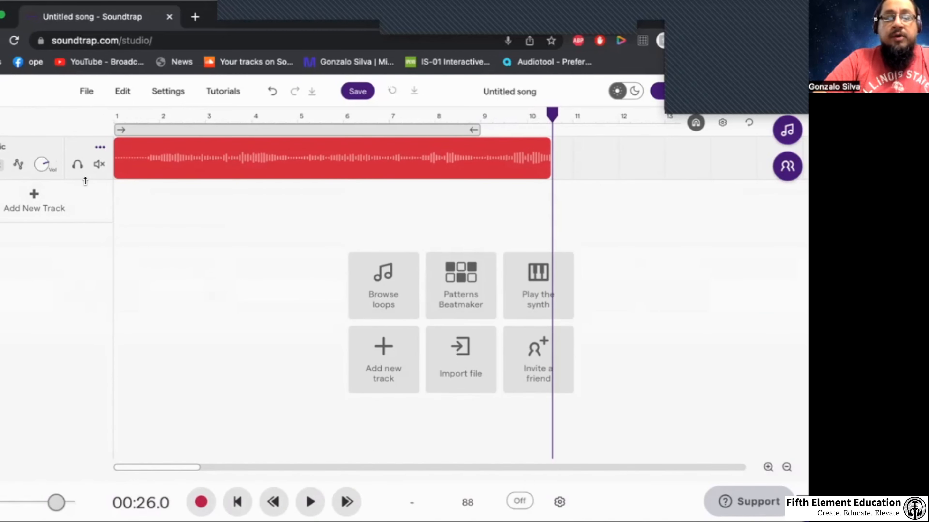
left_click_drag(85, 181, 73, 448)
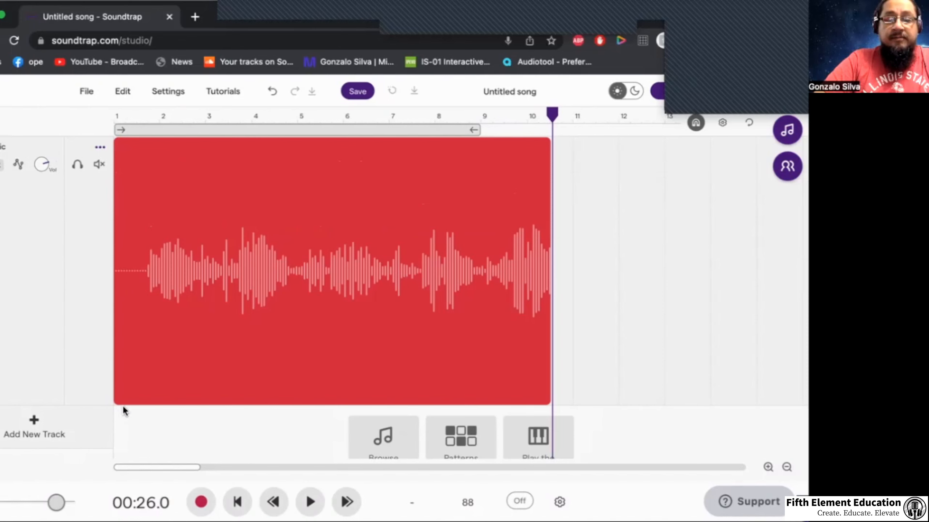
mouse_move(118, 401)
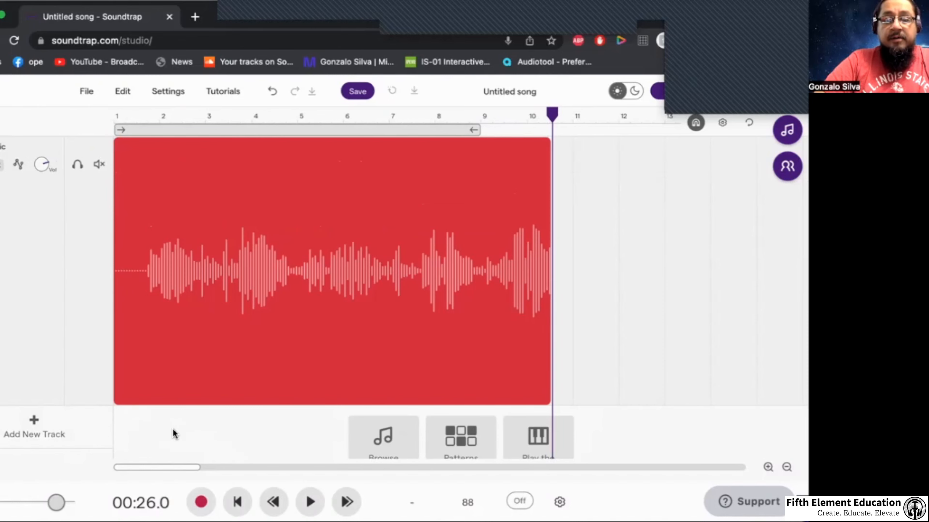
- Play back the recording from where the sound begins, and return the playhead to 00:02.0
left_click(147, 433)
key("space")
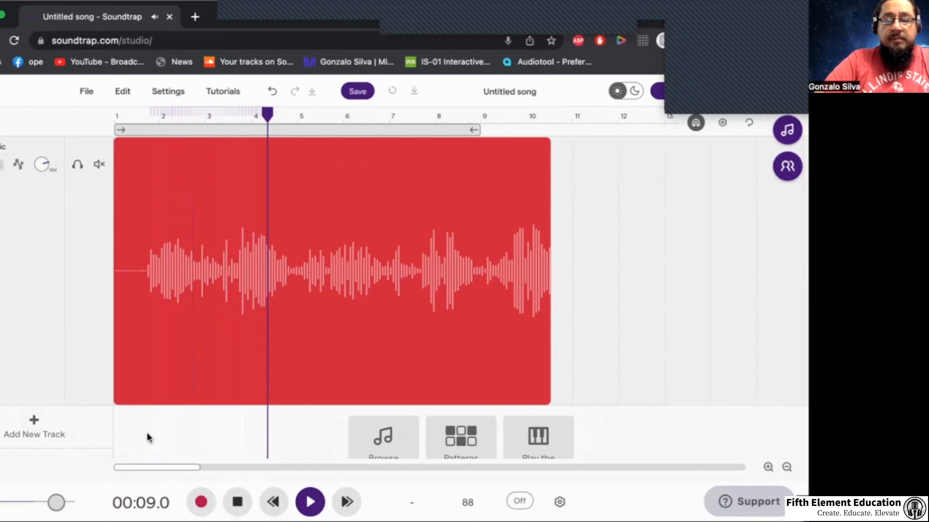
key("space")
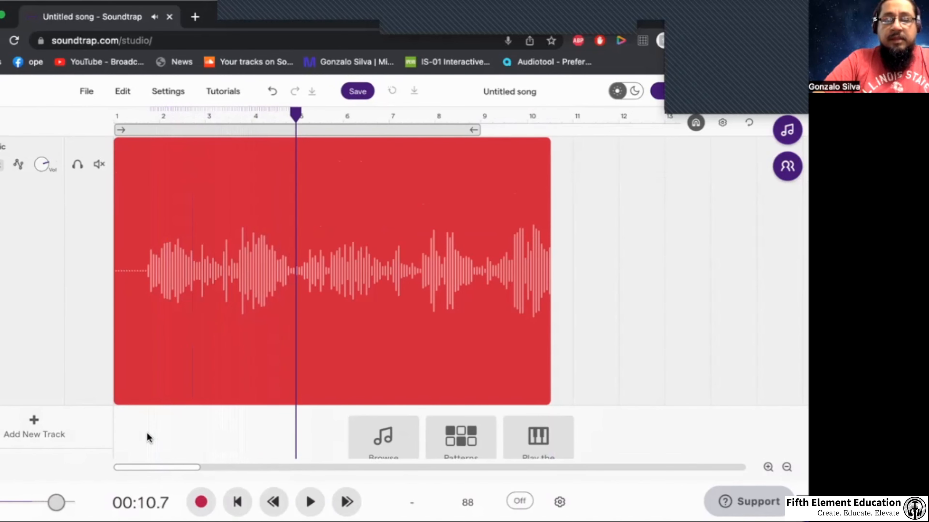
left_click(147, 438)
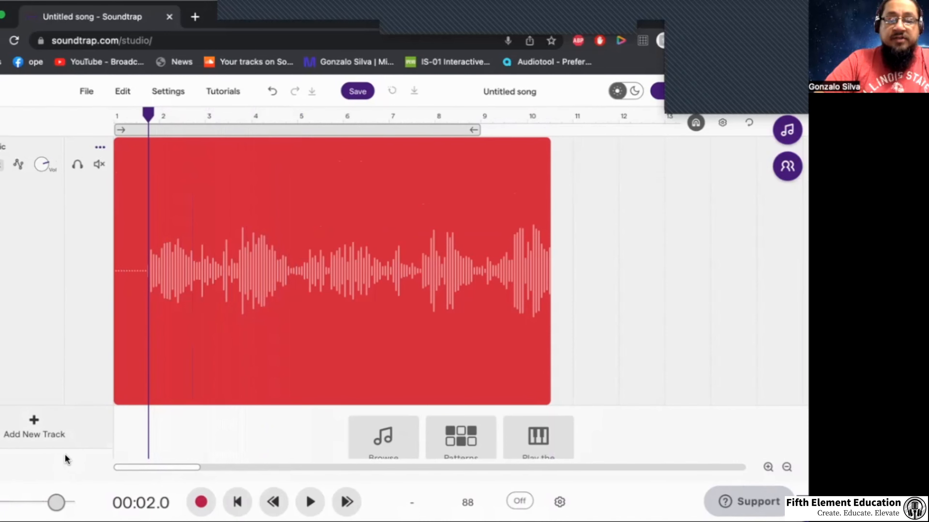
- Listen closely to the beginning of the sound and place the playhead near its onset at 00:01.9
left_click(768, 467)
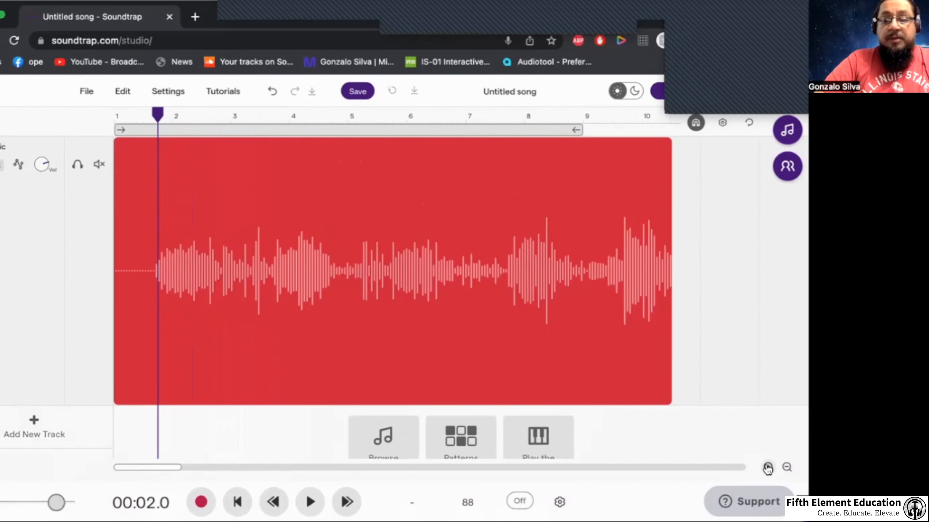
left_click(768, 467)
left_click(768, 467)
left_click(768, 467)
left_click(768, 467)
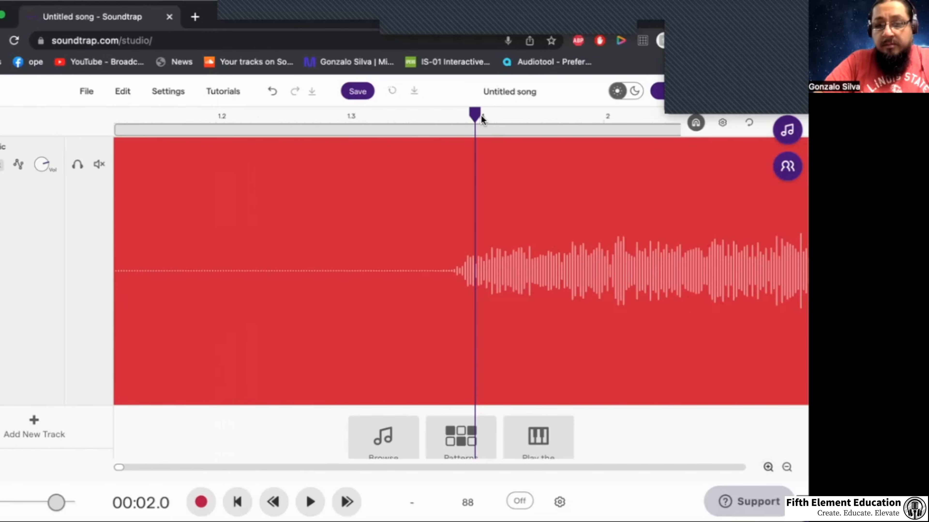
left_click_drag(482, 119, 417, 119)
key("space")
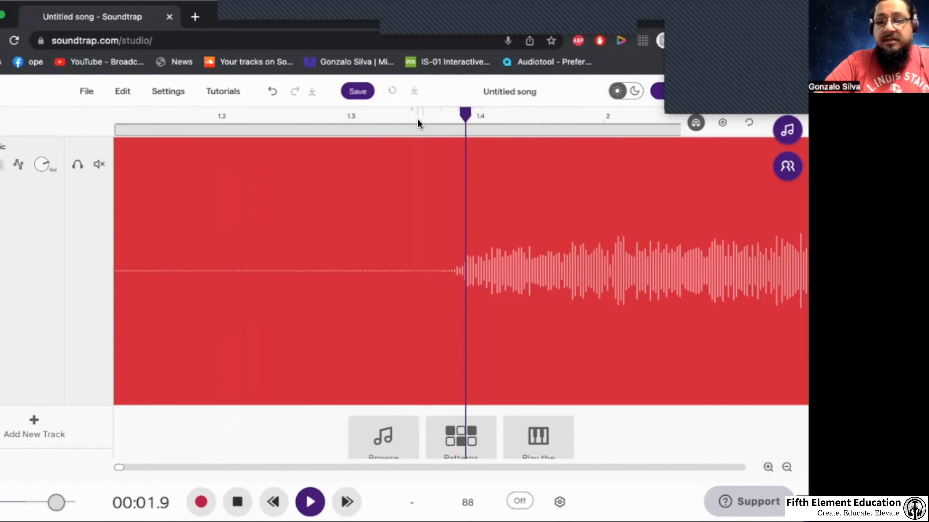
key("space")
left_click_drag(529, 112, 463, 117)
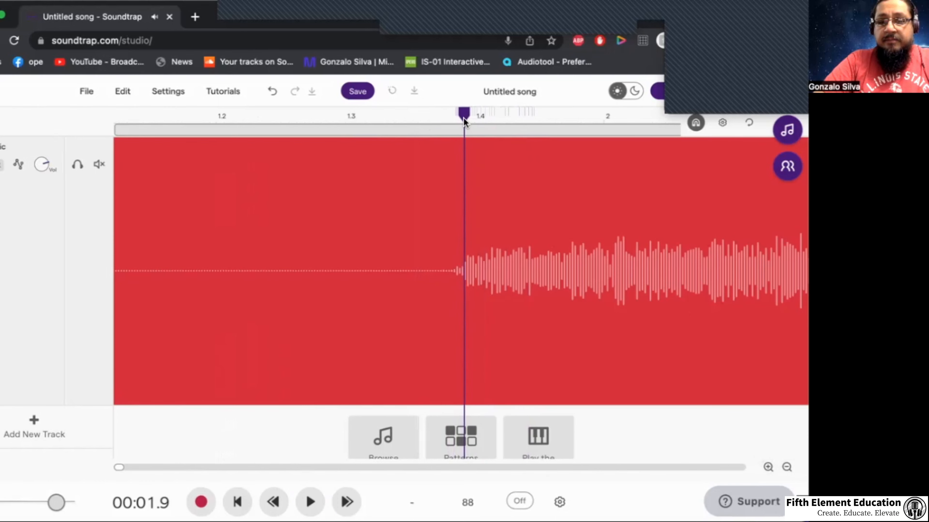
- Move the playhead slightly earlier on the detailed waveform and play that passage to check the onset
left_click(766, 468)
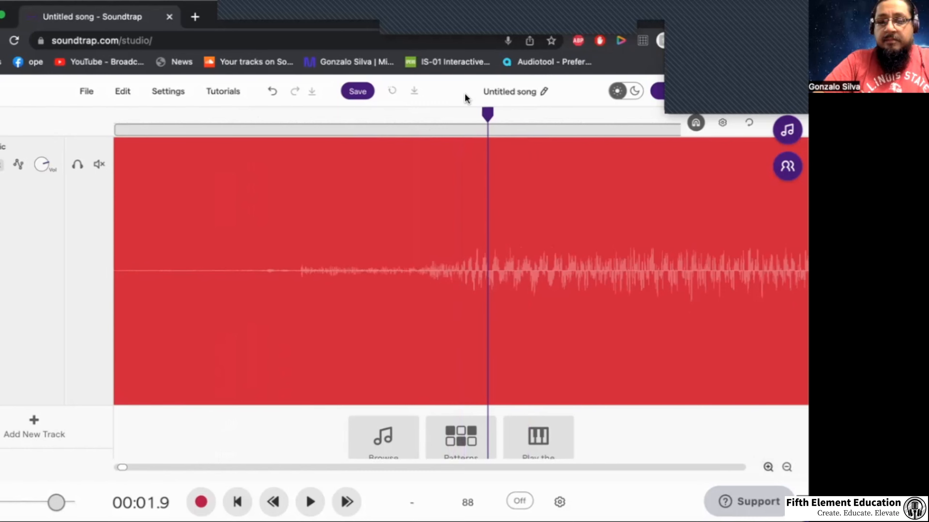
left_click_drag(488, 120, 460, 116)
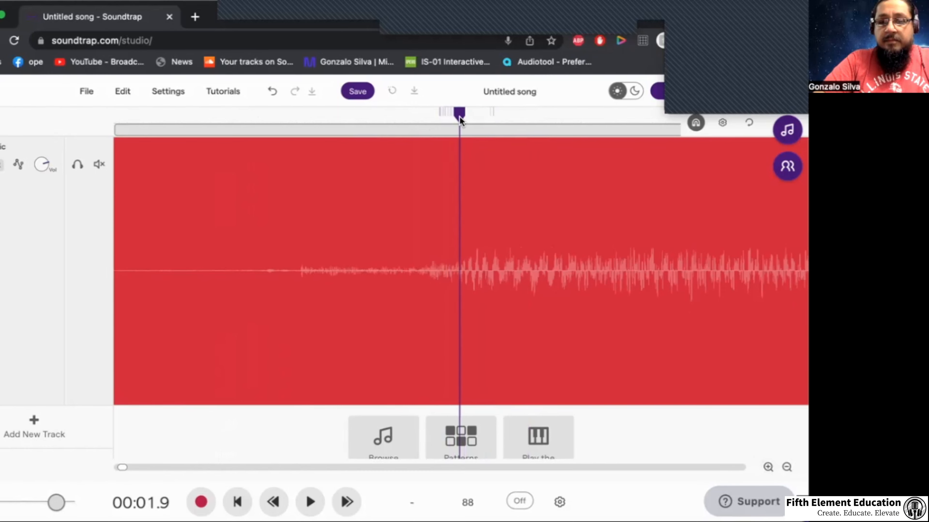
key("space")
key("space")
scroll(482, 206, "left", 10)
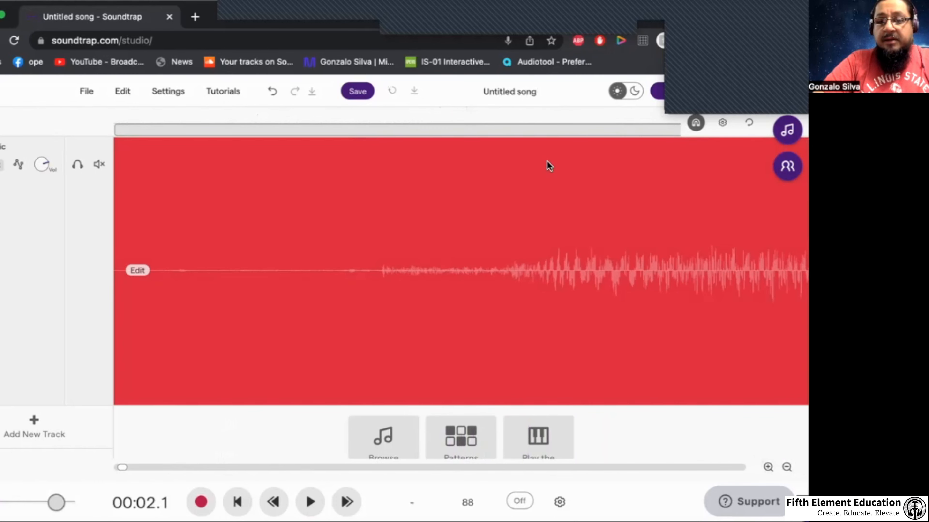
- Split the recording at the sound's onset at 00:01.9 and delete the silent section before it
left_click(549, 121)
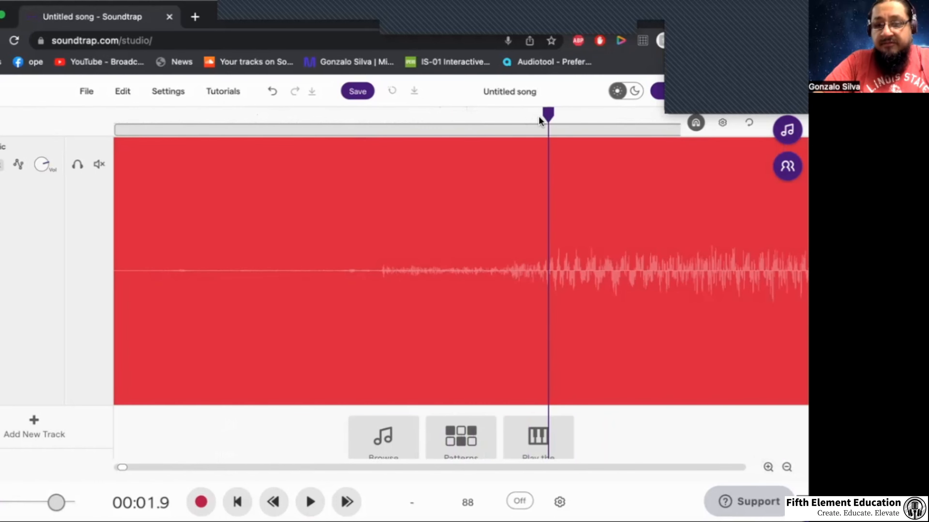
left_click(536, 120)
left_click_drag(537, 120, 536, 120)
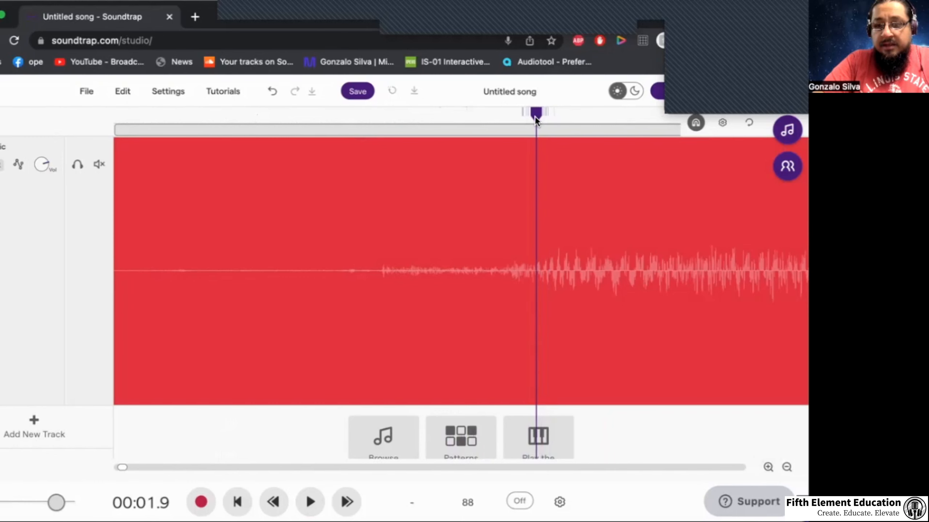
right_click(536, 279)
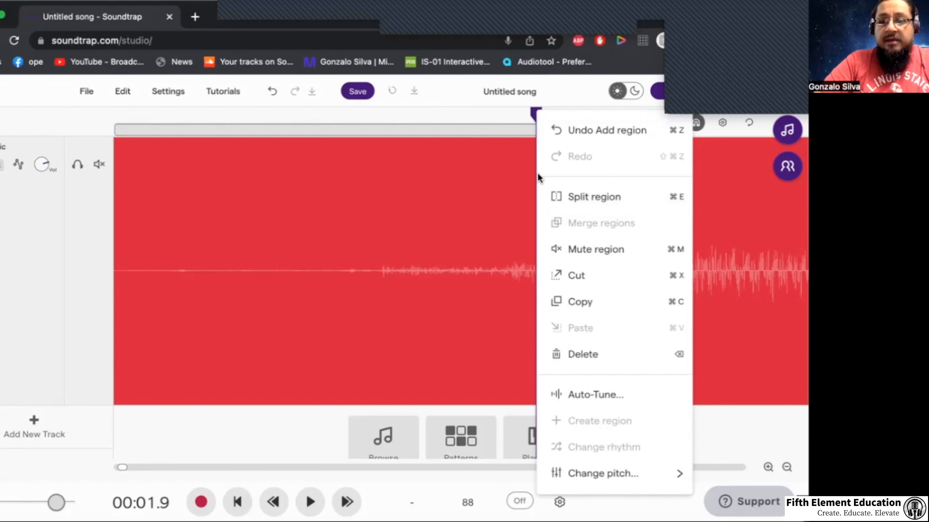
left_click(530, 161)
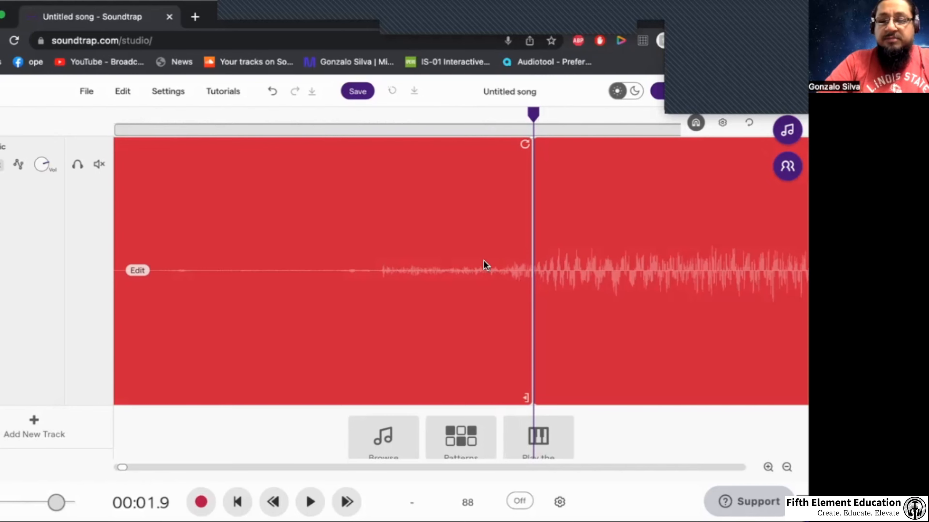
key("Delete")
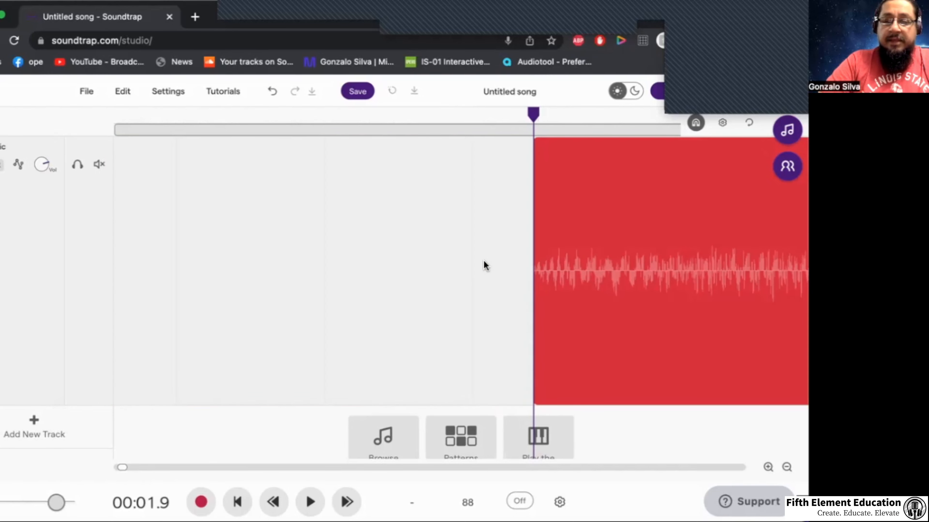
- Move the remaining audio region to start at bar 1
left_click(786, 468)
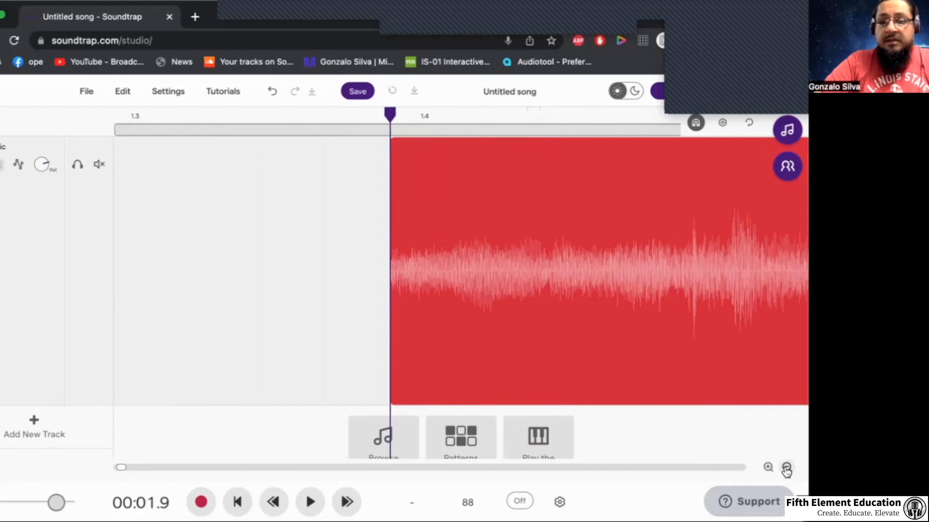
left_click(786, 468)
left_click_drag(469, 289, 272, 267)
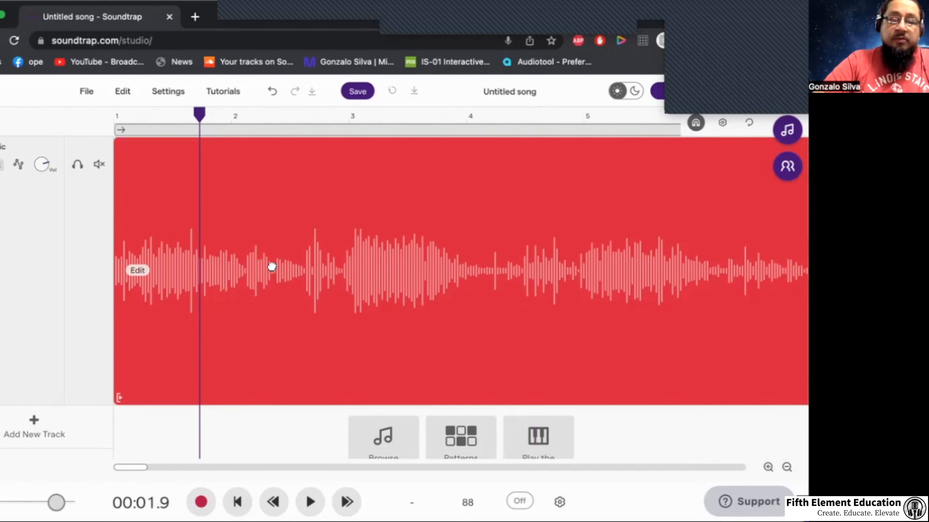
- Play the repositioned recording from the start, and replay it with the metronome on
left_click(237, 501)
key("space")
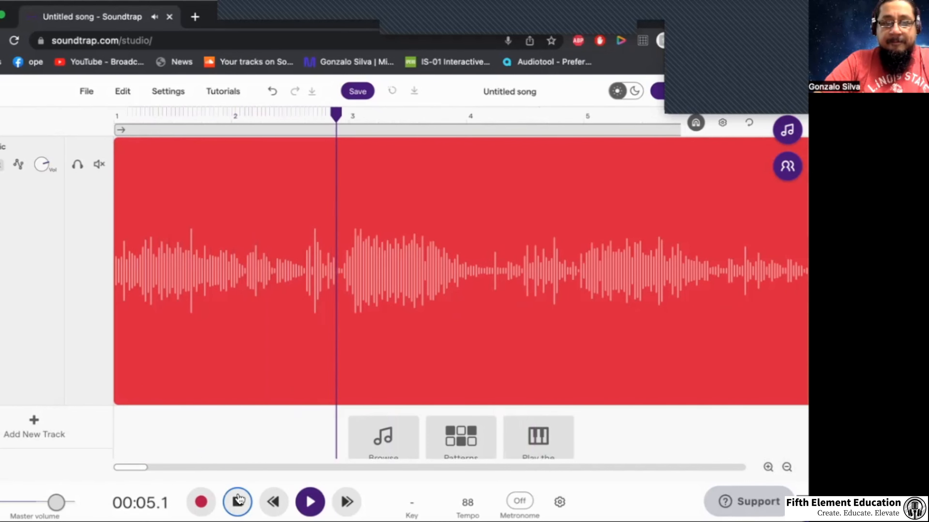
key("space")
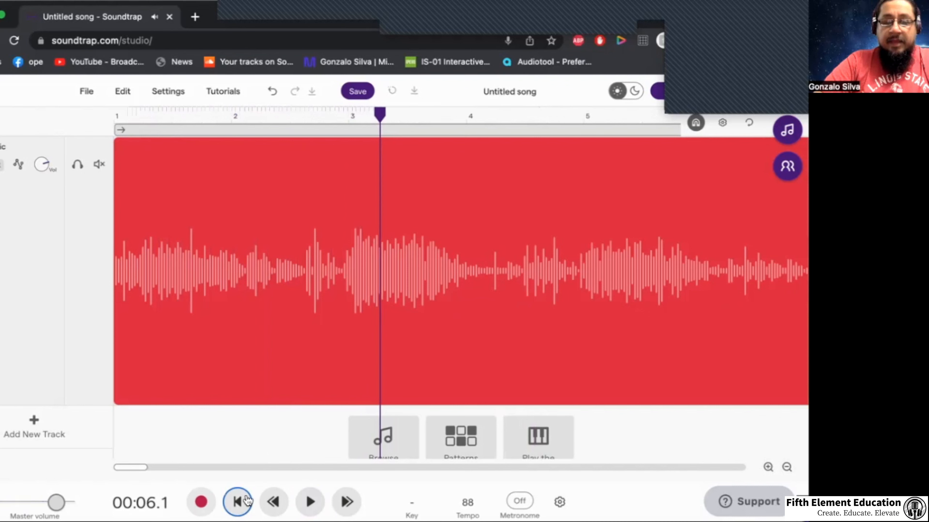
left_click(238, 501)
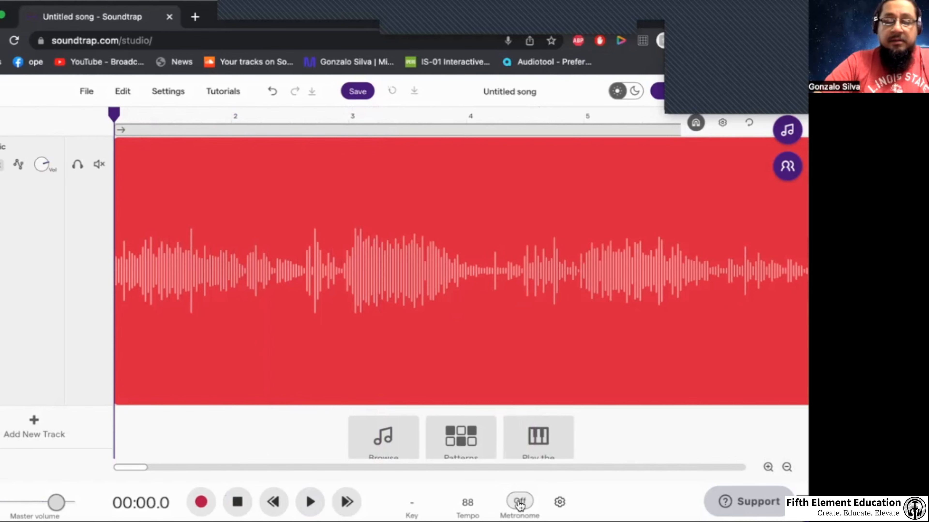
key("space")
left_click(519, 502)
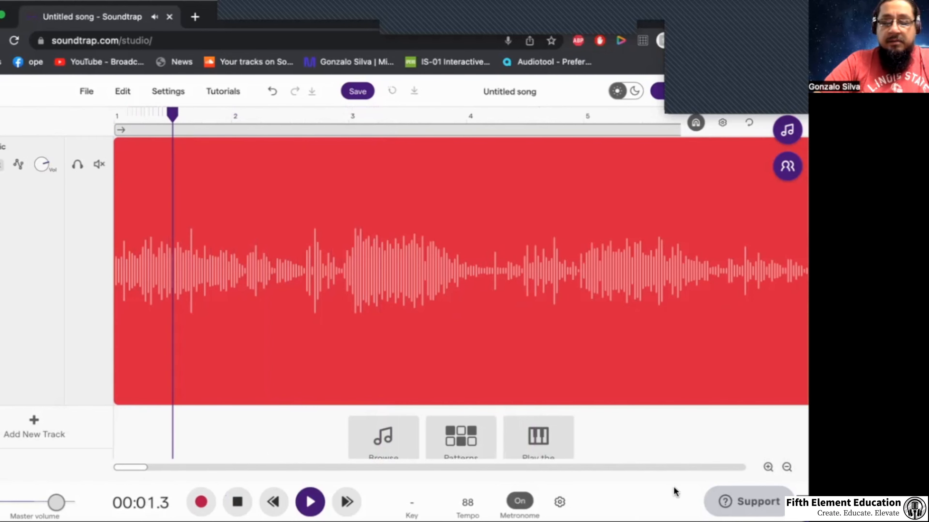
- Trim the region's end to bar 9 and switch cycle playback of bars 1 to 9 on and off
left_click(786, 467)
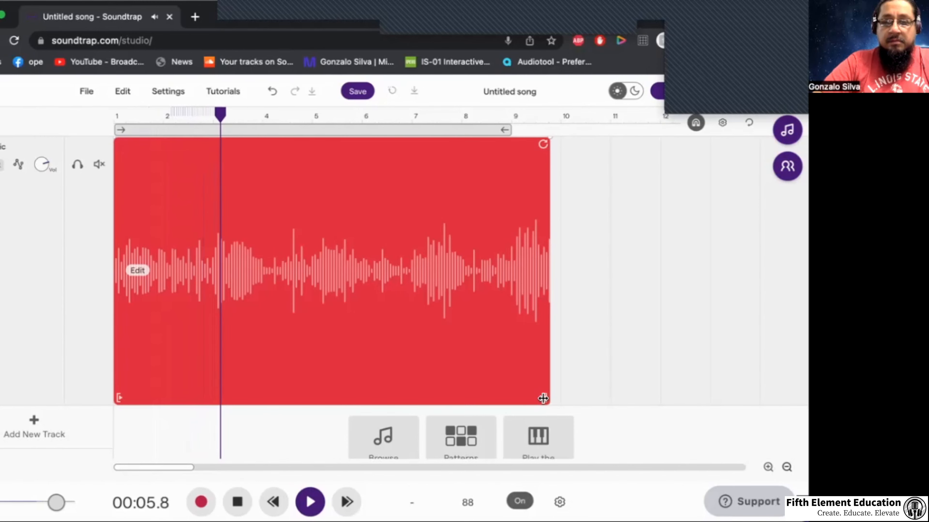
left_click_drag(543, 398, 503, 389)
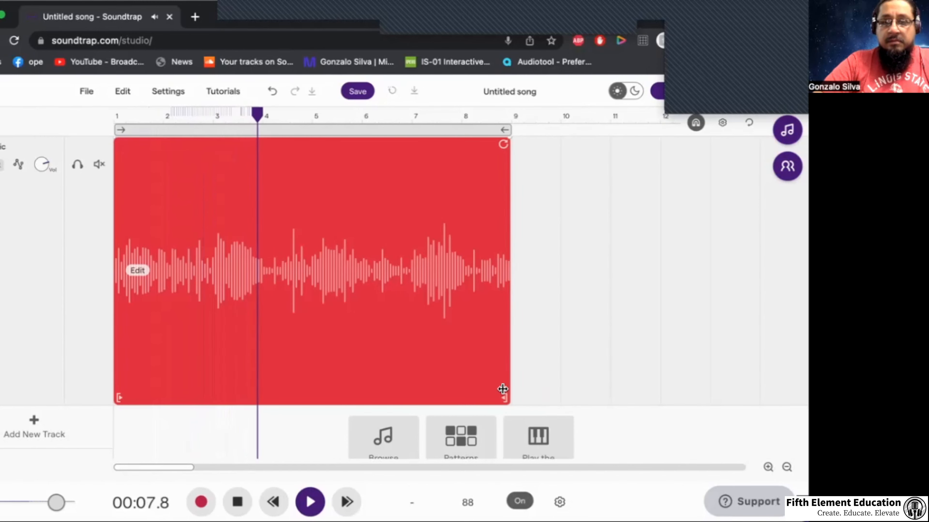
left_click(749, 124)
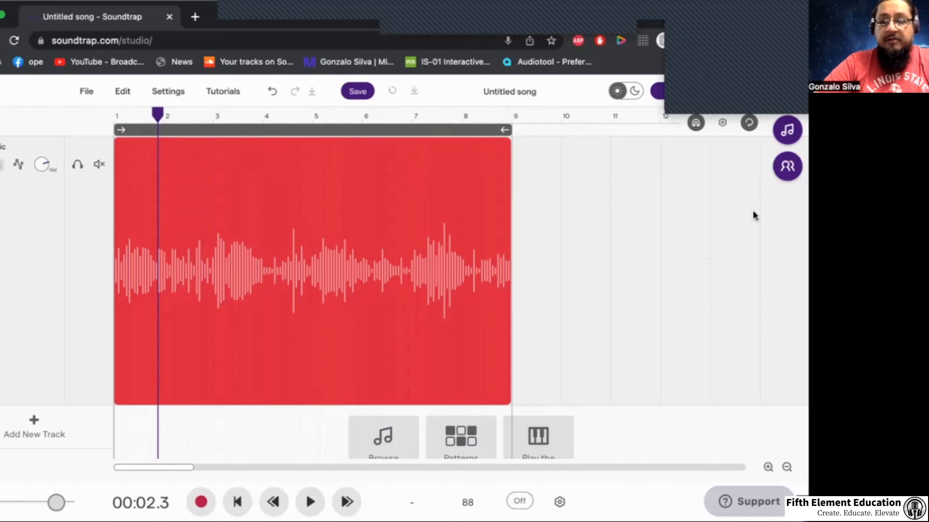
left_click(750, 125)
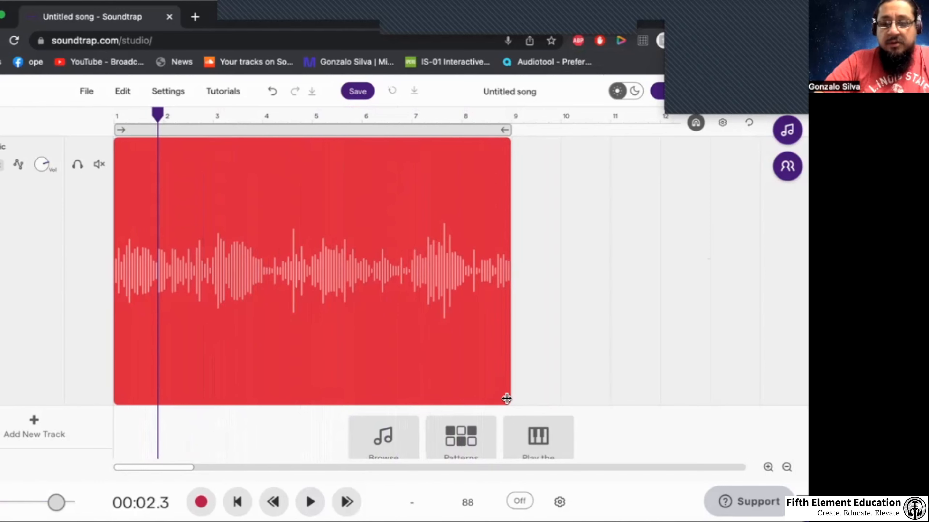
- Shorten the region to end at bar 5 and loop it out to bar 9
left_click_drag(506, 398, 362, 390)
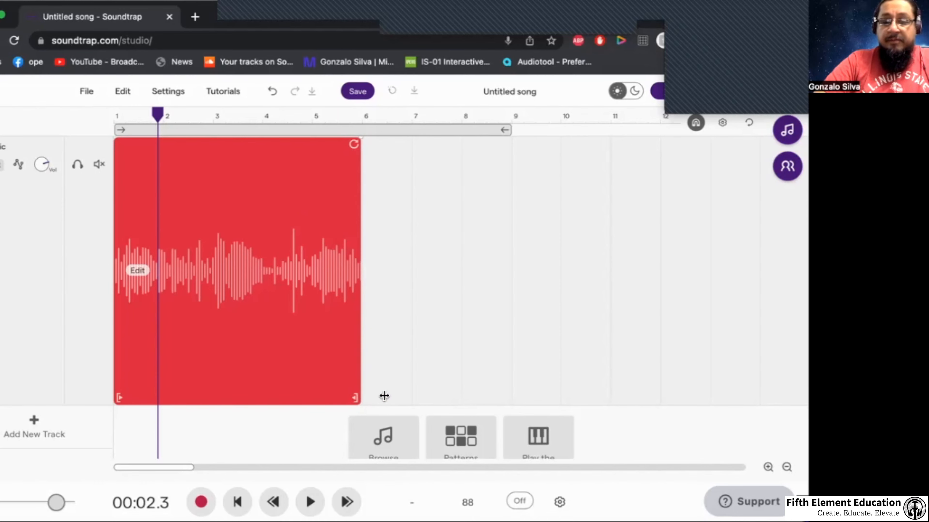
left_click_drag(384, 396, 306, 338)
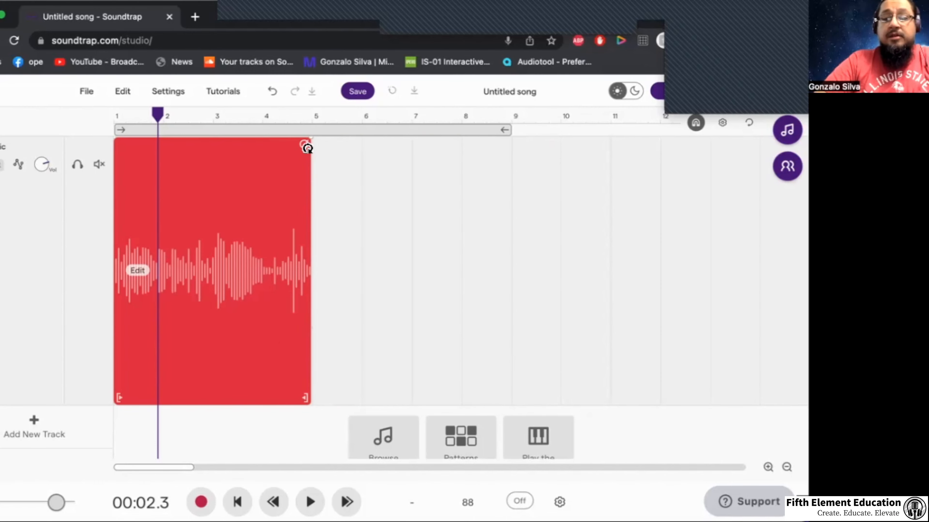
left_click_drag(307, 148, 508, 156)
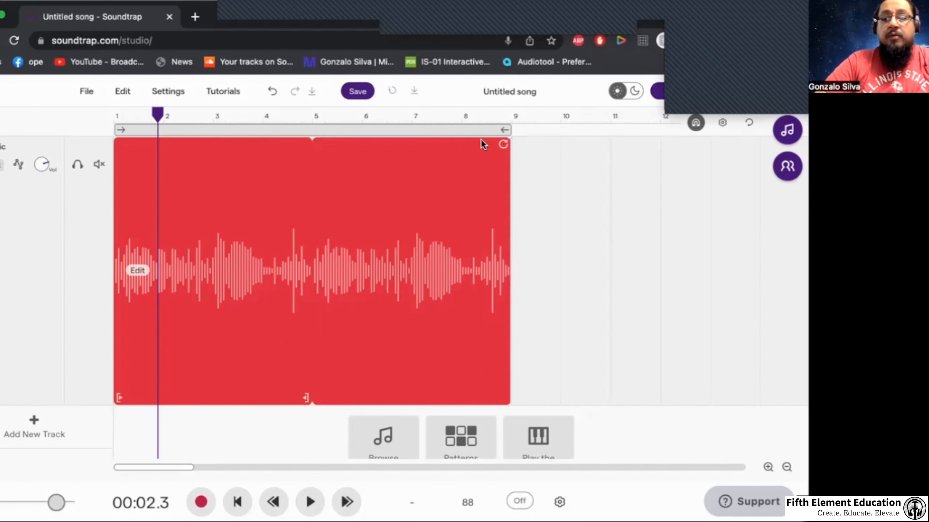
- Turn on cycle playback for bars 1 to 9 and play from 00:08.1 across the loop point at bar 5
left_click(297, 129)
left_click(311, 114)
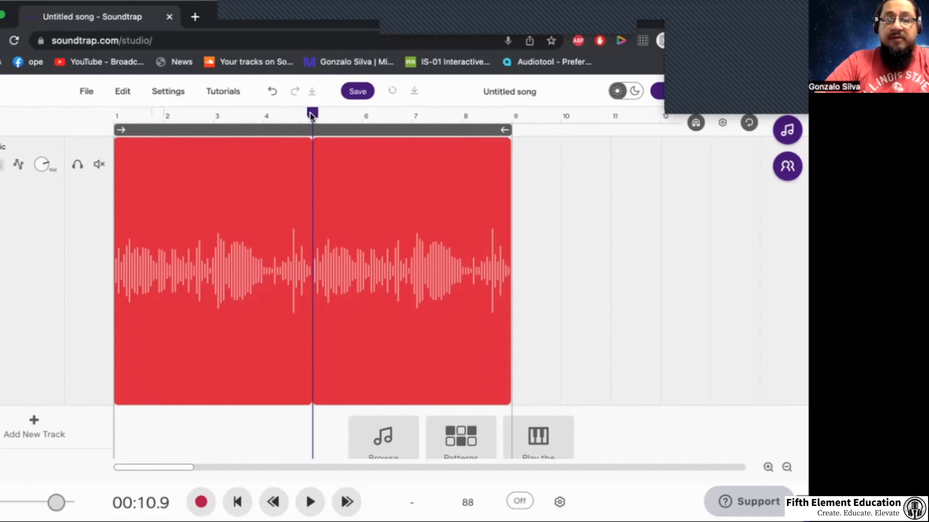
left_click_drag(310, 112, 260, 114)
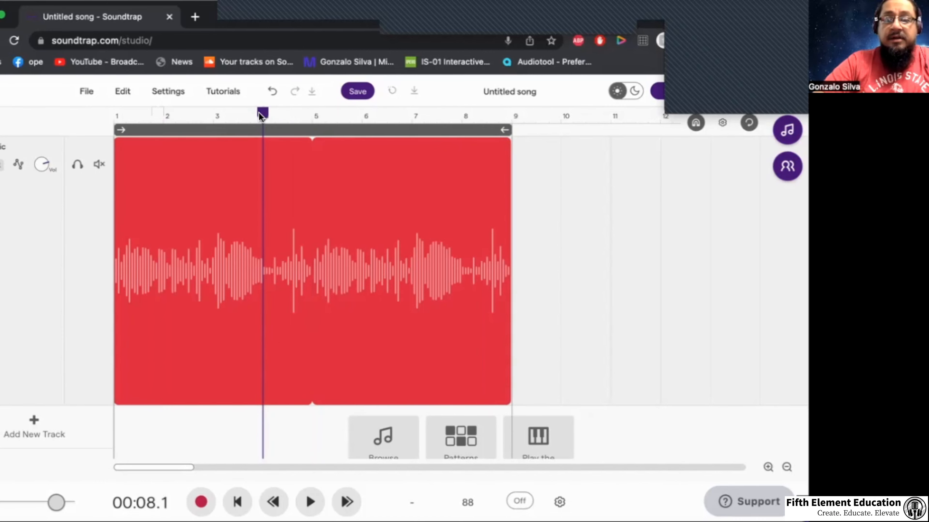
key("space")
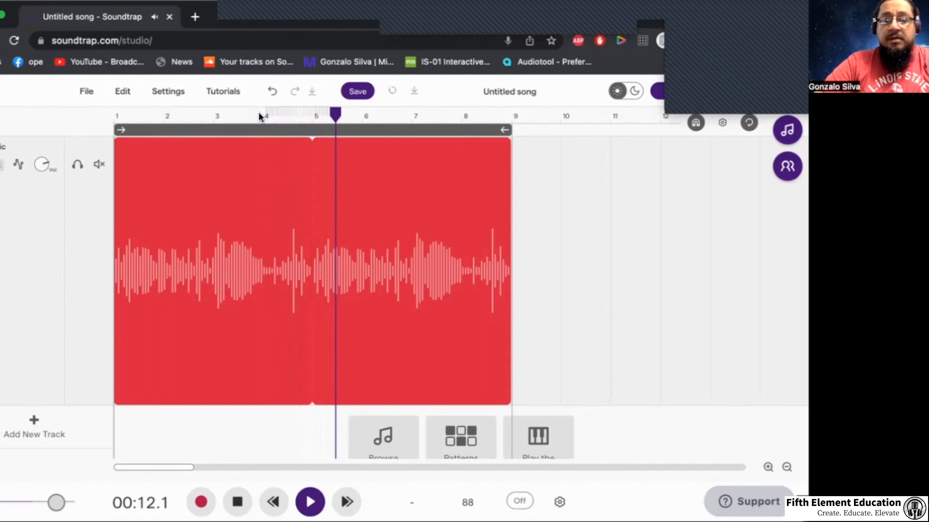
- Stop playback and trim the looped region's source end back slightly before bar 5, to about 00:10.8
key("space")
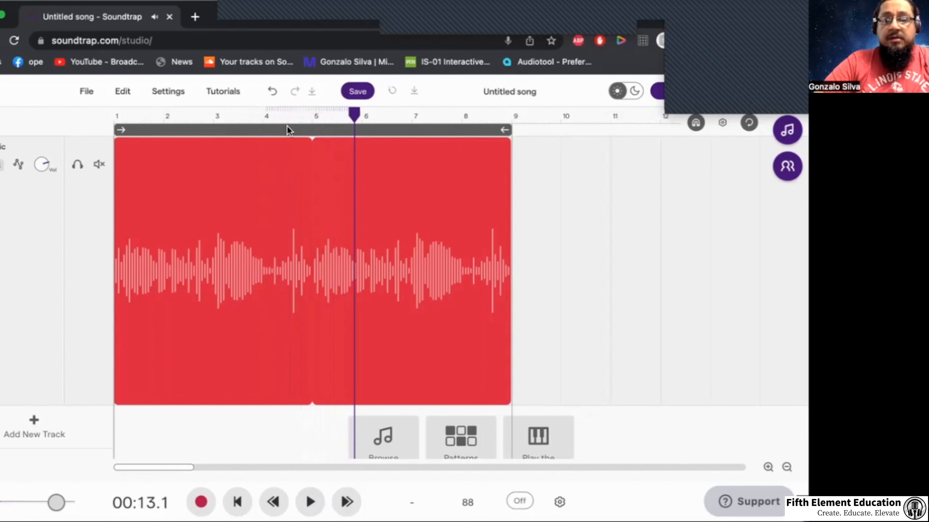
left_click(312, 123)
left_click(768, 470)
left_click(767, 470)
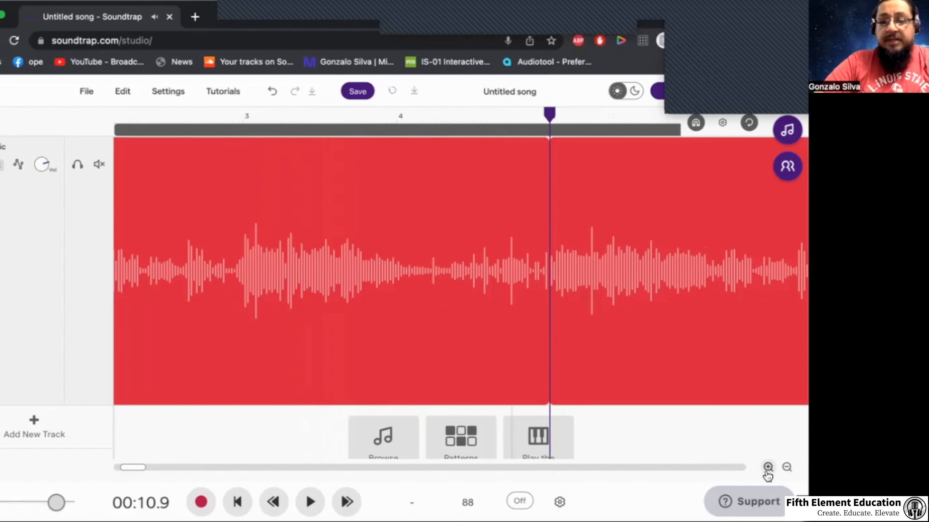
left_click(767, 469)
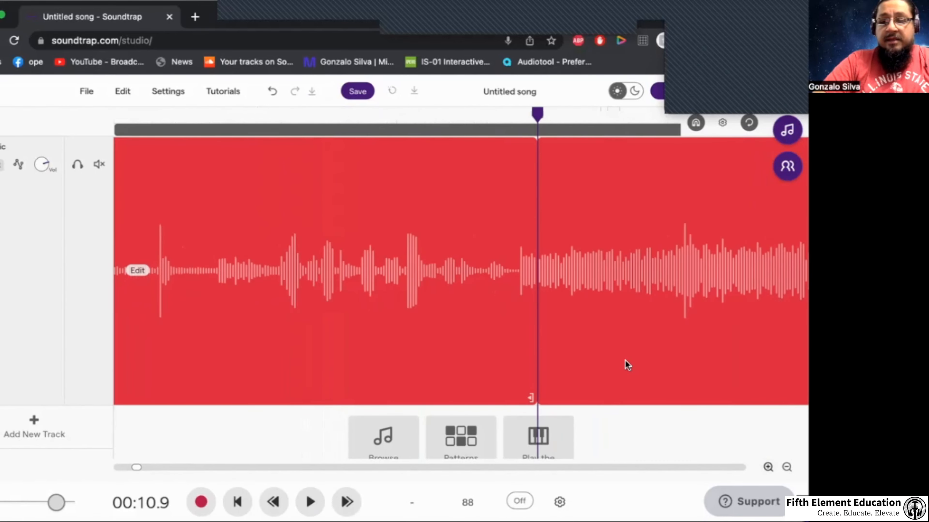
scroll(625, 360, "left", 5)
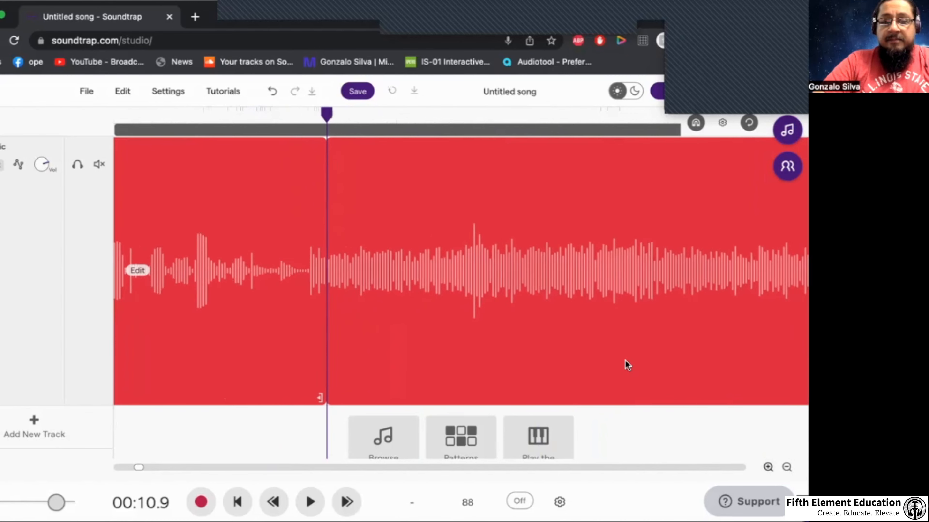
scroll(625, 360, "left", 2)
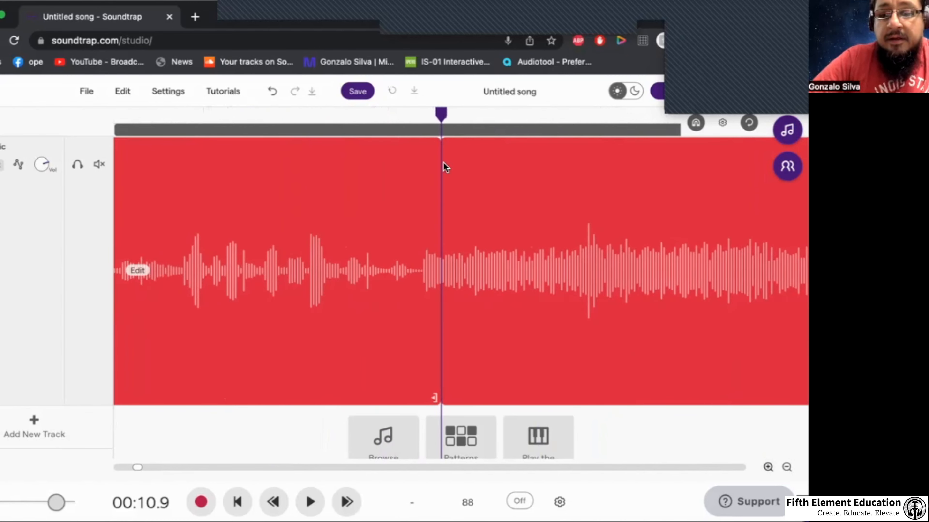
left_click(424, 116)
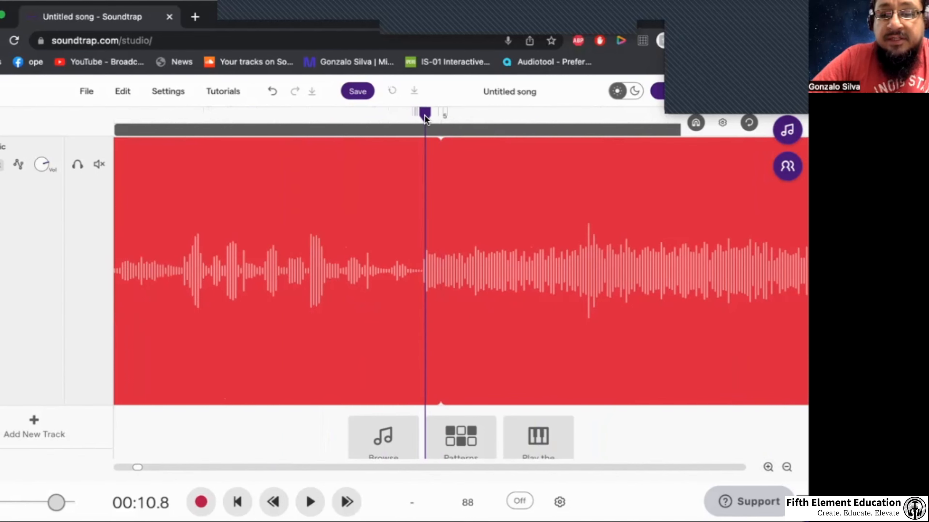
left_click_drag(425, 117, 439, 114)
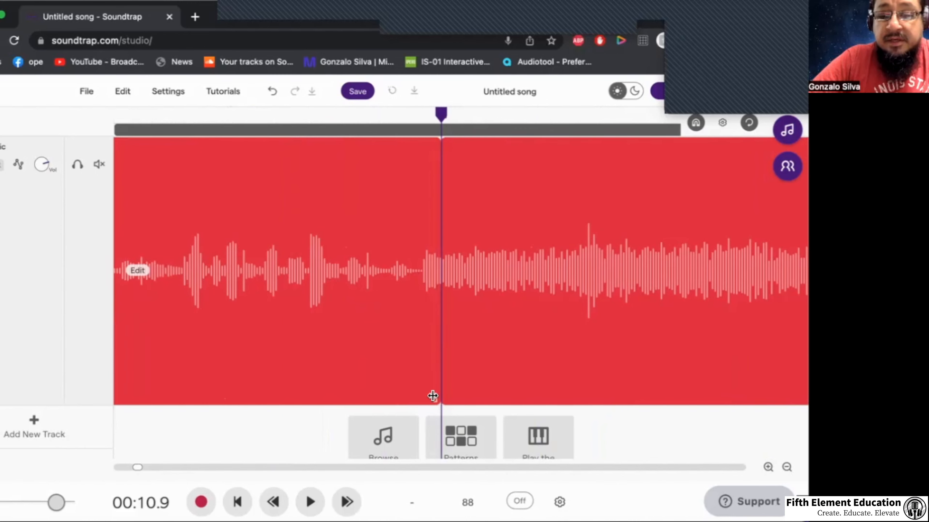
left_click_drag(430, 396, 415, 394)
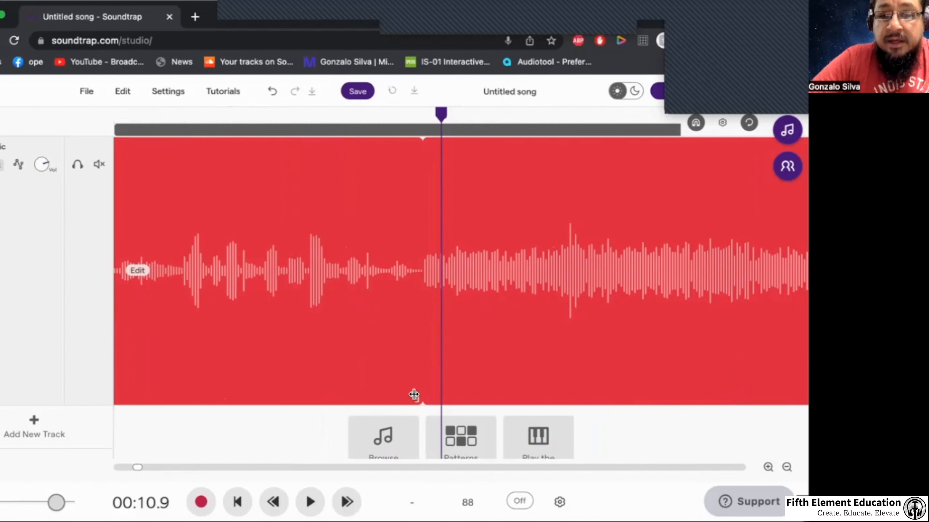
- Play the trimmed loop from just after bar 3 across the seam near bar 5, and stop
left_click(785, 468)
left_click(786, 468)
left_click(785, 468)
left_click(242, 118)
key("space")
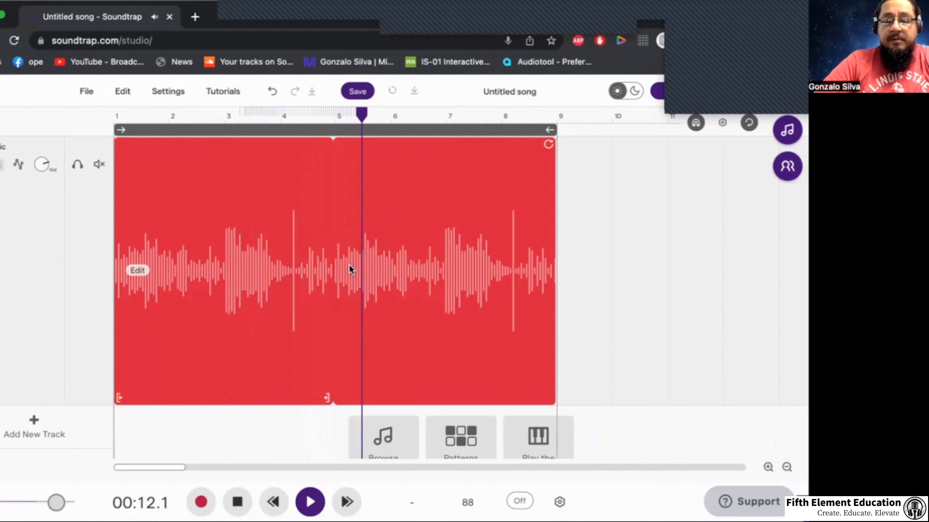
key("space")
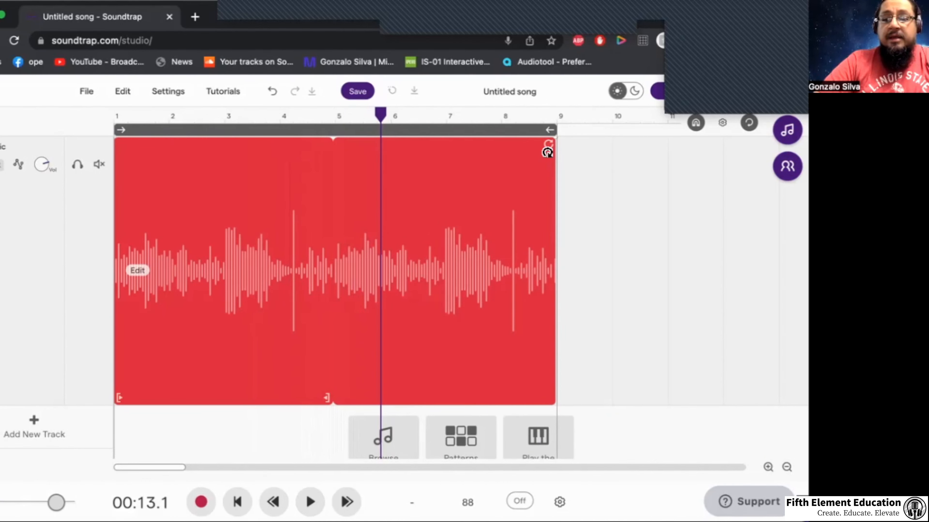
- Place the playhead at bar 5 (00:10.9) and shorten the looped region to a single pass
left_click(334, 116)
left_click_drag(550, 146, 549, 147)
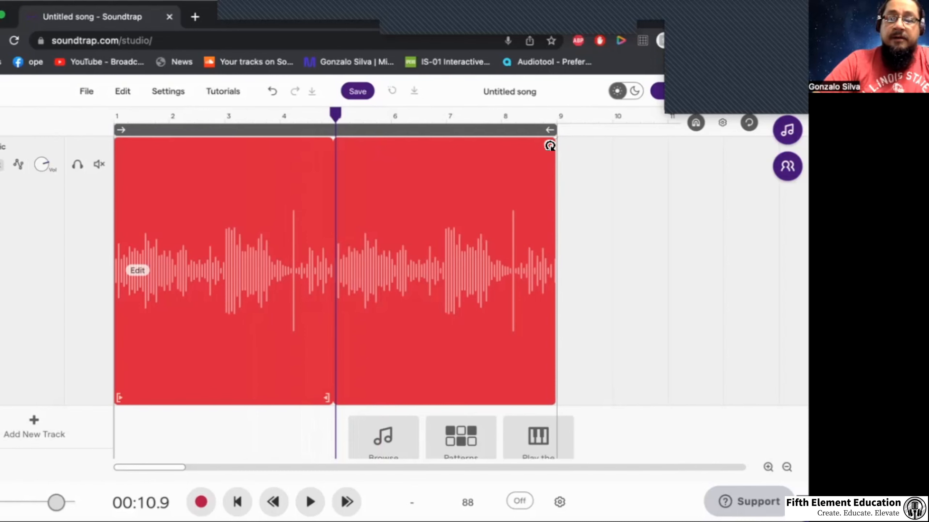
left_click_drag(548, 146, 296, 143)
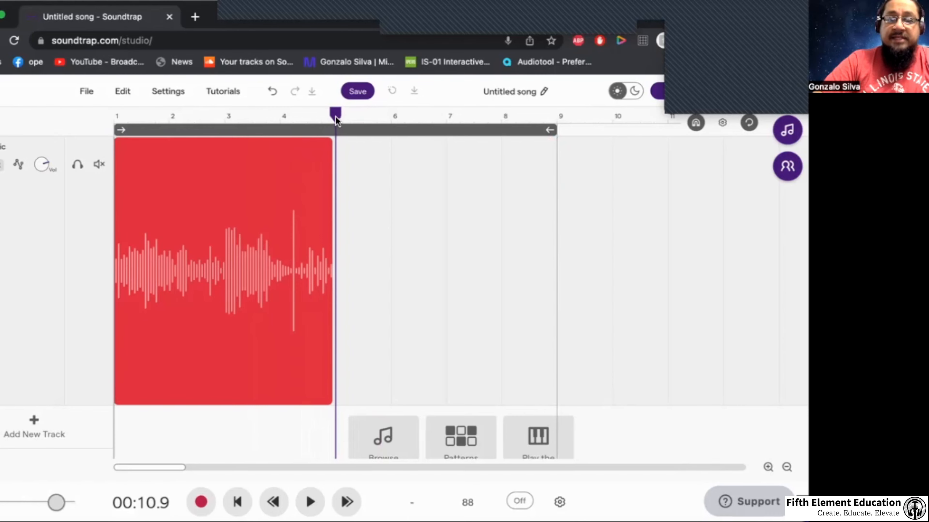
mouse_move(335, 121)
left_mouse_down()
mouse_move(364, 120)
mouse_move(340, 122)
left_mouse_up()
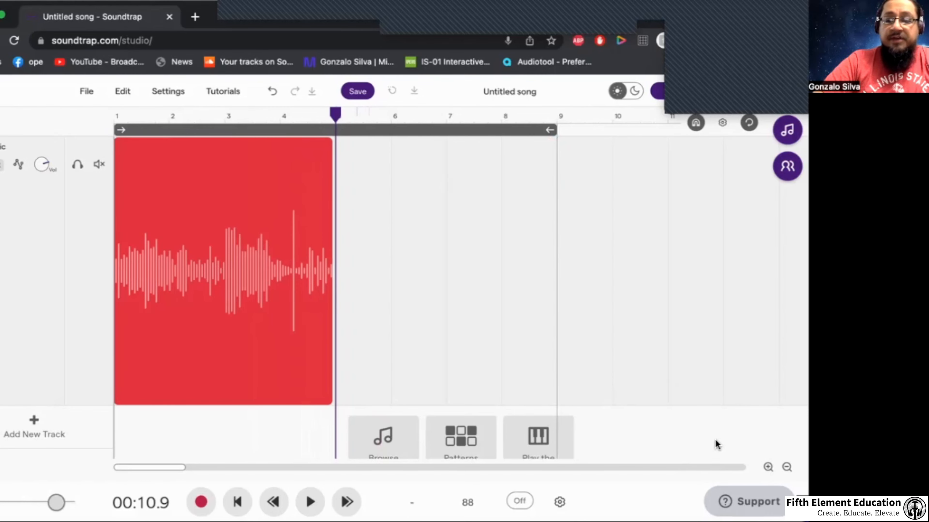
- Stretch the end of the voice region to meet the playhead exactly at bar 5
left_click(767, 468)
left_click(767, 468)
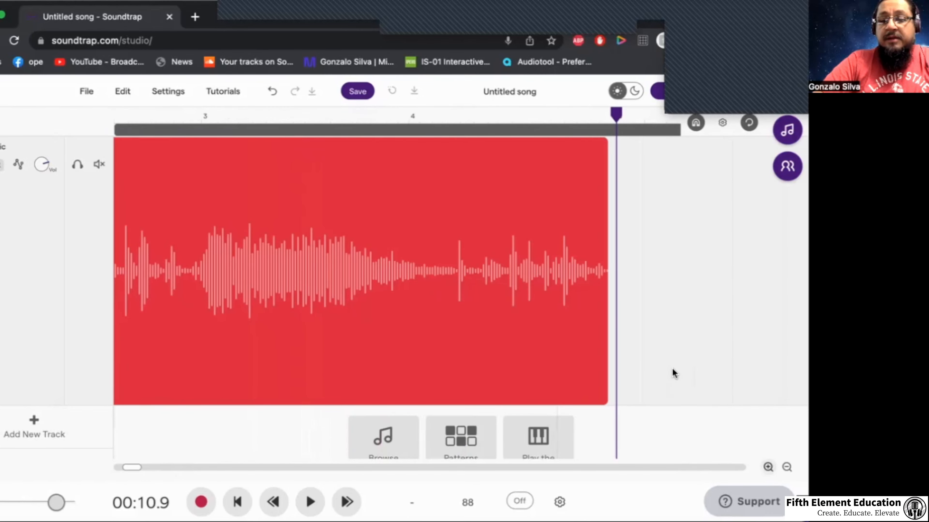
scroll(690, 375, "up", 5)
scroll(735, 382, "right", 5)
scroll(735, 381, "left", 3)
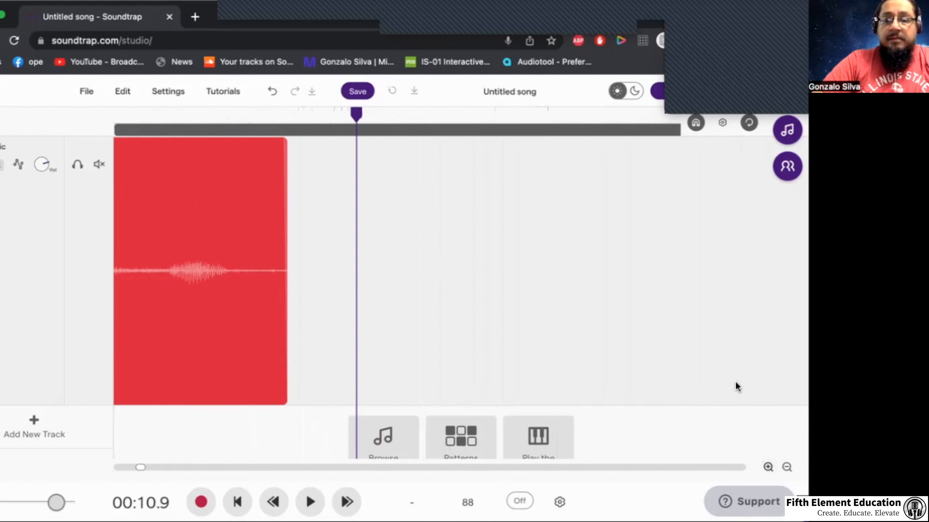
scroll(737, 386, "left", 2)
scroll(735, 381, "left", 2)
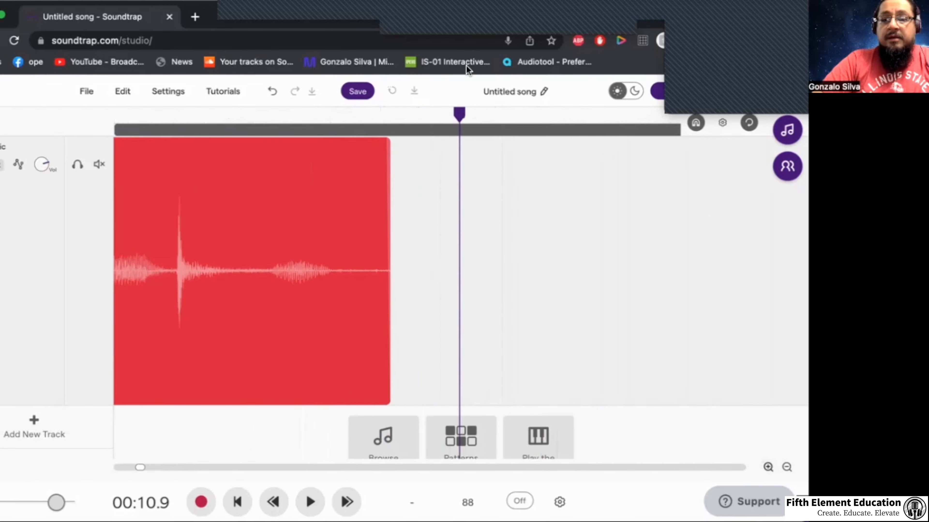
left_click_drag(461, 114, 461, 93)
mouse_move(380, 375)
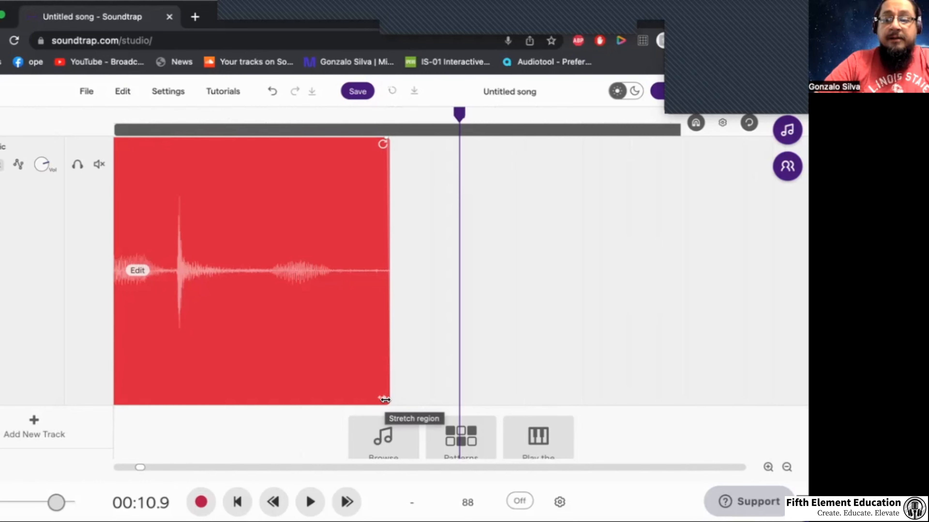
left_click_drag(384, 400, 458, 399)
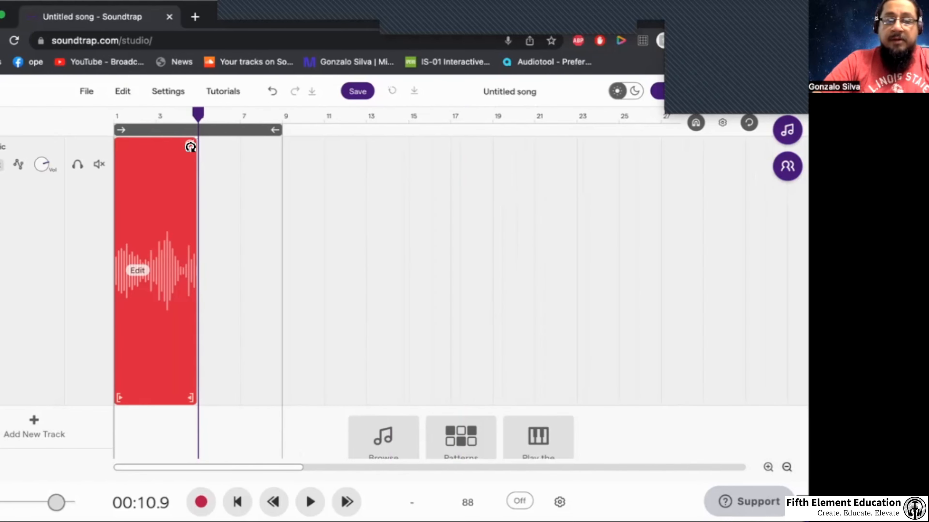
- Loop the stretched region out to bar 9, play it from 00:05.4 across bar 5, and return to the start
left_click_drag(192, 146, 272, 150)
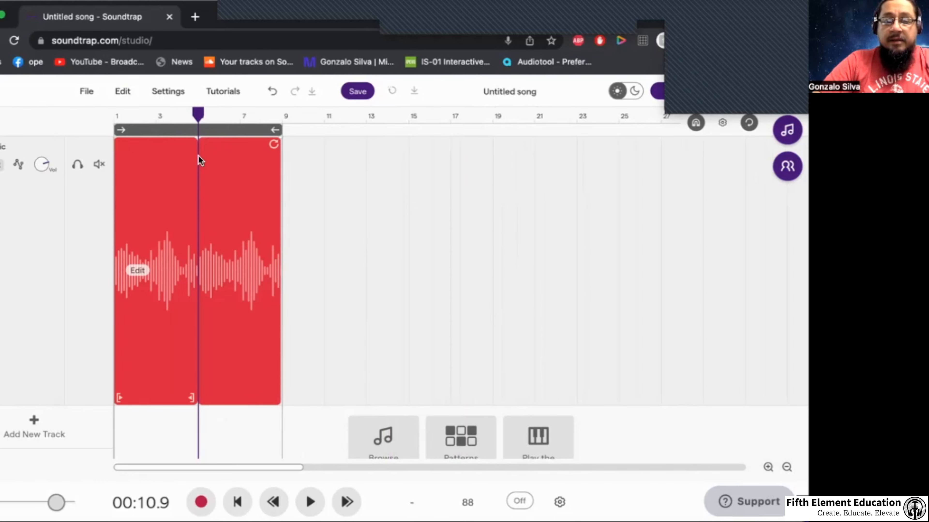
left_click(160, 116)
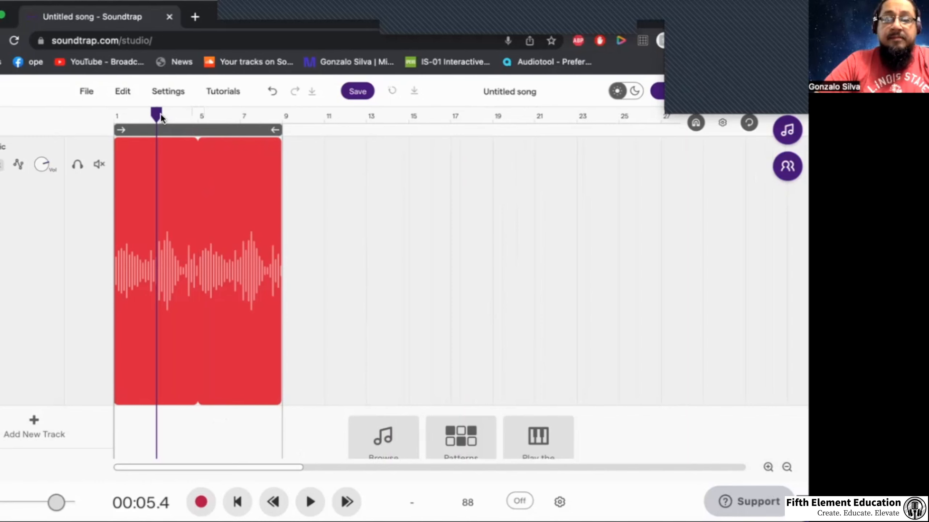
key("space")
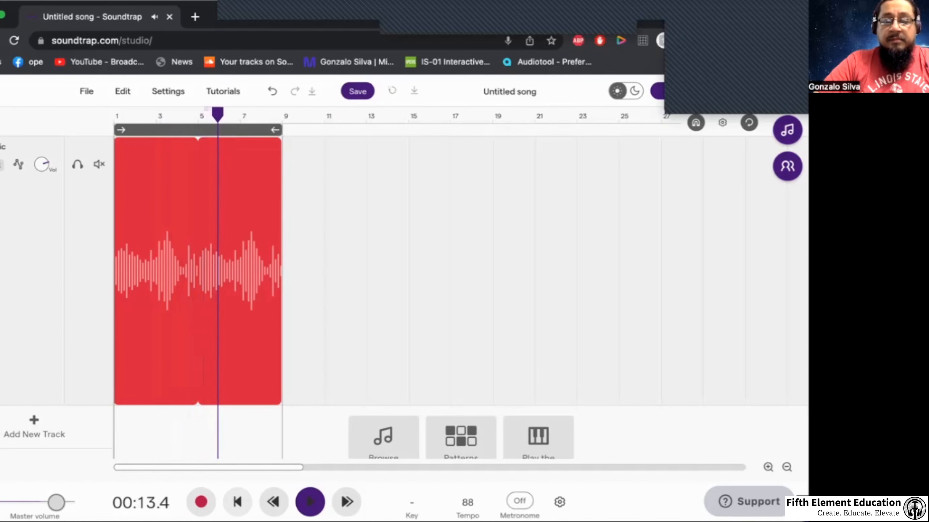
key("space")
left_click(237, 502)
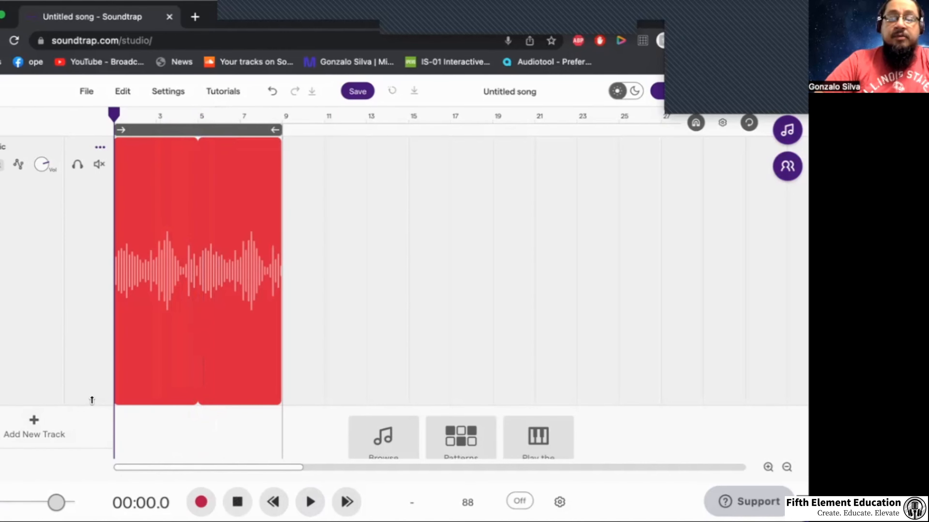
- Reduce the voice track's height and add a Drum and beats track
left_click_drag(92, 401, 103, 202)
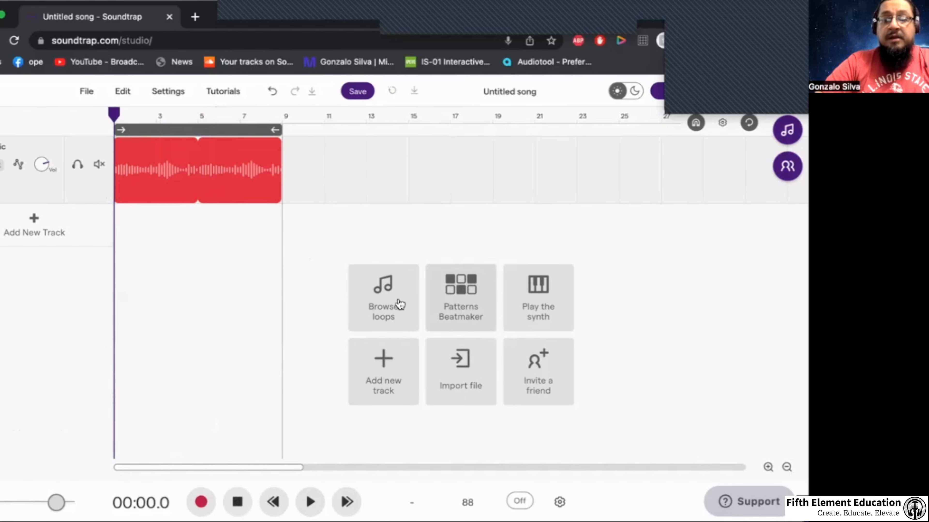
left_click(35, 233)
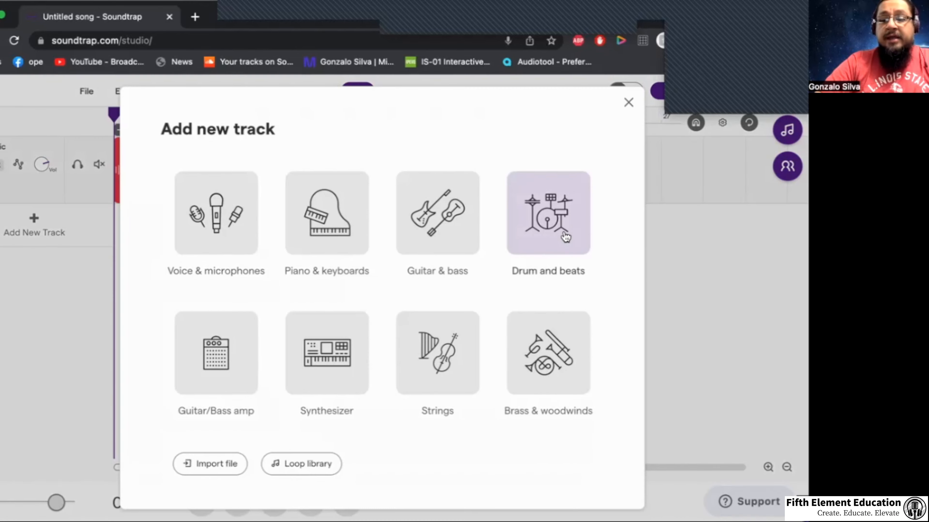
left_click(544, 217)
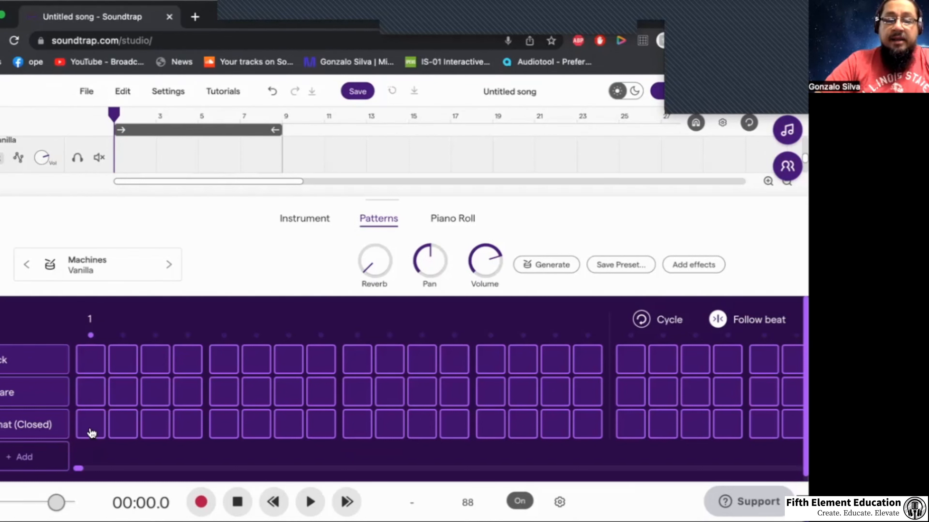
- Fill the Closed hi-hat row on every other step through bar 1 and up to step 13 of bar 2
left_click(91, 431)
left_click(163, 428)
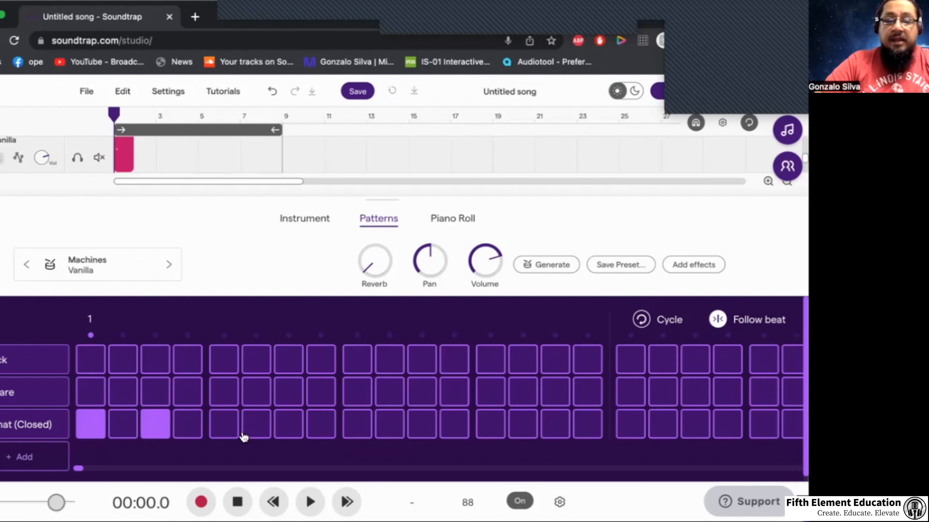
left_click(224, 430)
left_click(289, 429)
left_click(357, 430)
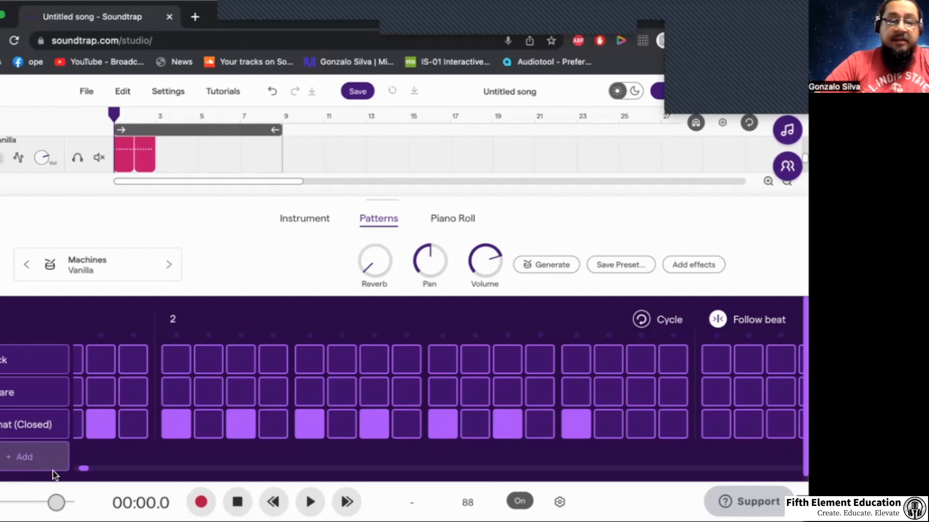
- Add an Open hi-hat row to the pattern and place a hit on step 15 of bar 2
left_click(23, 466)
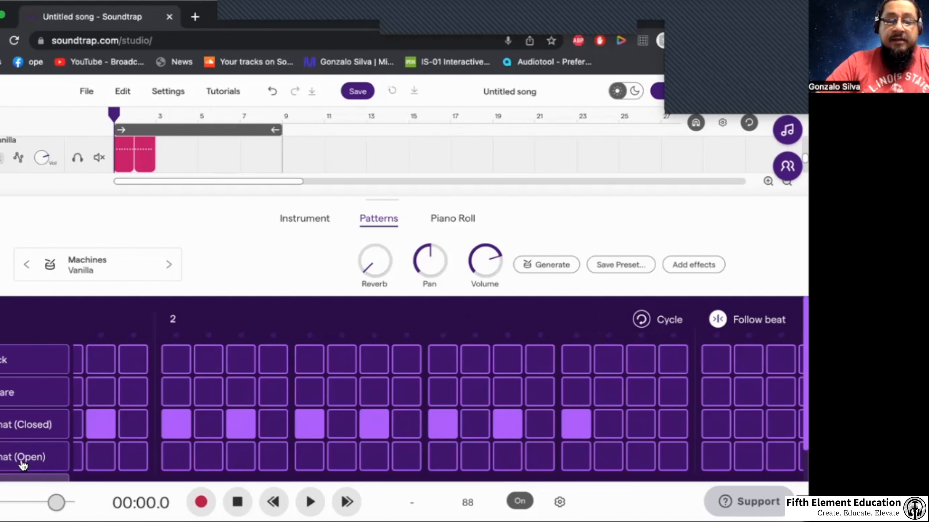
scroll(320, 448, "down", 1)
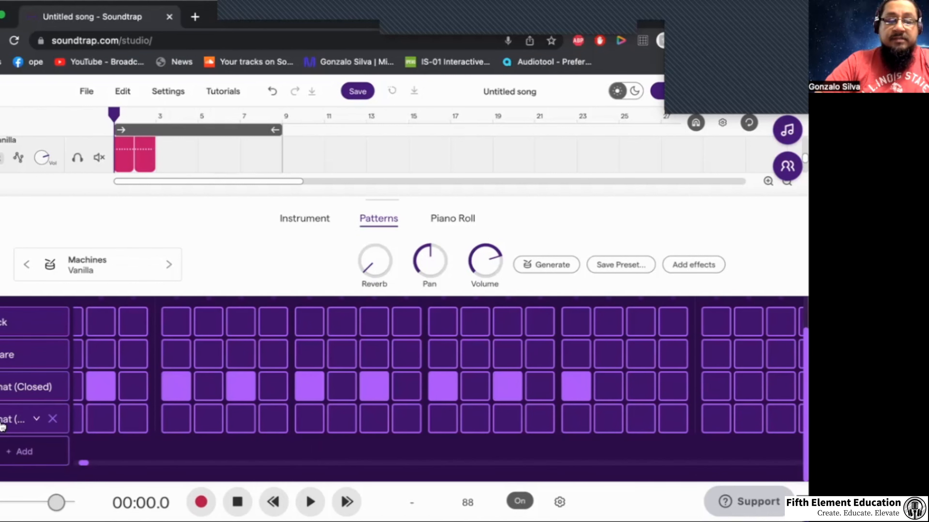
left_click(644, 424)
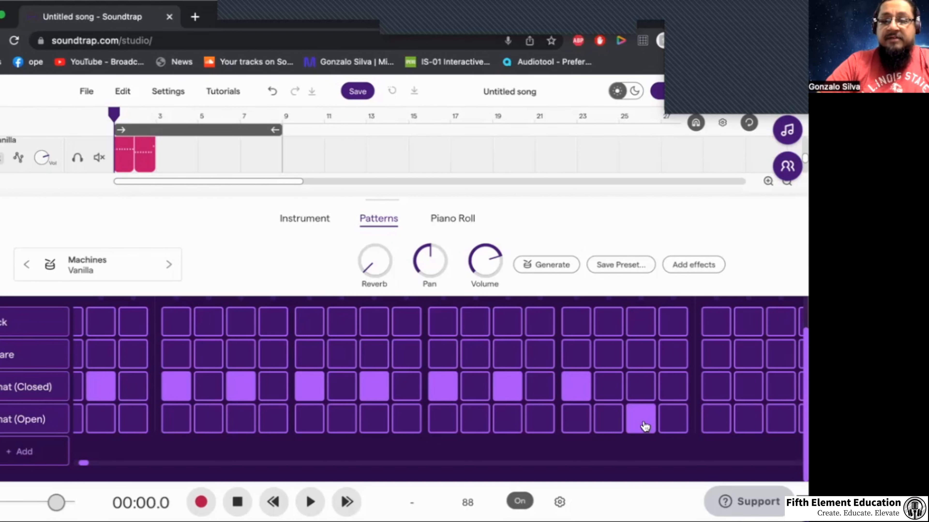
- Play the hi-hat pattern from the start, turn the metronome off during playback, and stop
key("space")
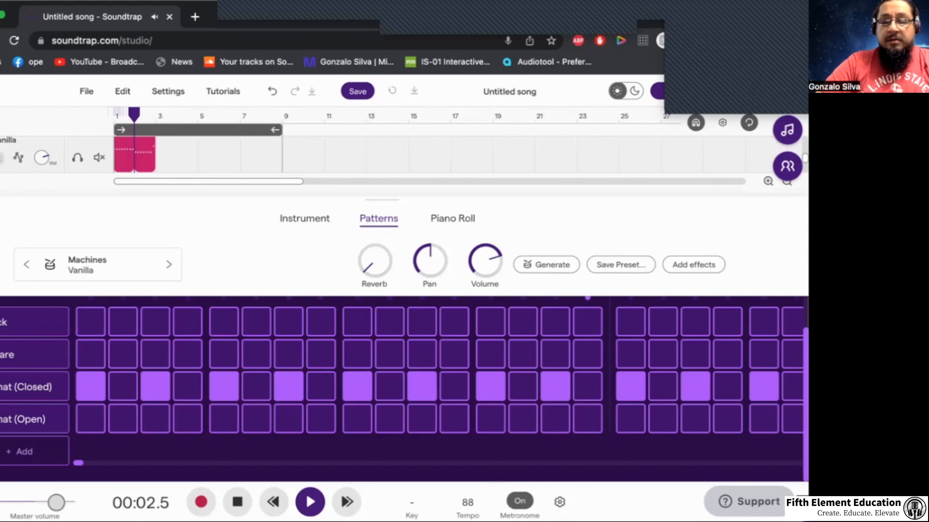
left_click(519, 501)
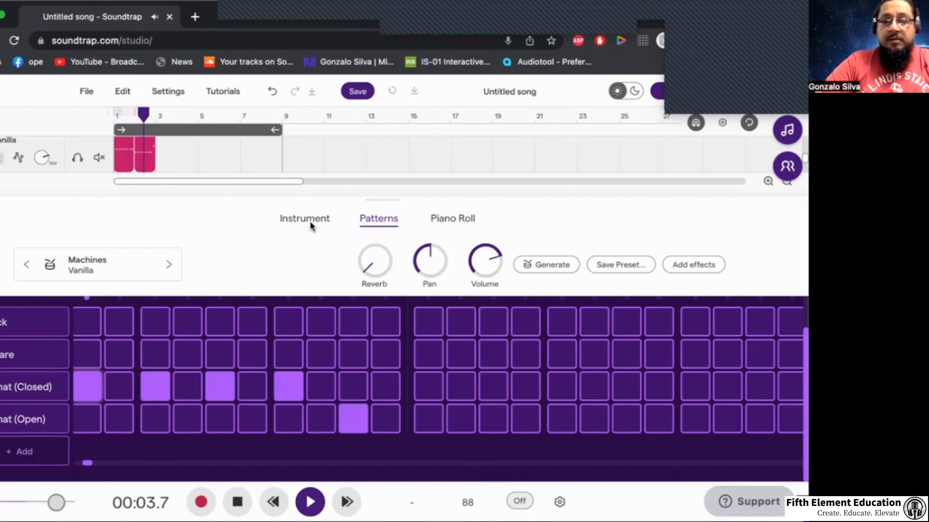
key("space")
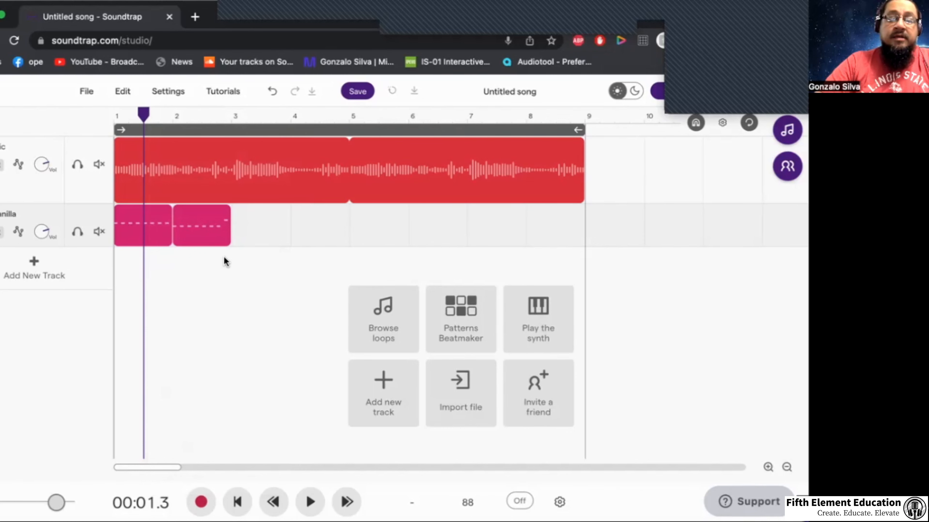
- Merge the two one-bar drum regions into one and loop it to the start of bar 9
left_click(136, 229)
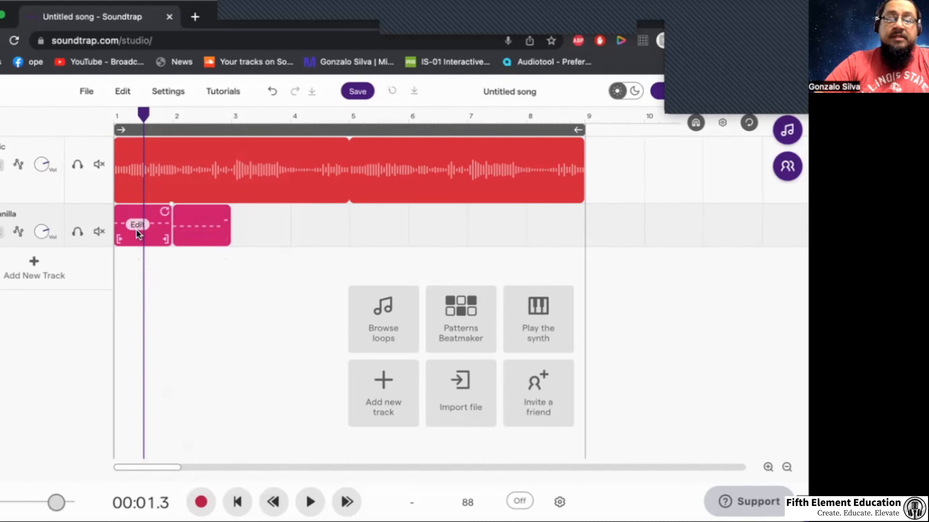
right_click(152, 236)
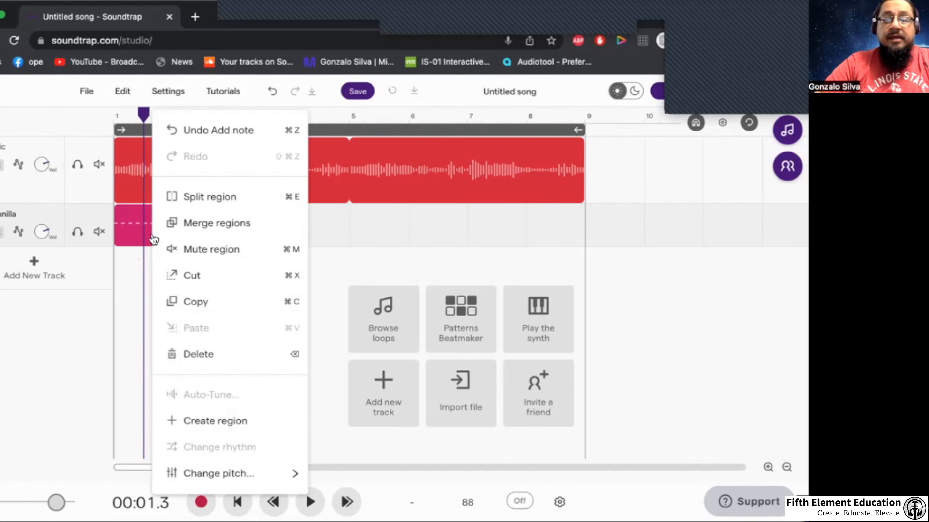
left_click(222, 225)
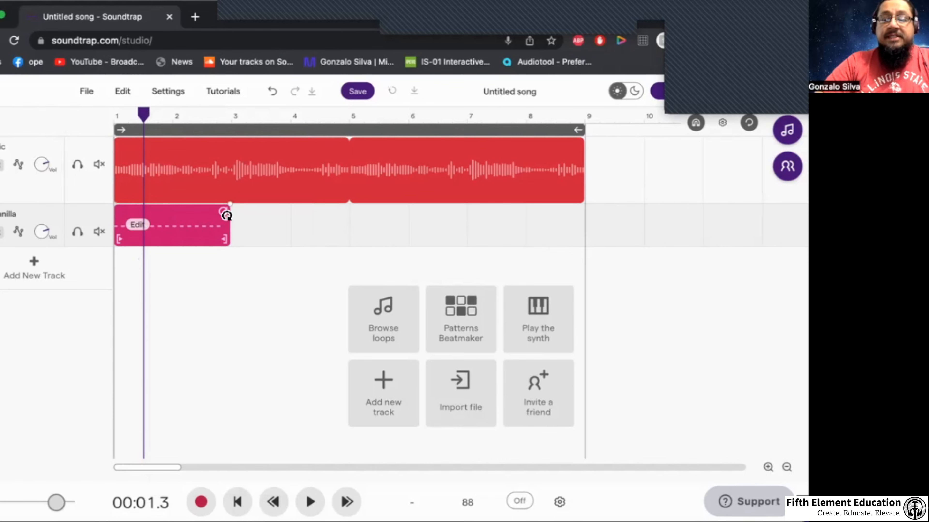
left_click_drag(227, 216, 577, 229)
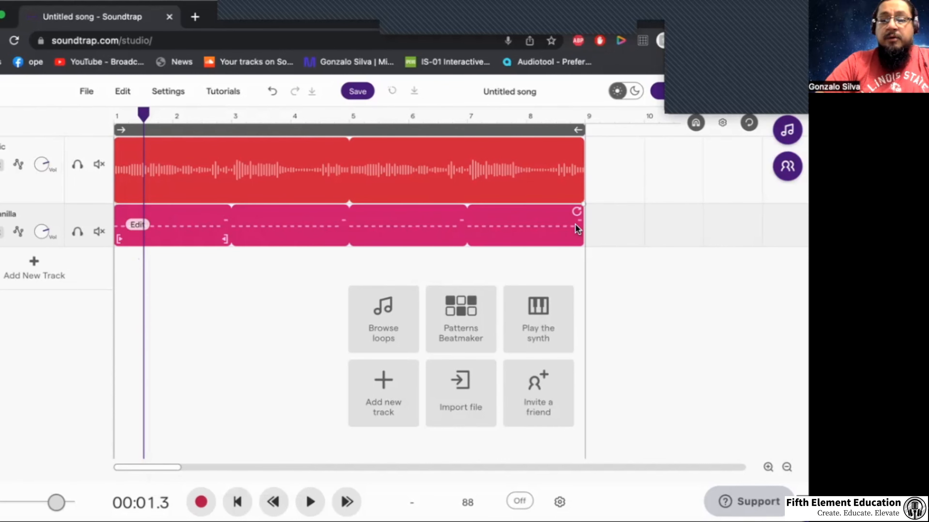
- Add kick hits on steps 1, 7, 8, 10 and 12 and snare hits on steps 5 and 13 of bar 1 in the looped drum region
double_click(151, 235)
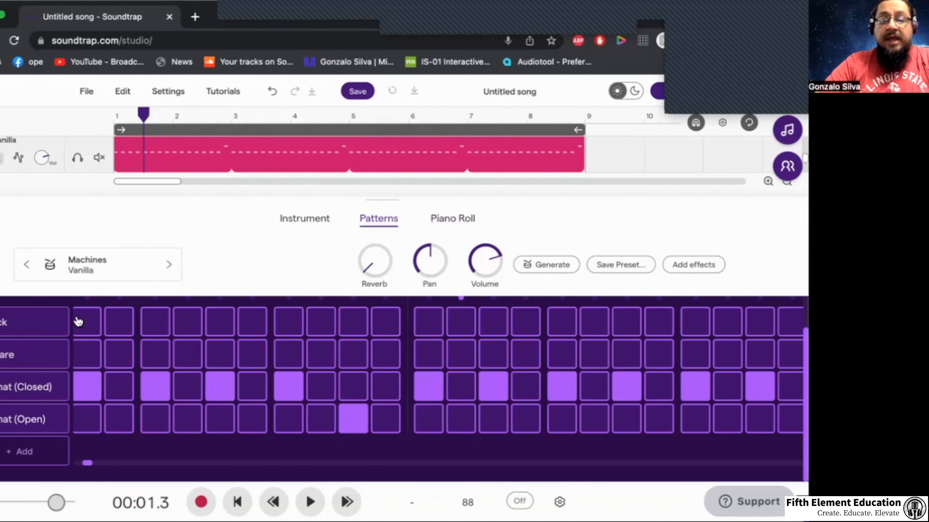
scroll(88, 332, "left", 5)
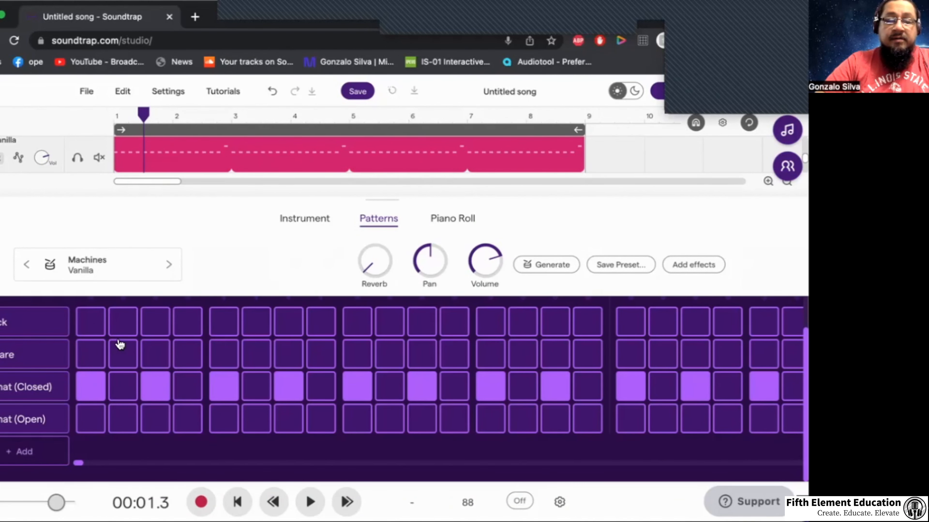
left_click(91, 325)
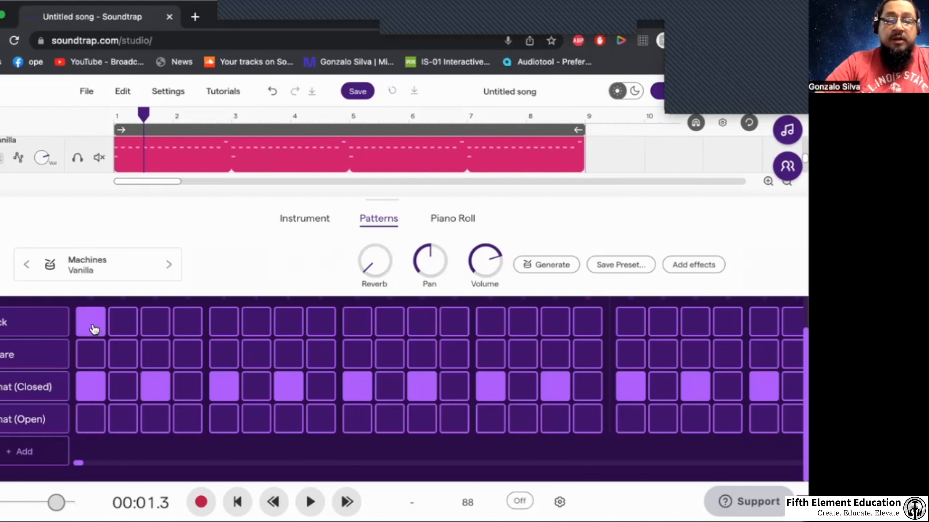
left_click(222, 357)
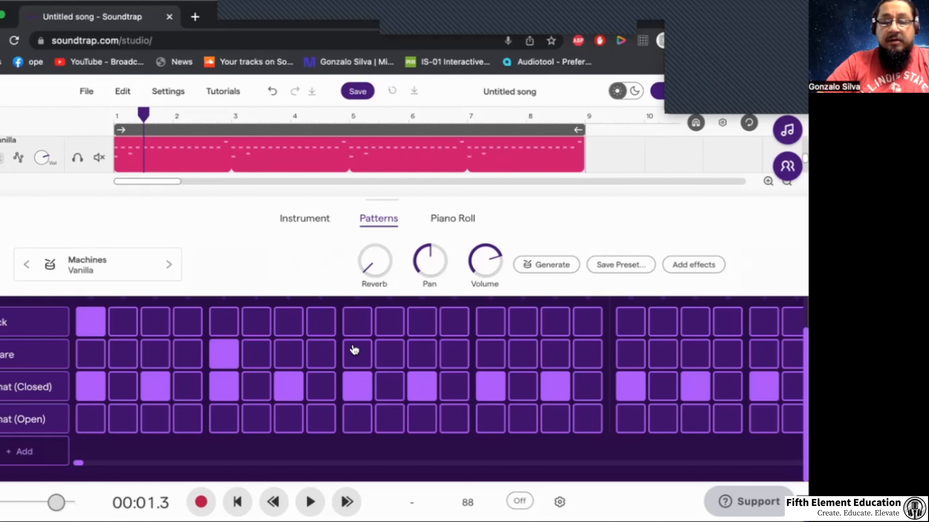
left_click(492, 355)
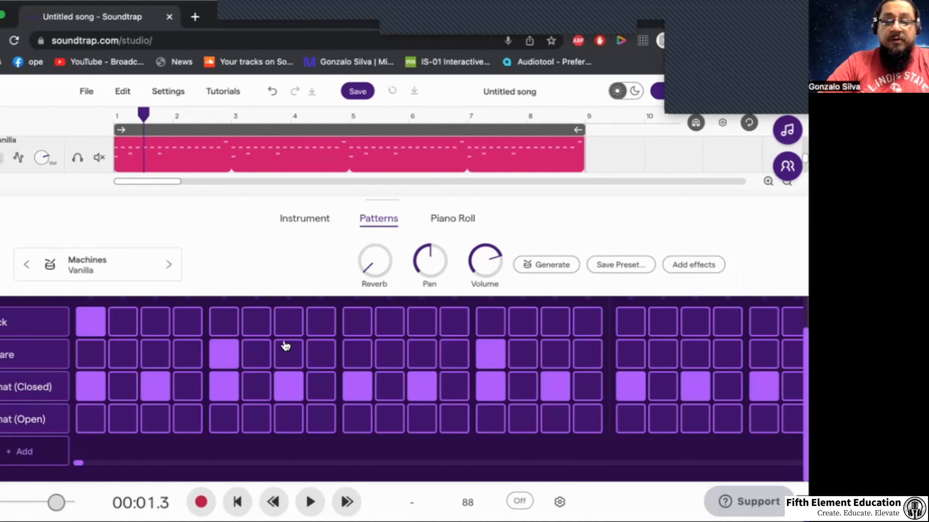
- Add the remaining kicks up to step 11 of bar 2 and snares on its steps 5 and 13, and play the beat back
key("space")
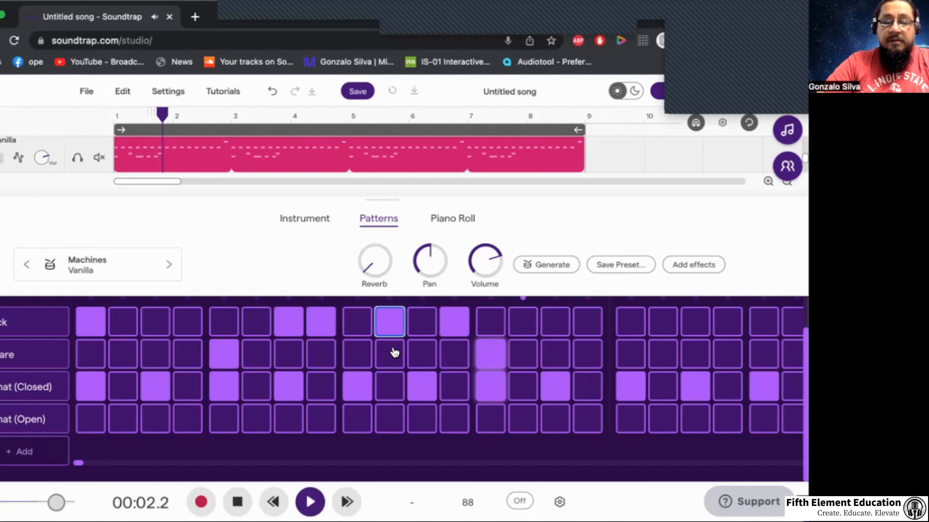
left_click(238, 501)
key("space")
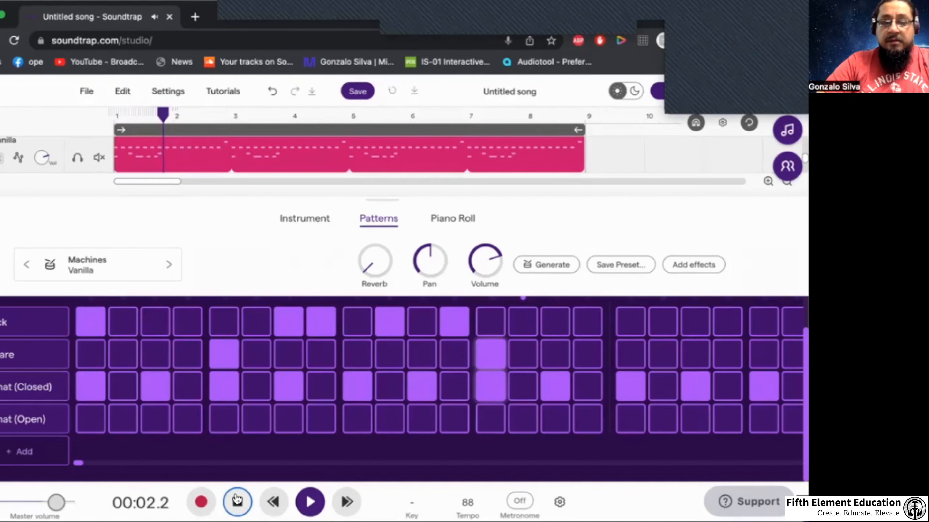
left_click(237, 501)
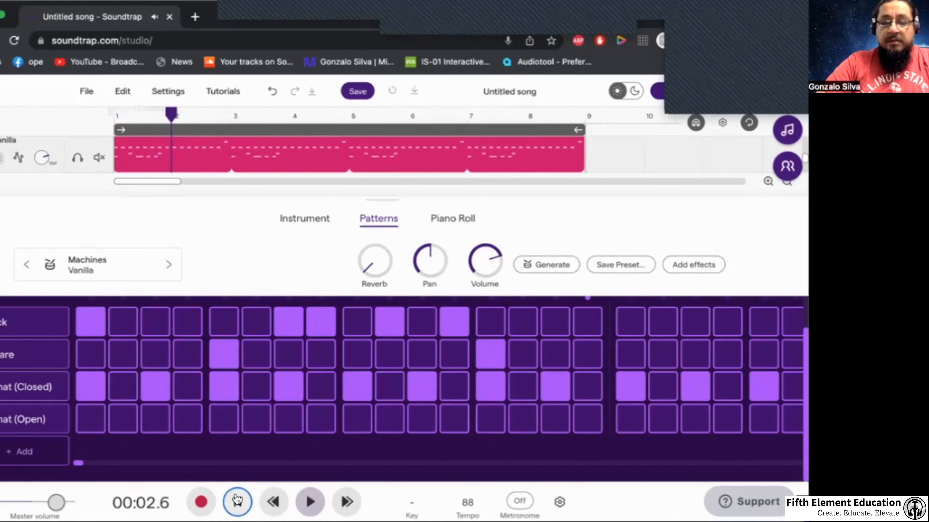
key("space")
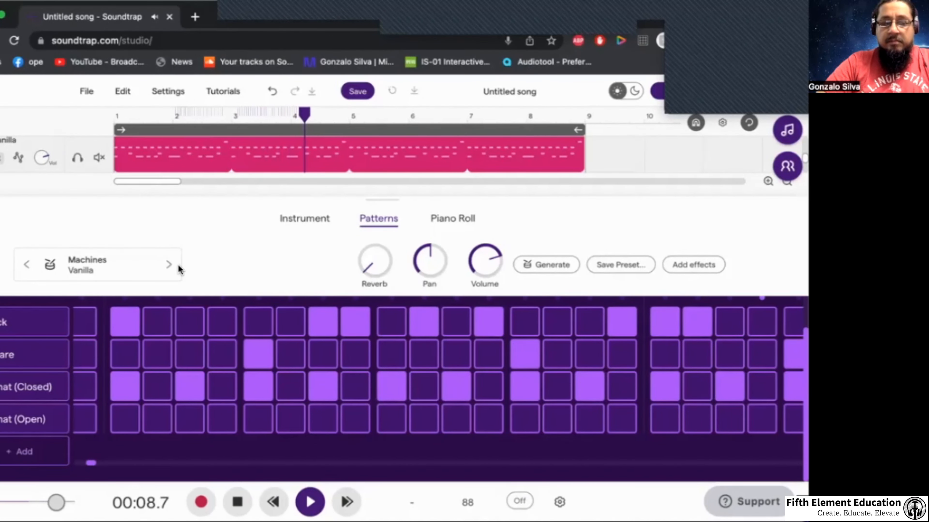
key("space")
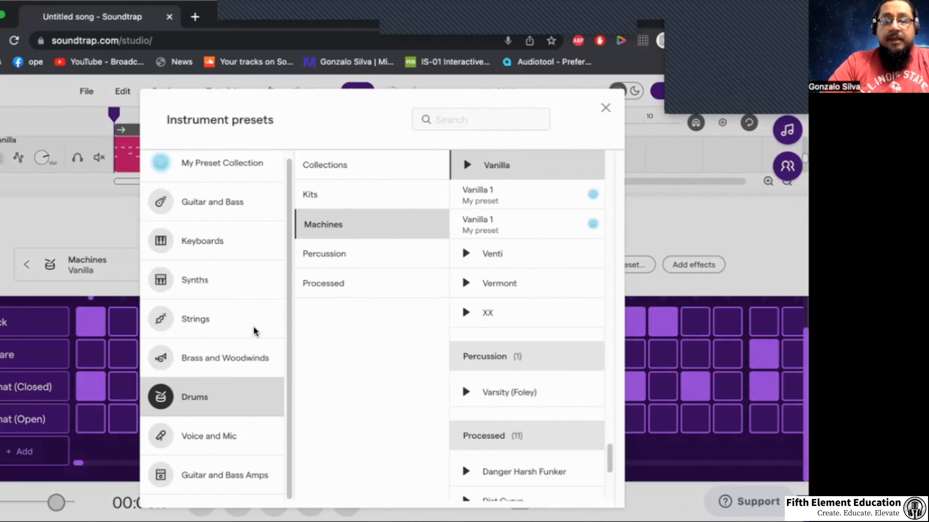
- Change the drum track's instrument to the Detroit preset from the Machines category
scroll(499, 299, "up", 15)
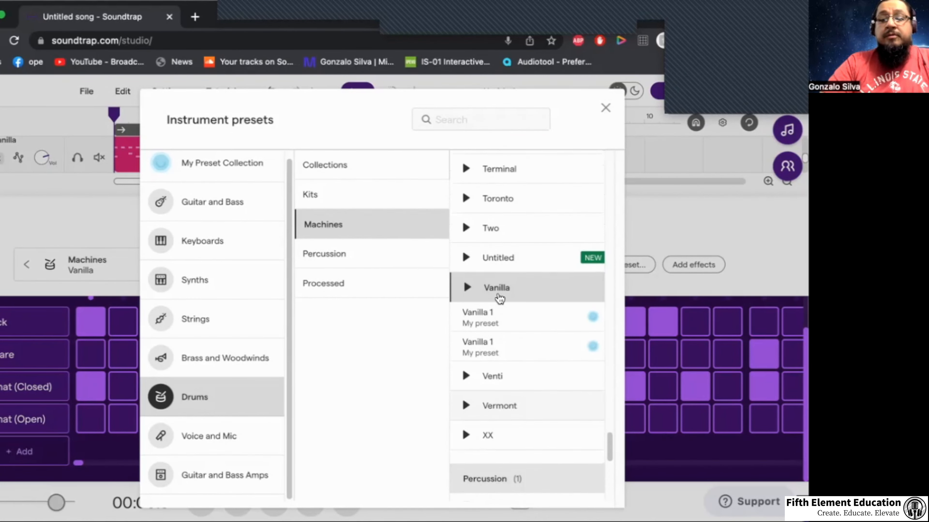
scroll(499, 299, "up", 8)
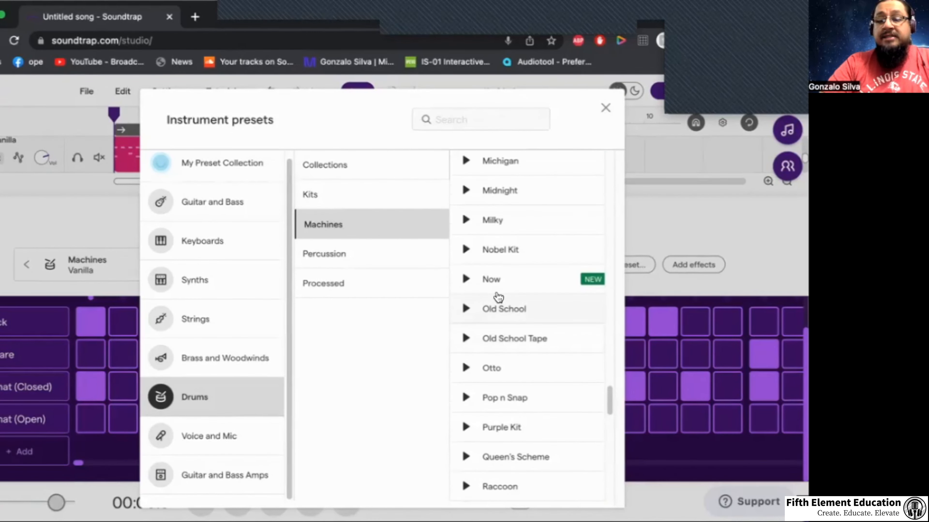
scroll(499, 298, "up", 4)
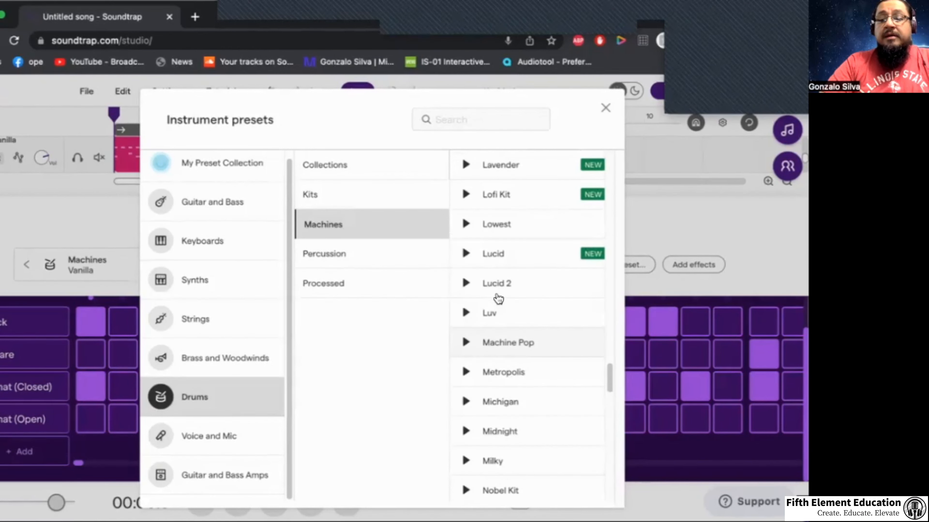
scroll(498, 298, "up", 8)
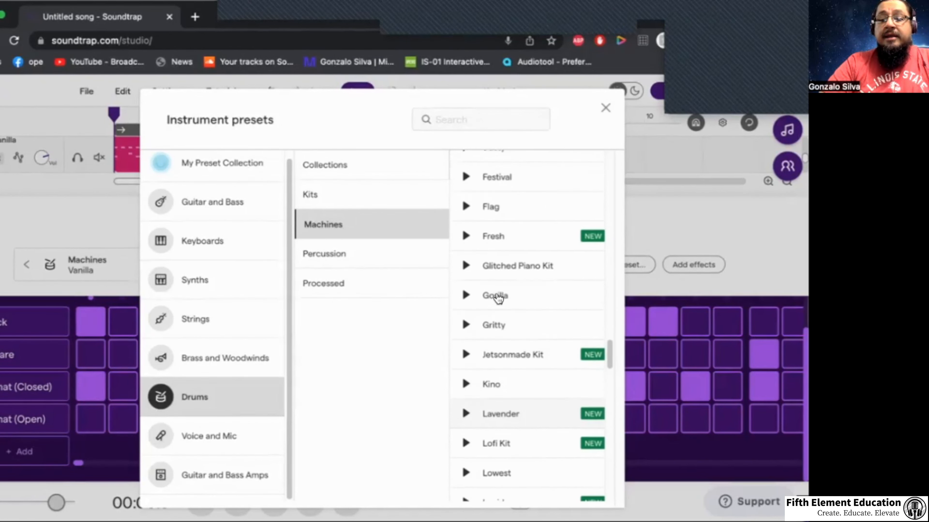
scroll(498, 298, "up", 4)
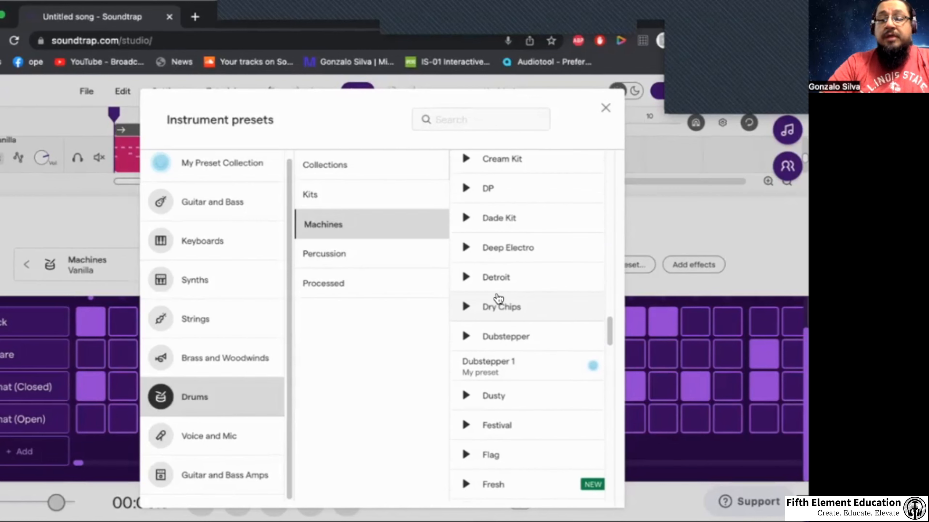
left_click(499, 281)
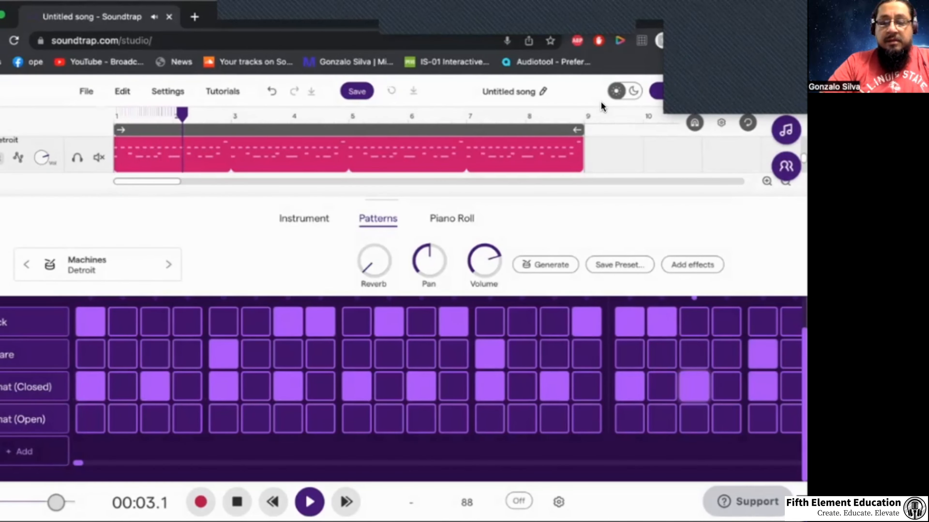
- Listen to the beat with the Detroit kit, stop playback and return to the start of the song
left_click(237, 501)
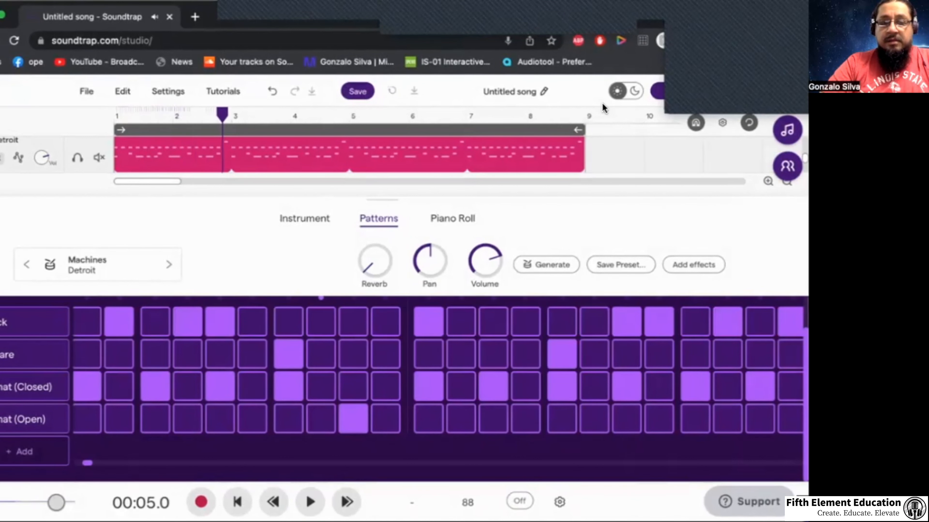
key("space")
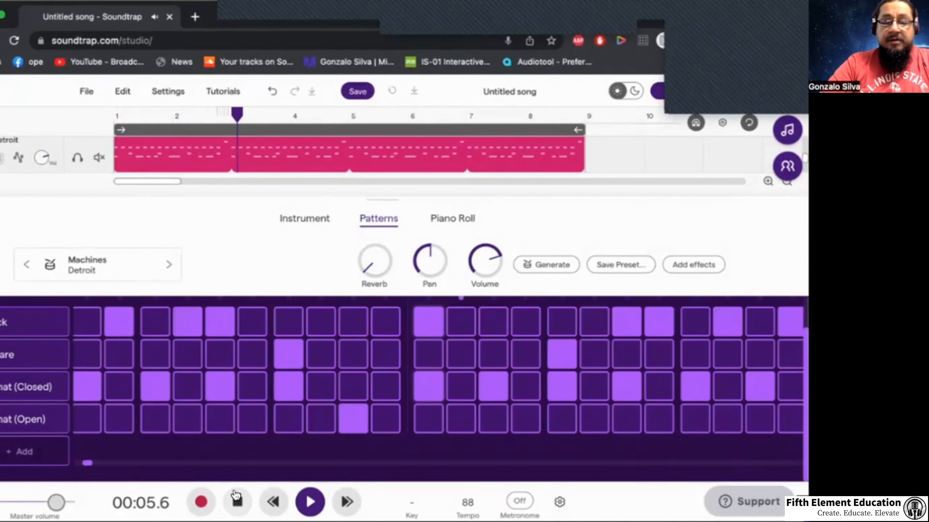
key("space")
left_click(236, 501)
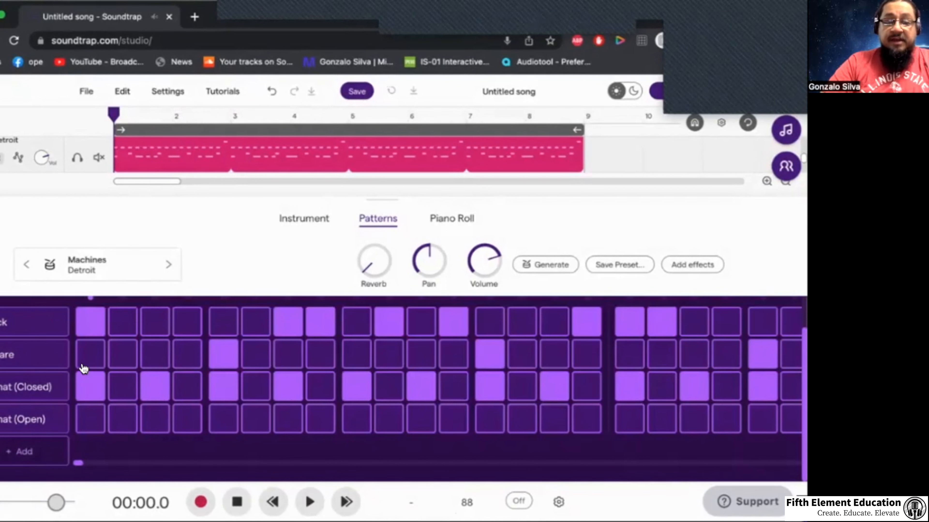
- Change the Snare row to Snare 2 and layer hits on steps 5 and 13 of bar 1 in the separate Snare row
left_click(19, 355)
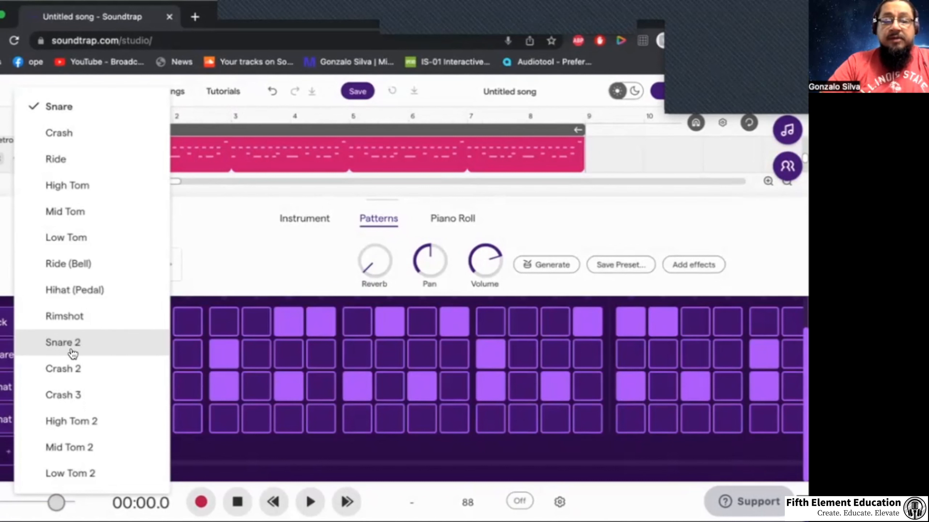
left_click(90, 347)
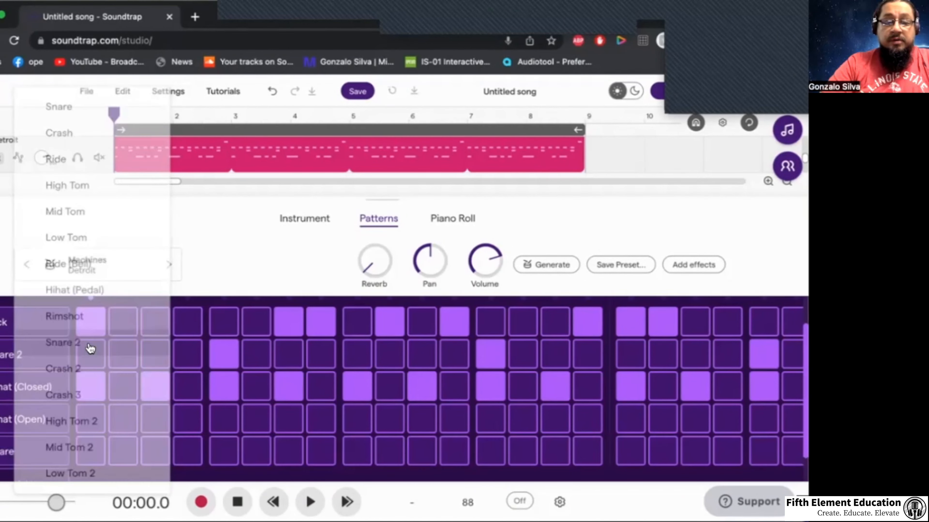
left_click(217, 452)
left_click(491, 457)
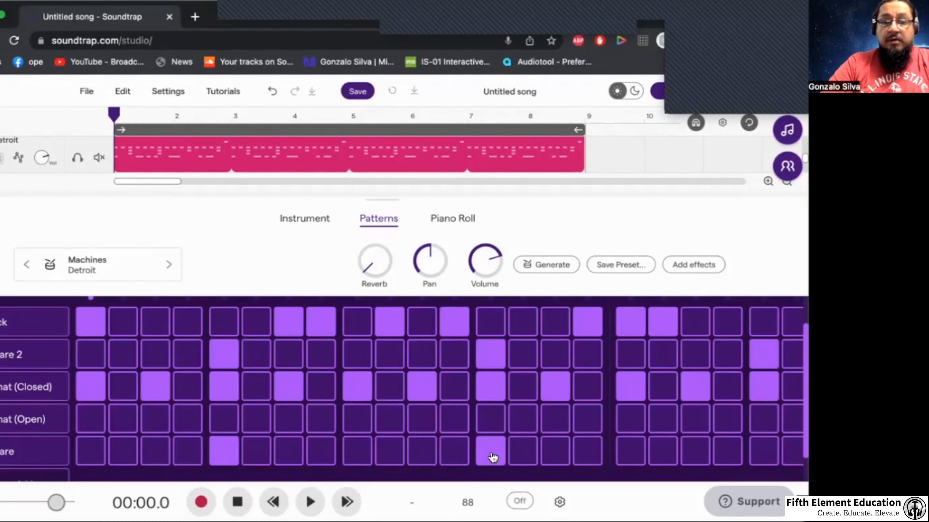
- Layer Snare row hits on steps 5 and 13 of bar 2 and play the pattern back
scroll(492, 458, "right", 6)
left_click(512, 459)
scroll(512, 459, "right", 1)
scroll(511, 458, "right", 3)
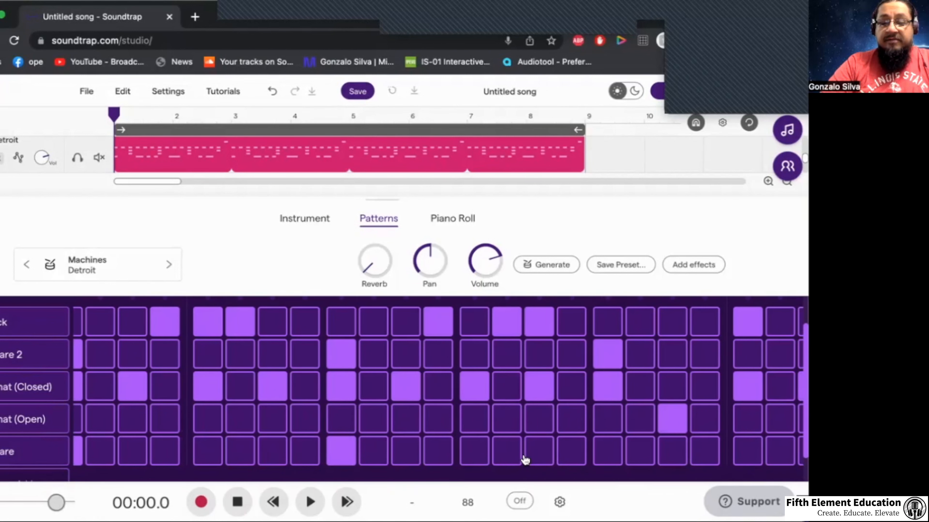
left_click(603, 457)
key("space")
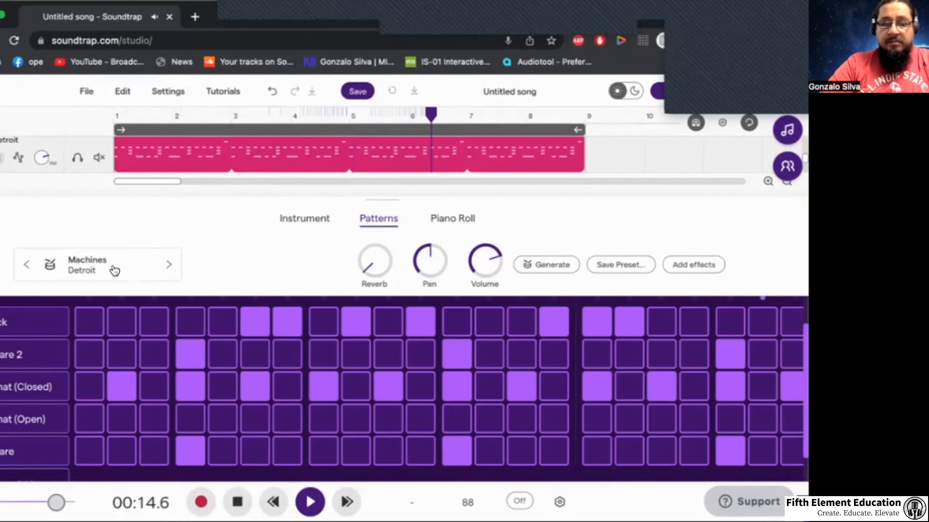
key("space")
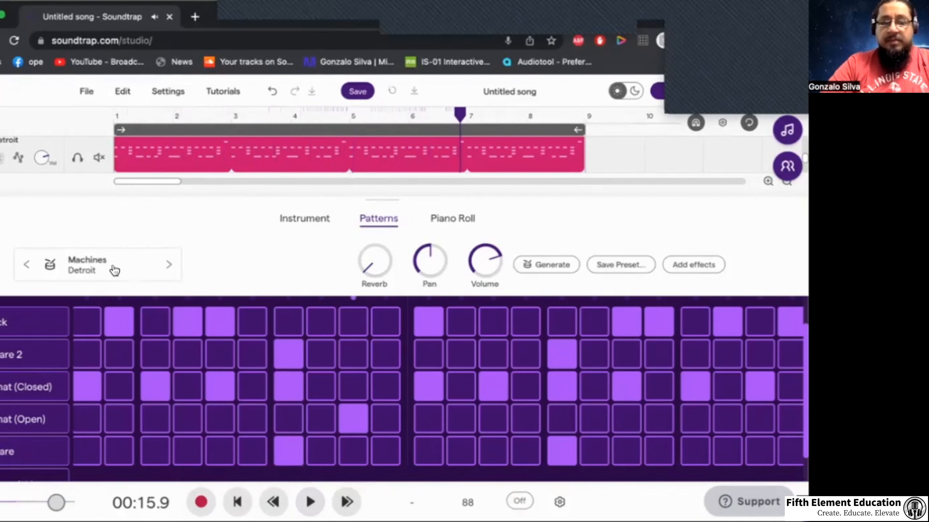
- Show the Detroit kit's playable instrument view and audition the pads labelled 8, U, X, A and J
left_click(295, 221)
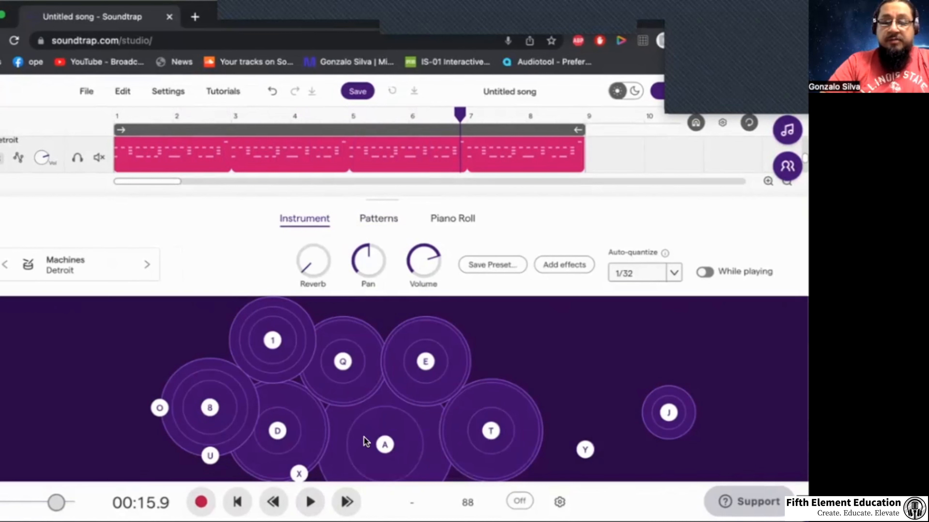
left_click(209, 407)
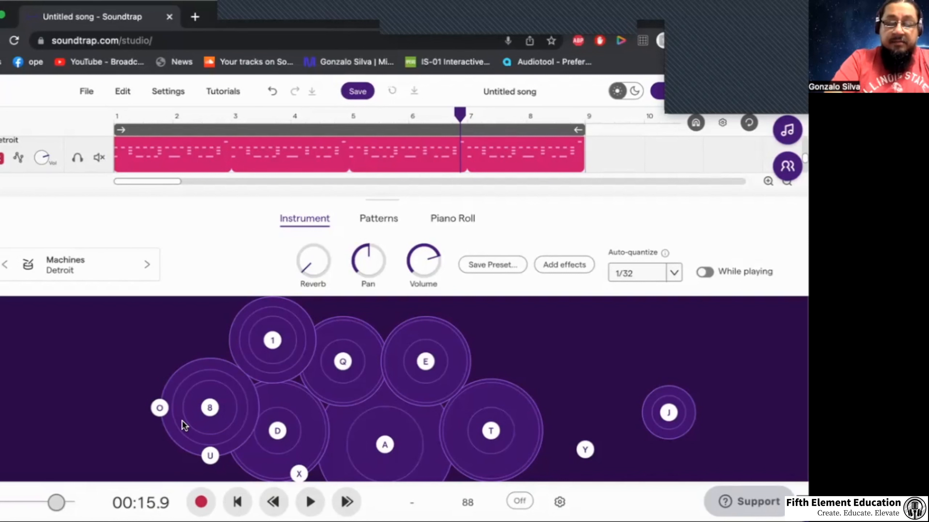
key("u")
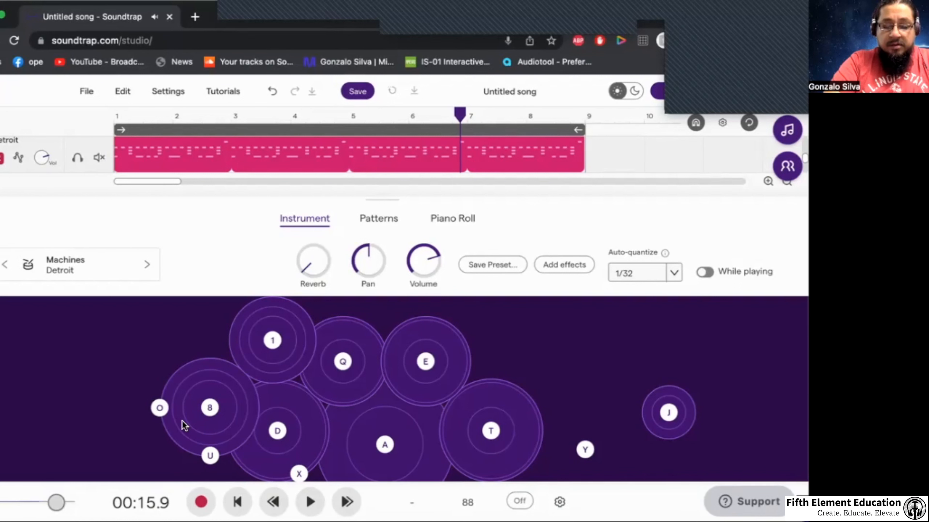
key("x")
key("a")
key("u")
key("u")
key("a")
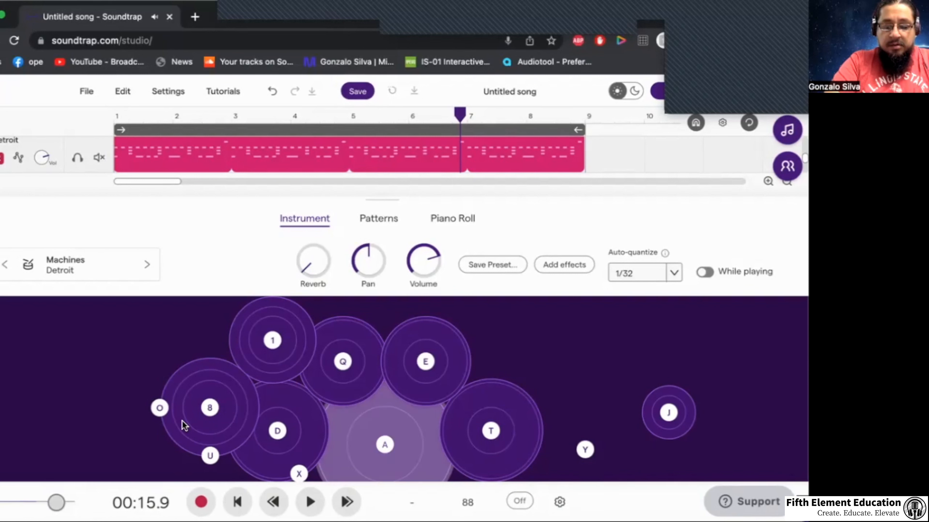
key("j")
key("u")
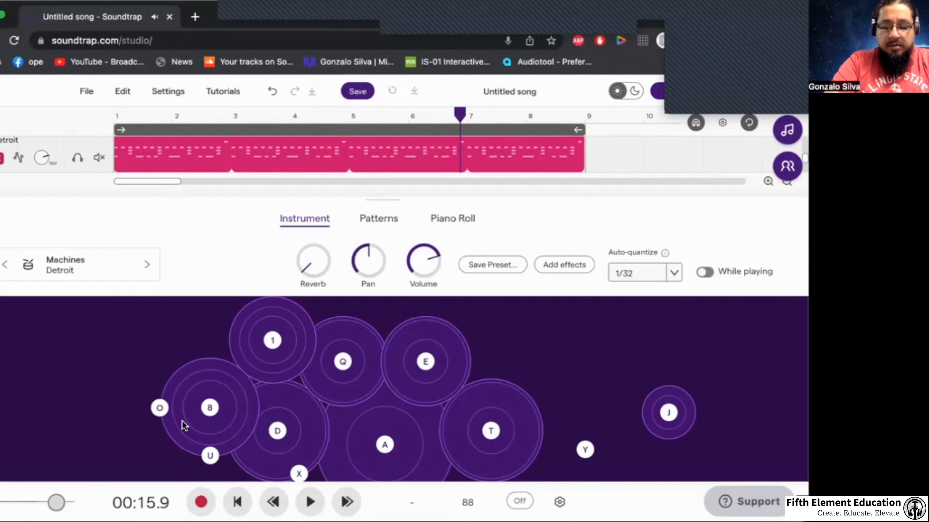
key("j")
key("u")
key("8")
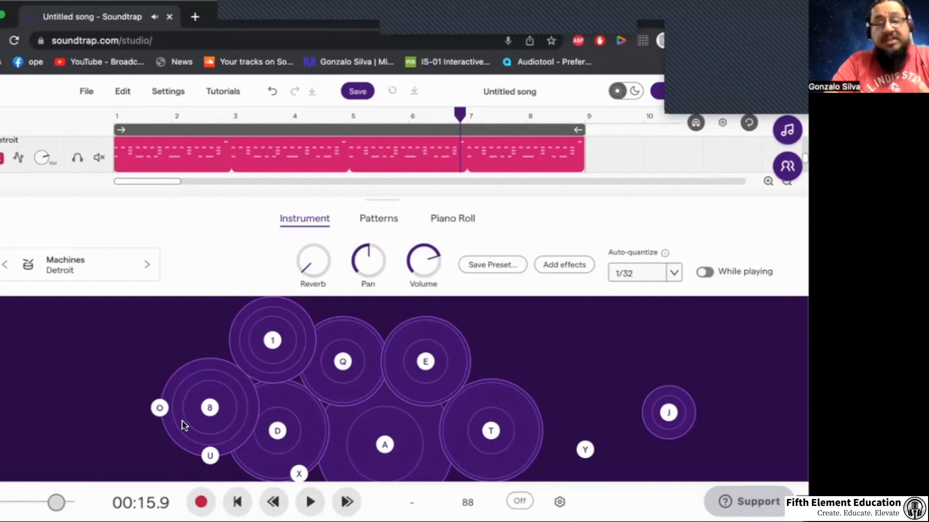
- Audition the Detroit kit's pads labelled Q, 1 and 8 by playing them in short combinations
key("q")
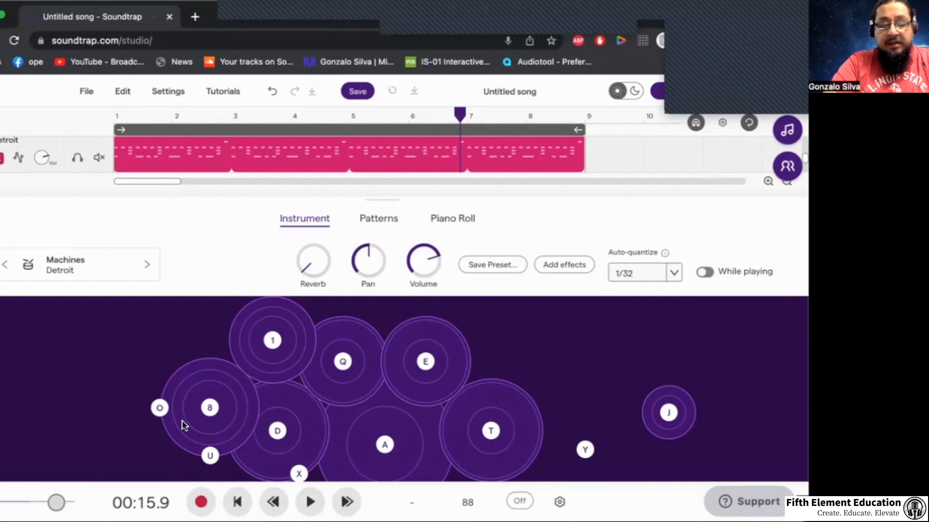
key("1")
key("q")
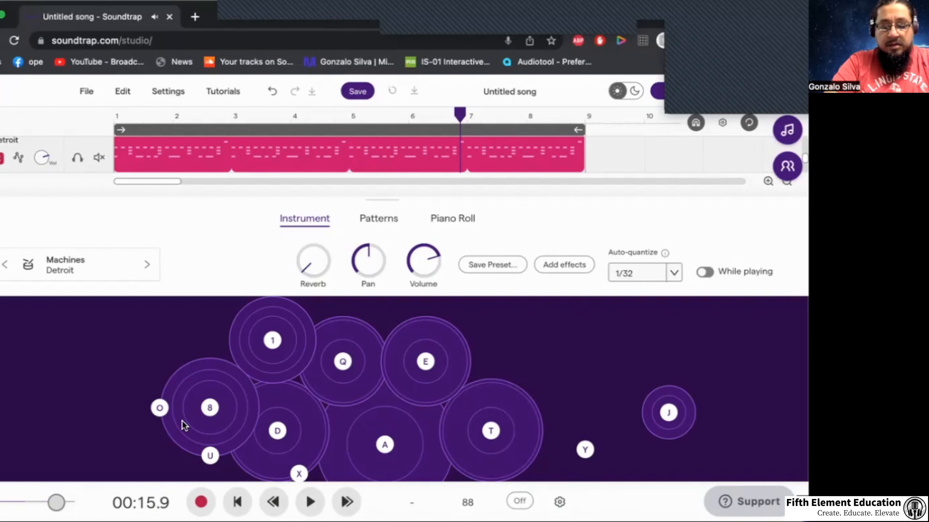
key("8")
key("8")
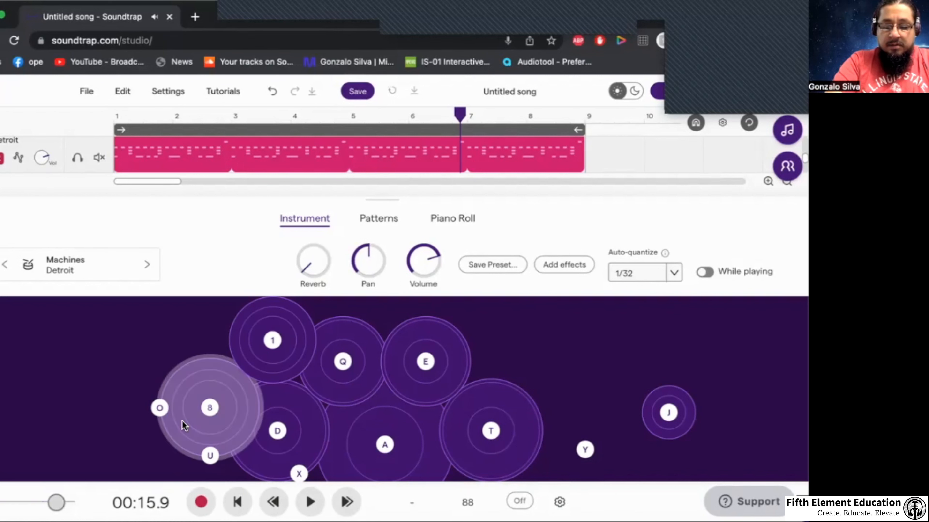
key("q")
key("1")
key("q")
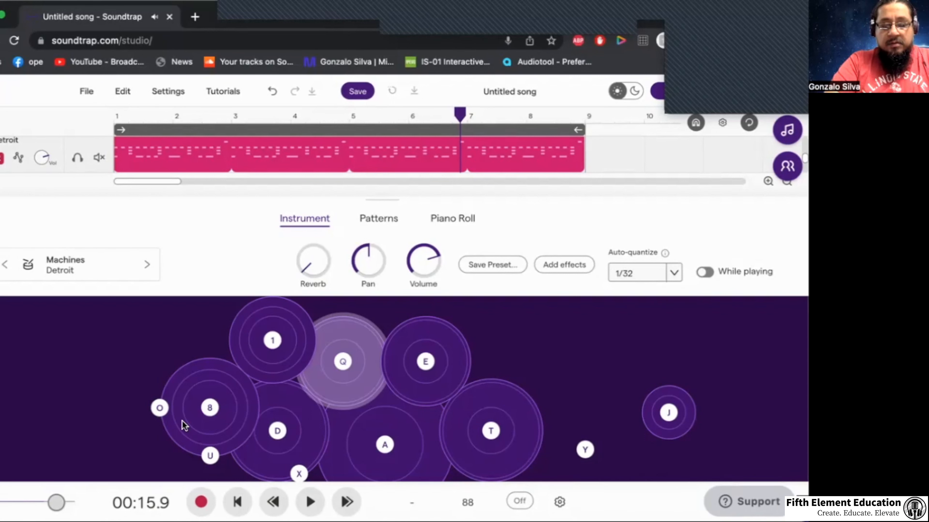
key("q")
key("1")
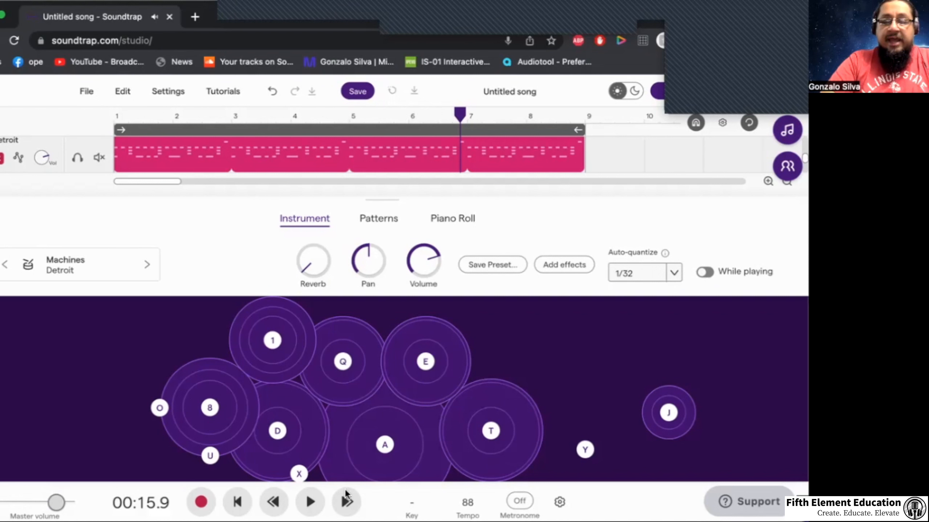
- Play the beat from the start of the song, stop it and return to the beginning
left_click(237, 498)
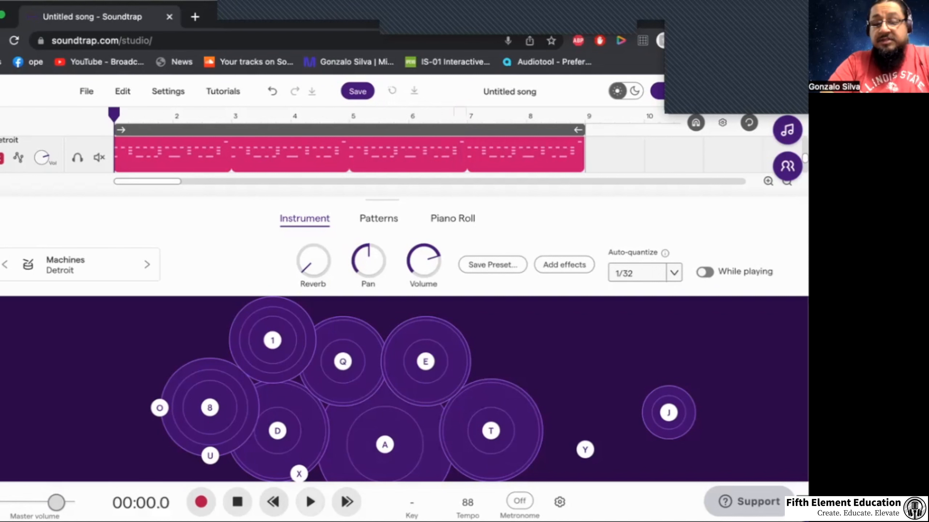
left_click(309, 503)
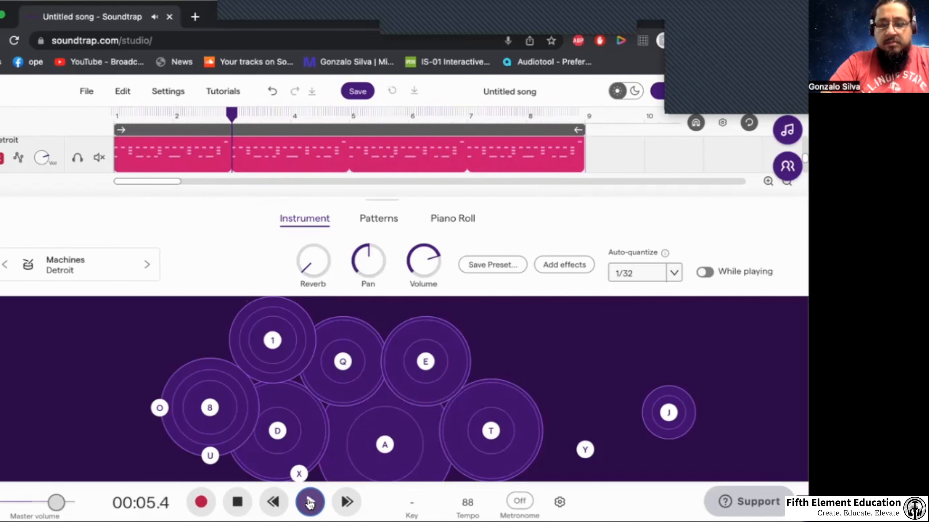
left_click(310, 503)
left_click(238, 501)
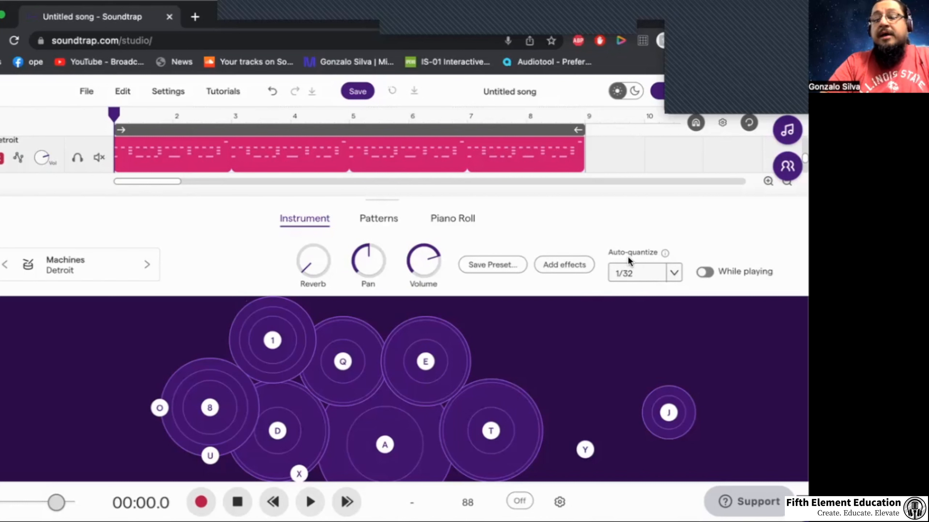
- Set Auto-quantize to 1/32 and audition pad 1
left_click(674, 272)
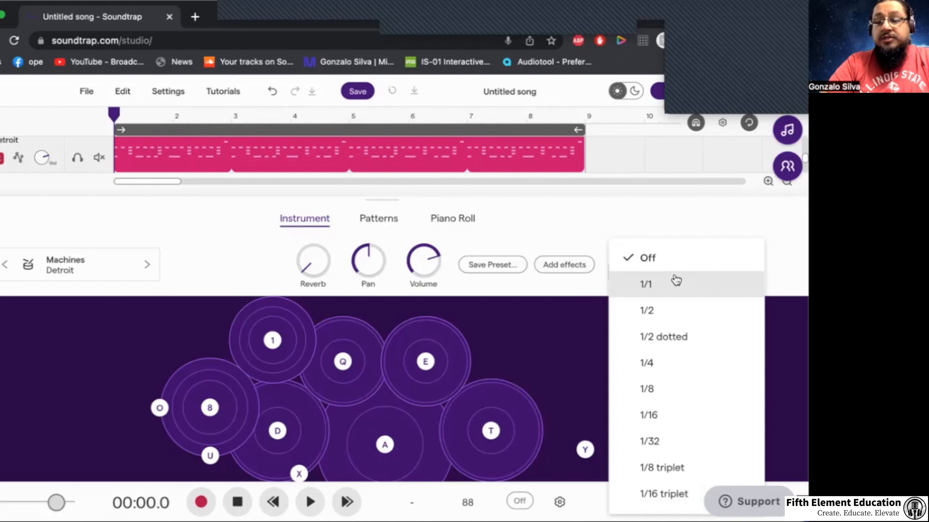
left_click(670, 440)
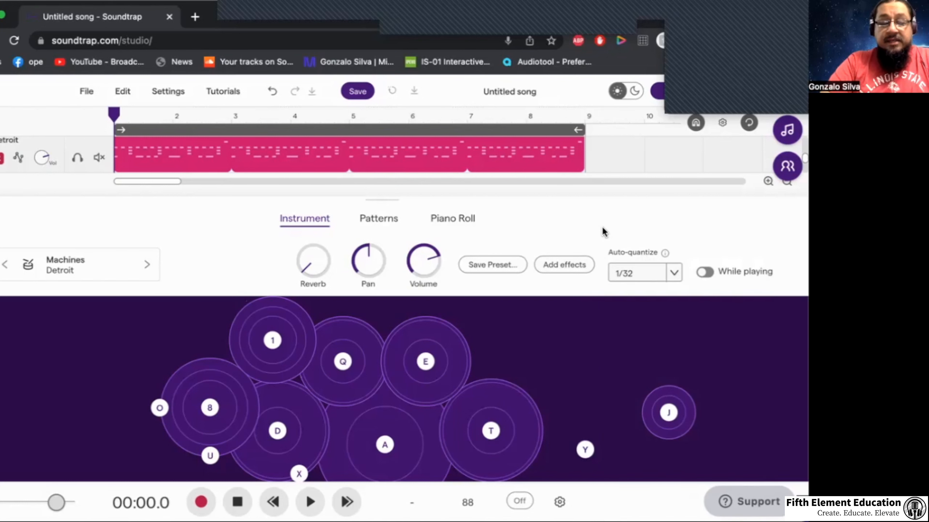
key("1")
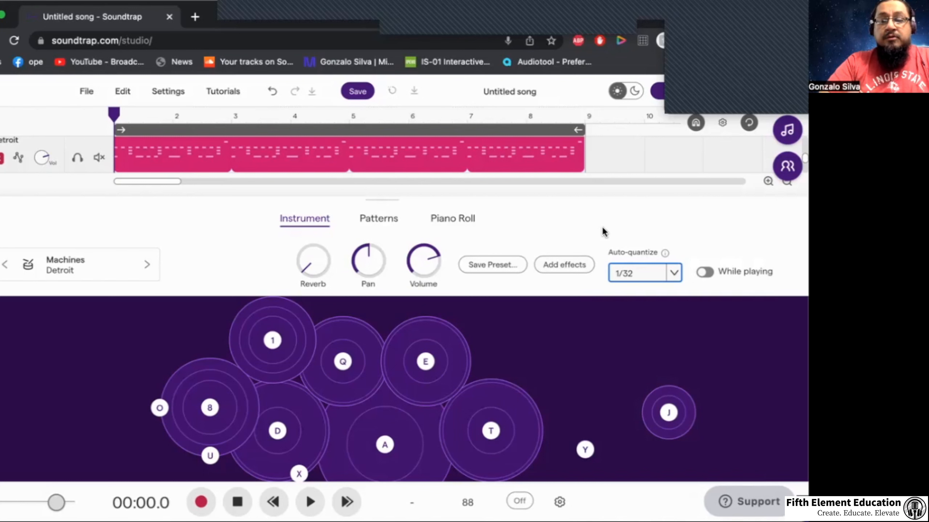
key("1")
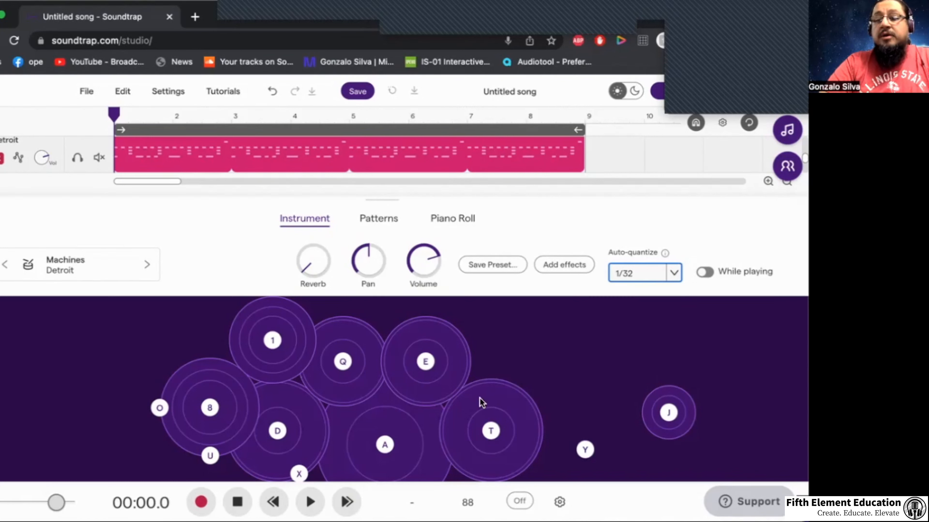
- Turn on the metronome and set its count-in to 1 bar
left_click(237, 502)
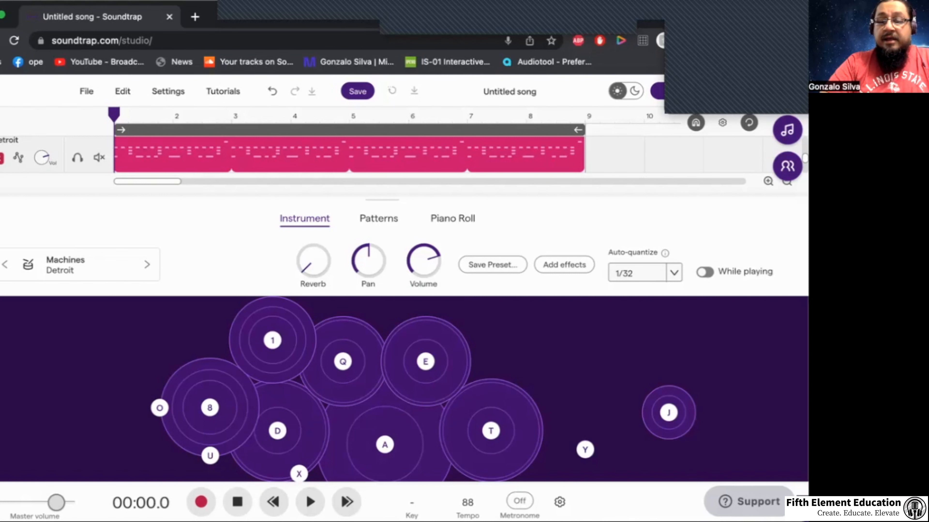
left_click(519, 501)
left_click(559, 502)
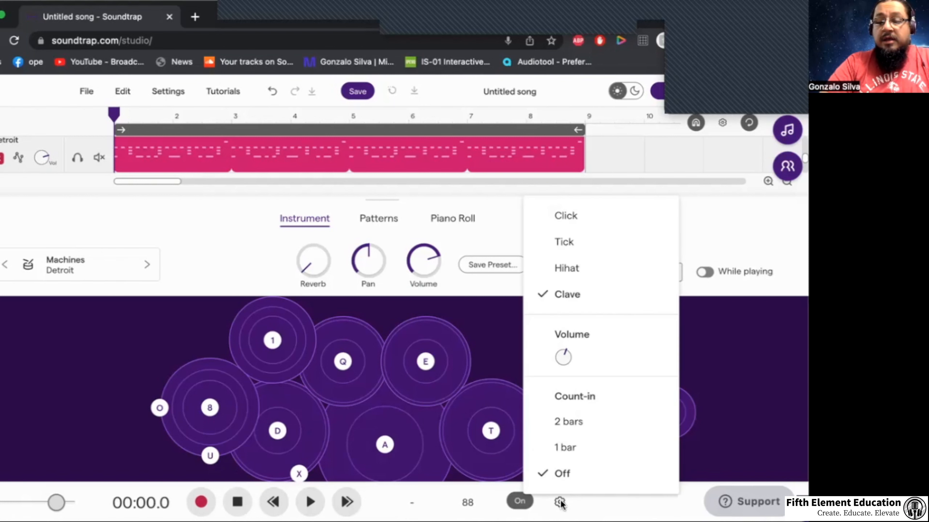
left_click(585, 455)
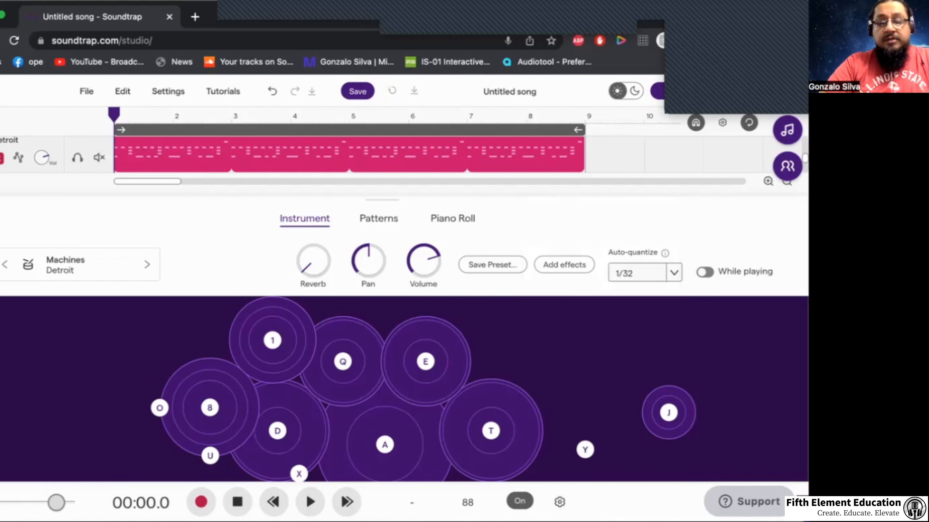
- Record repeated pad 1 hits over the eight-bar drum region from the song start, stop recording and briefly play back the take
left_click(202, 502)
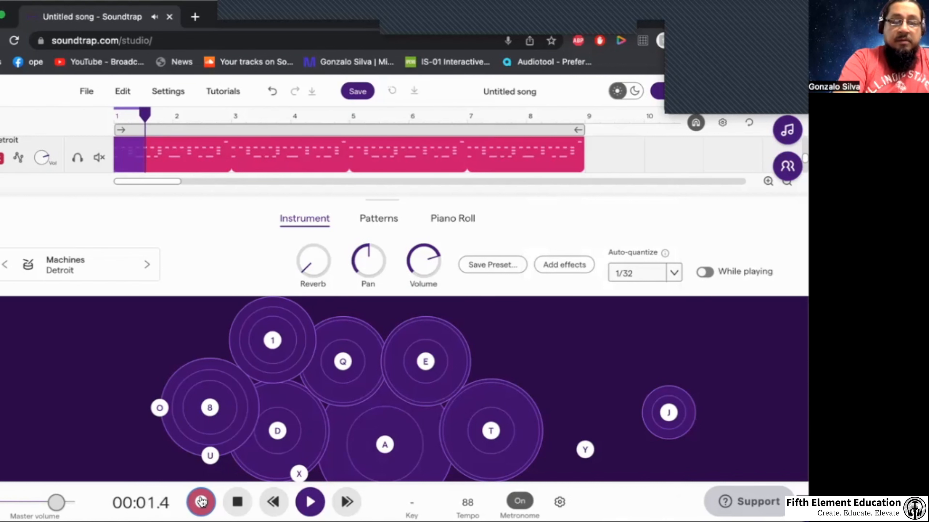
key("1")
key("1")
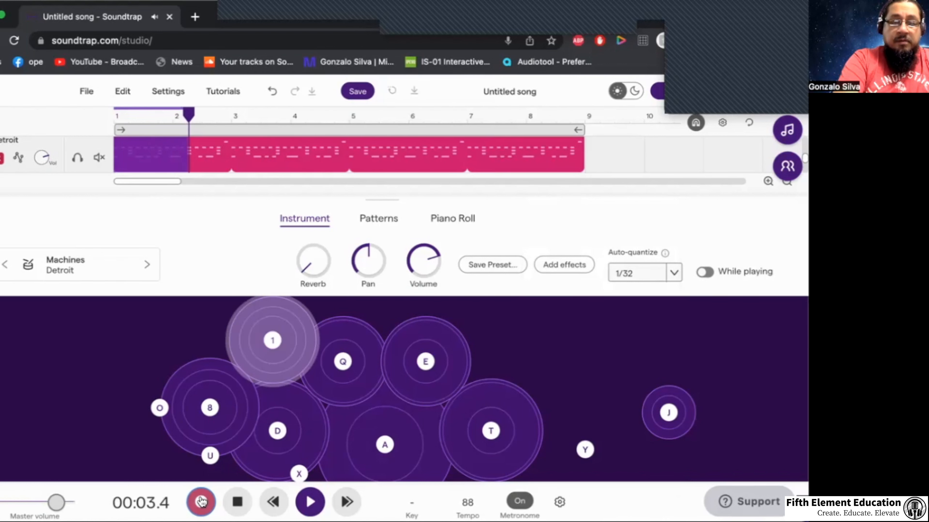
key("1")
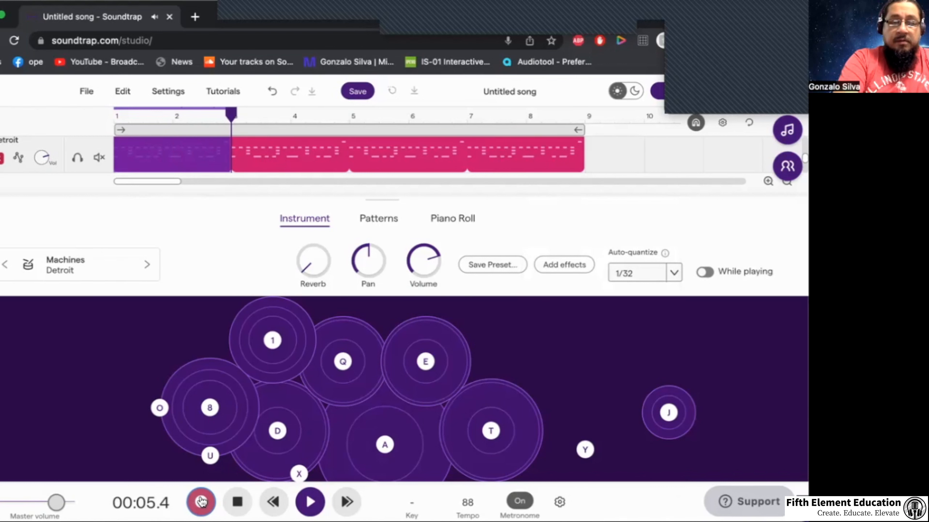
key("1")
key("1")
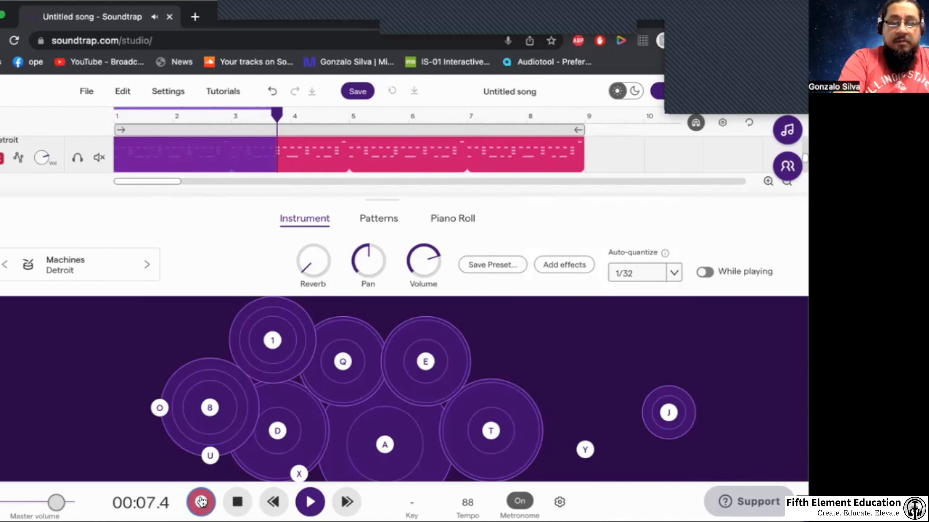
key("1")
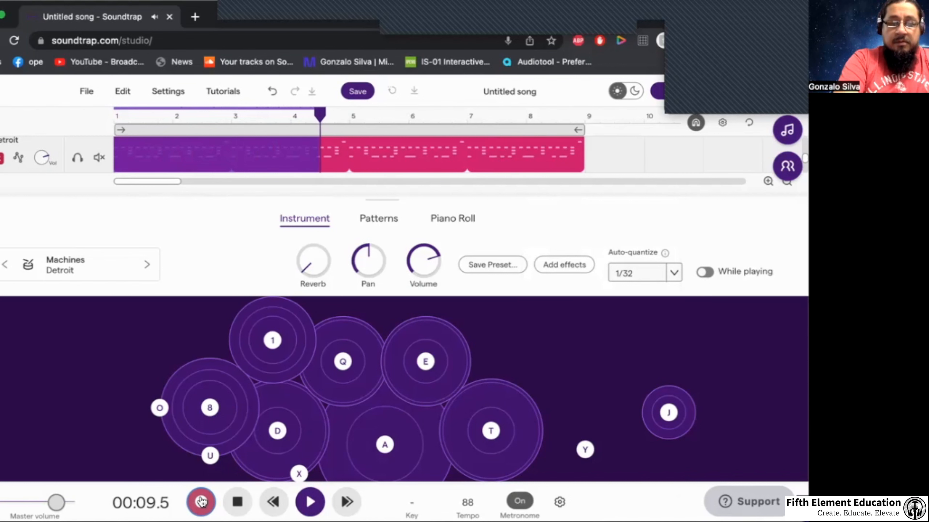
key("1")
key("1")
key("1")
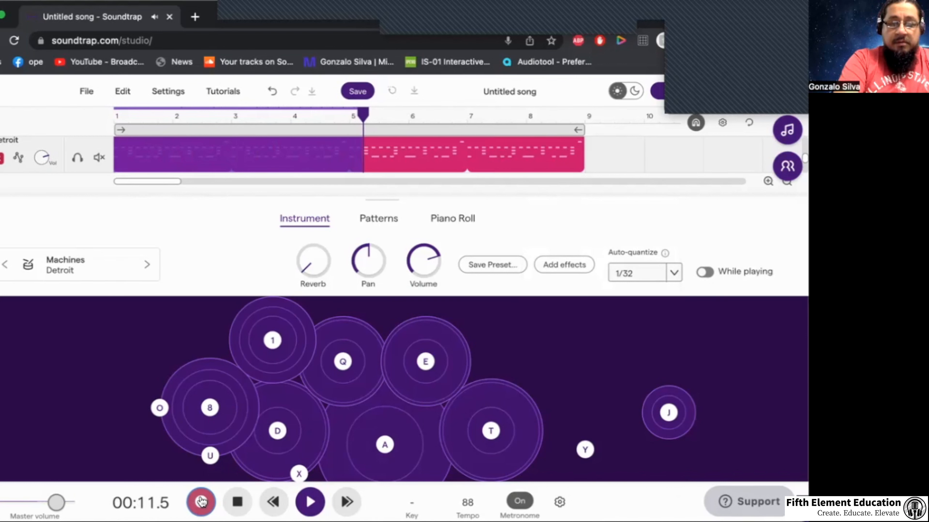
key("1")
key("1")
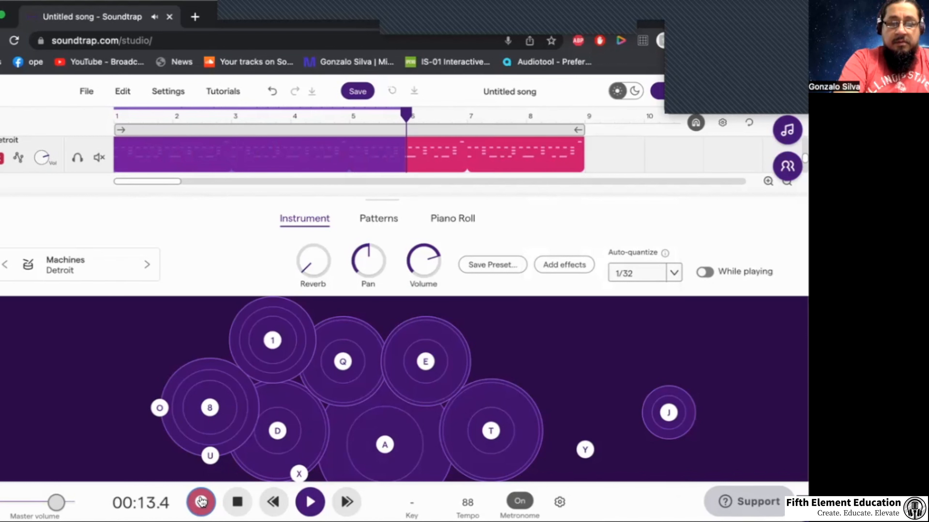
key("1")
key("1")
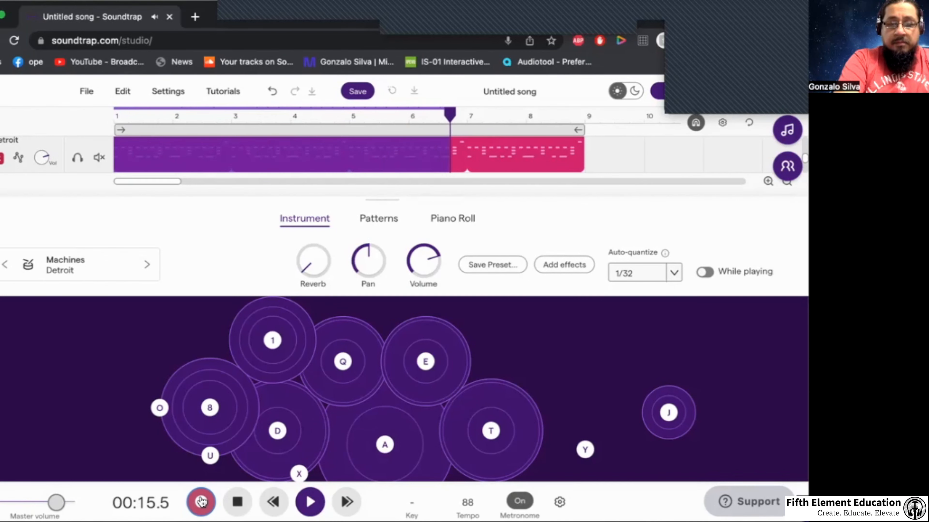
key("1")
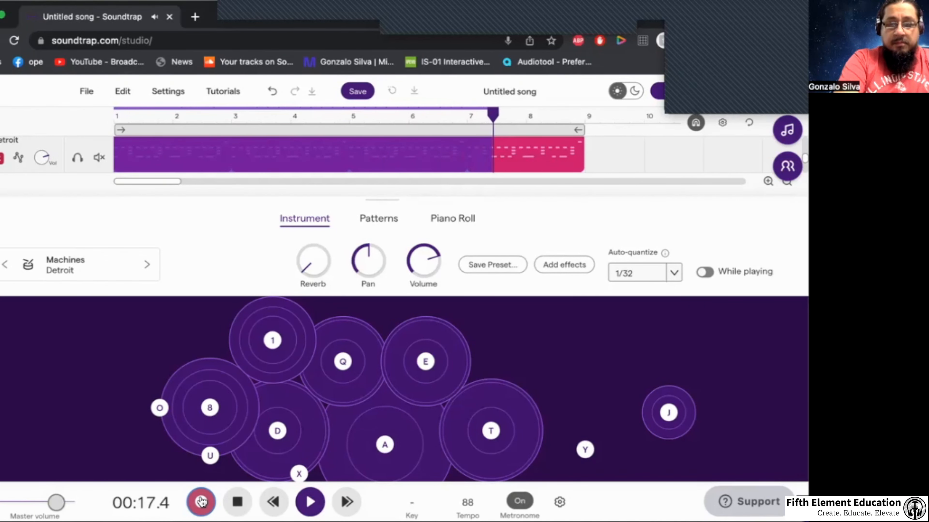
key("1")
key("1")
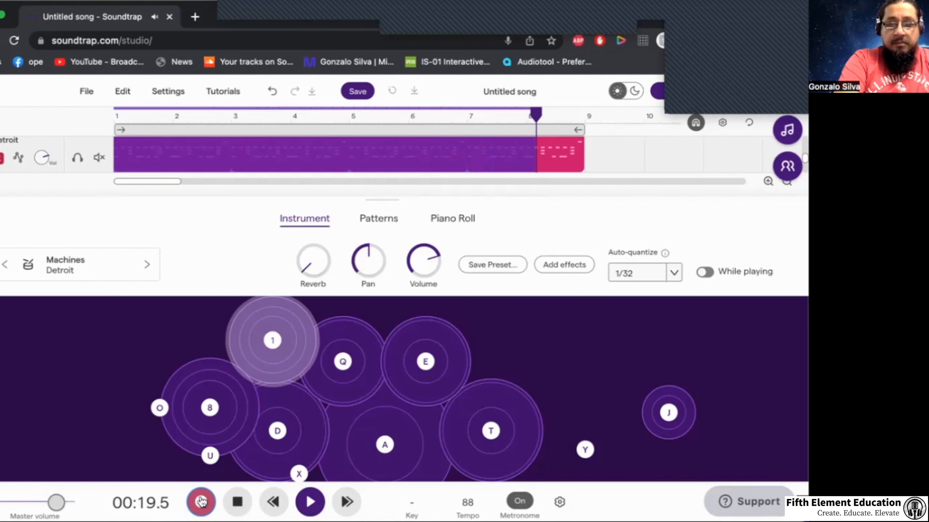
key("1")
left_click(201, 502)
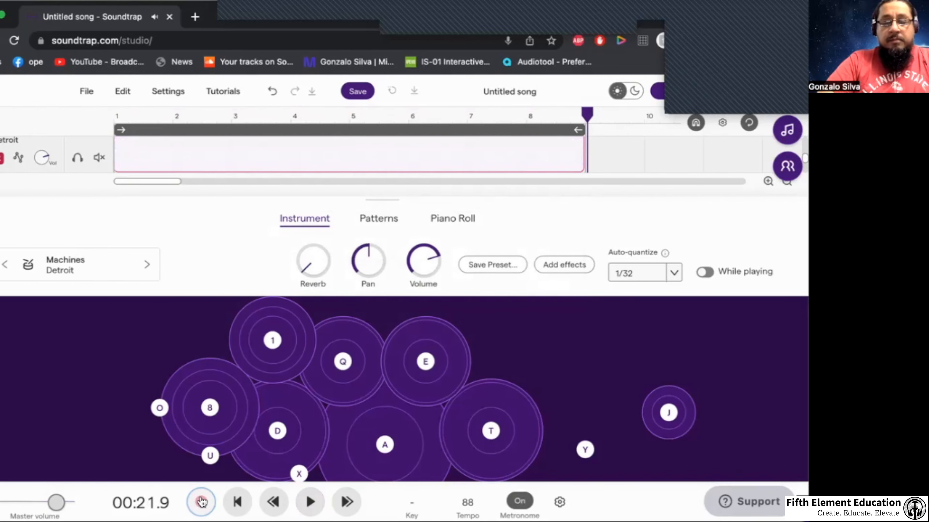
left_click(201, 502)
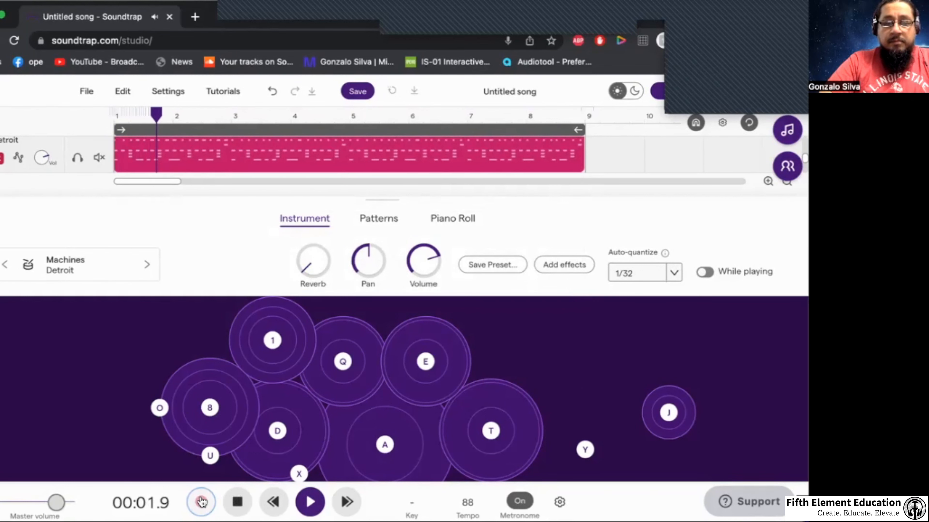
left_click(201, 501)
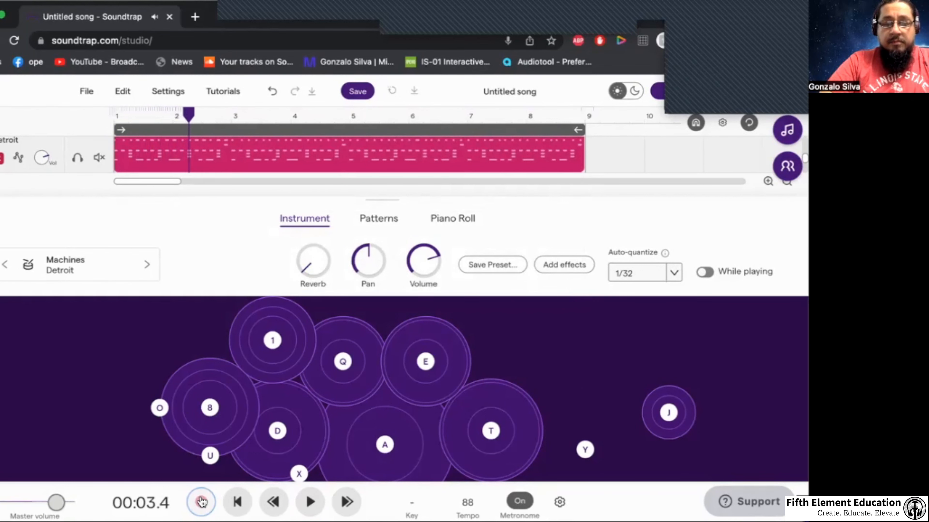
- Show the recorded drum region in the piano roll, zoomed in on bar 1, with the playhead at the song start
left_click(457, 224)
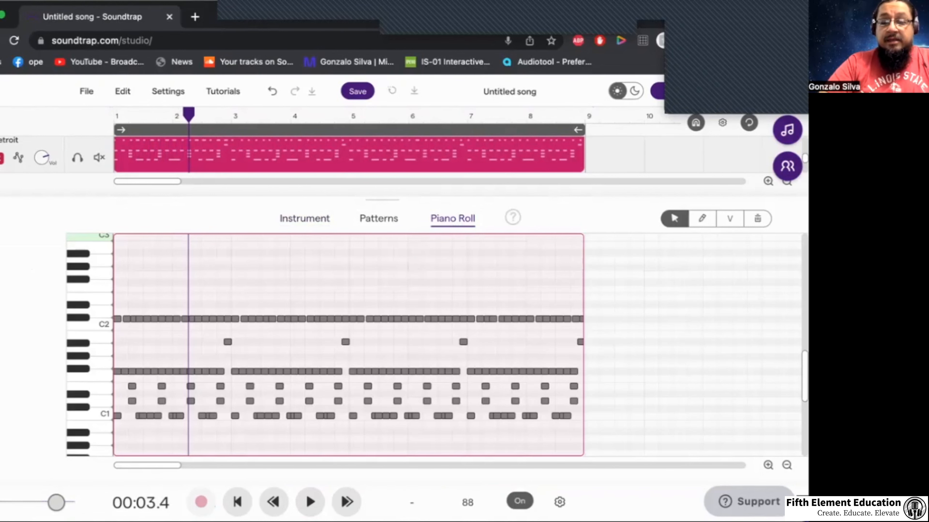
left_click(767, 470)
left_click(766, 470)
left_click(767, 469)
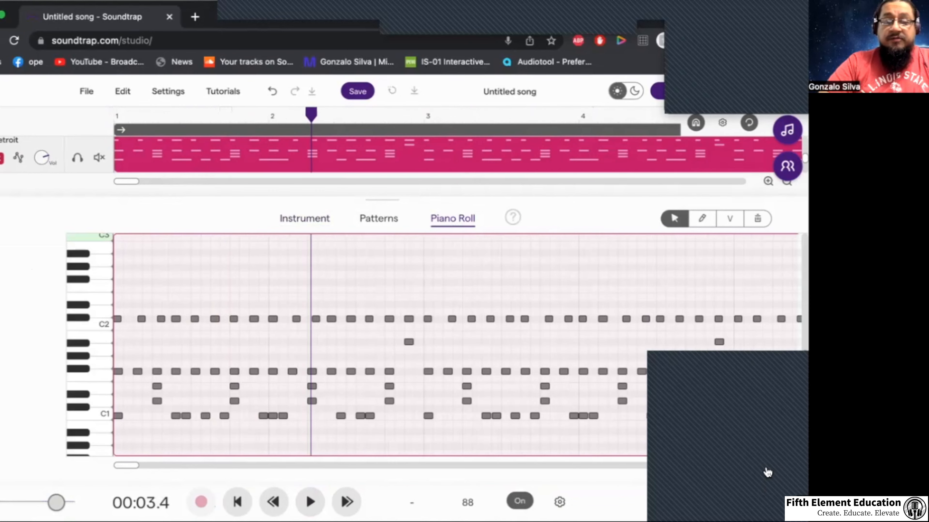
left_click(767, 470)
left_click(766, 470)
key("Return")
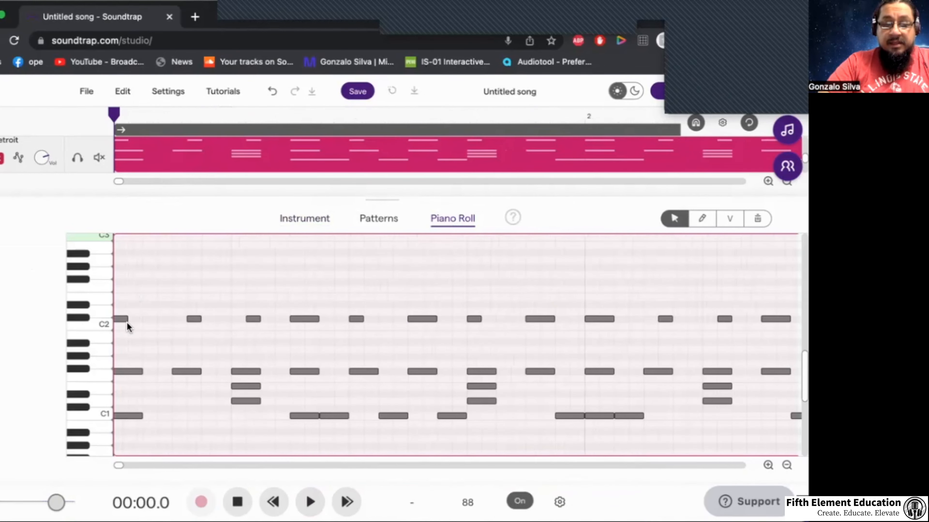
- Listen to the opening beats and move the second Db2 note in bar 1 earlier, aligning its start with the second hit in the row below
left_click(193, 319)
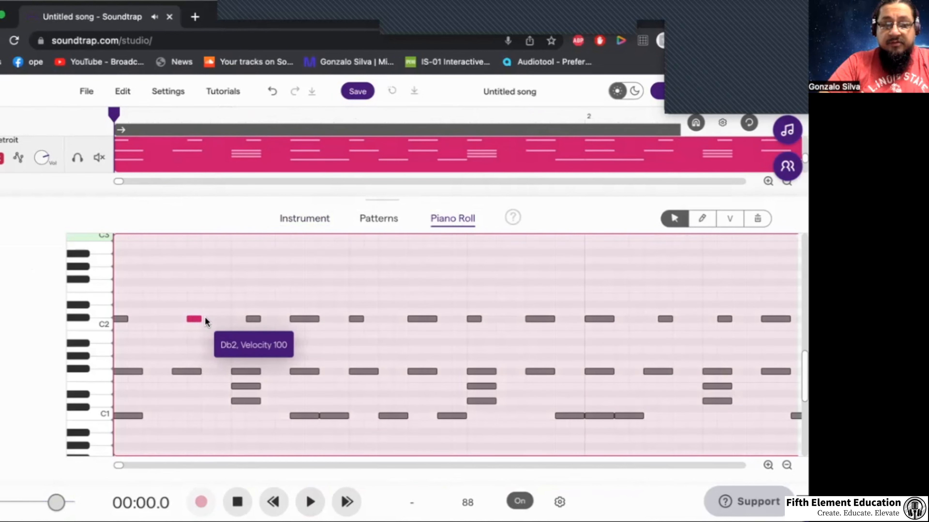
mouse_move(200, 318)
left_mouse_down()
mouse_move(162, 318)
mouse_move(192, 319)
left_mouse_up()
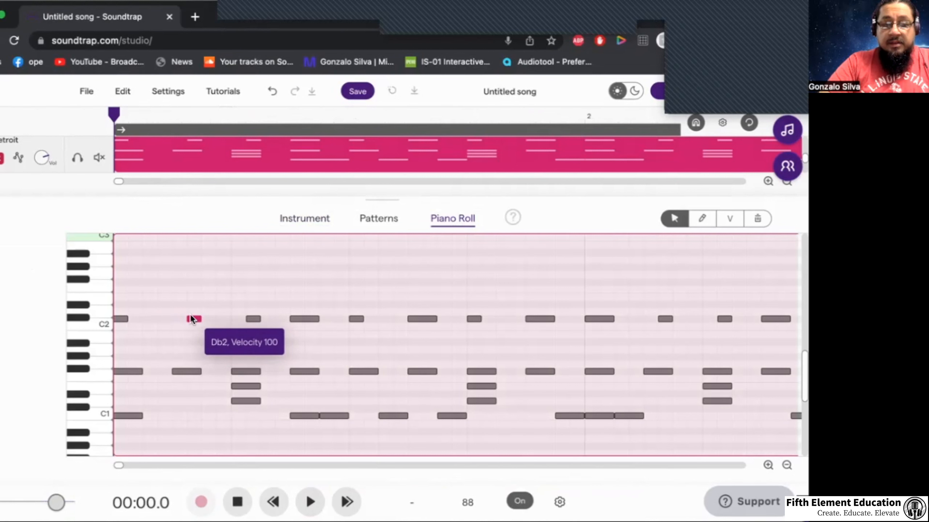
key("space")
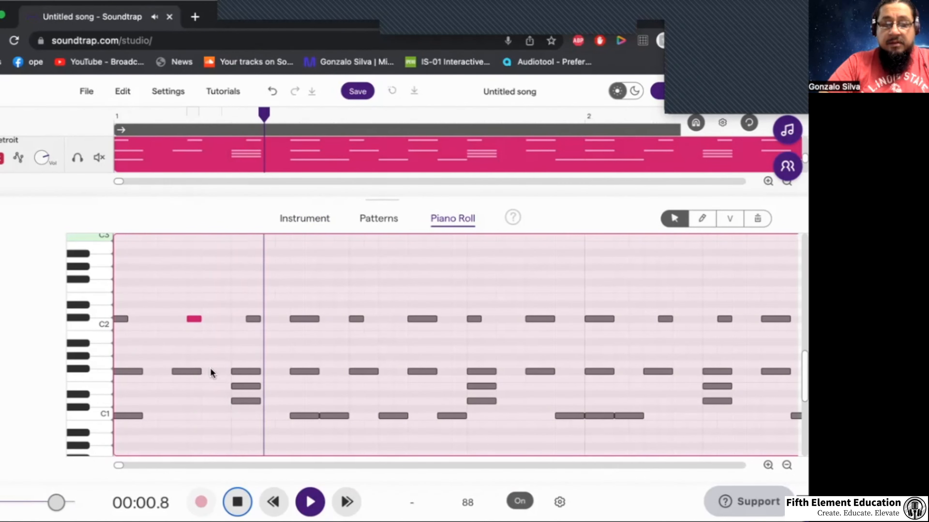
left_click_drag(192, 320, 175, 321)
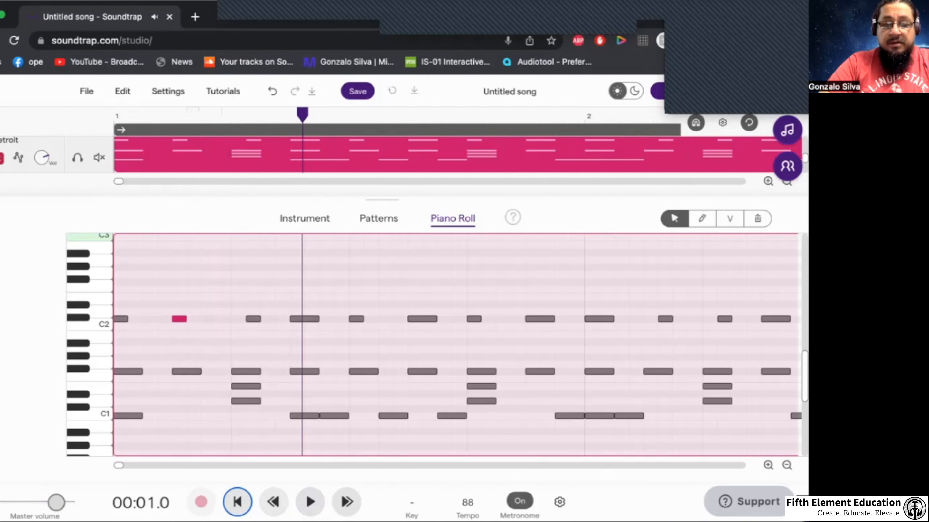
- Listen to the next beats and move the third Db2 note in bar 1 earlier, aligning its start with the third hit in the row below
key("space")
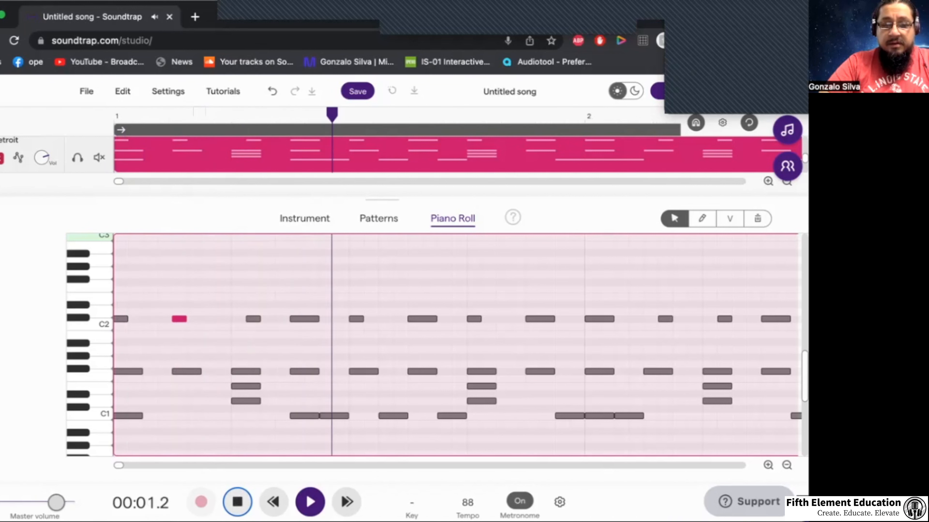
key("space")
left_click(253, 318)
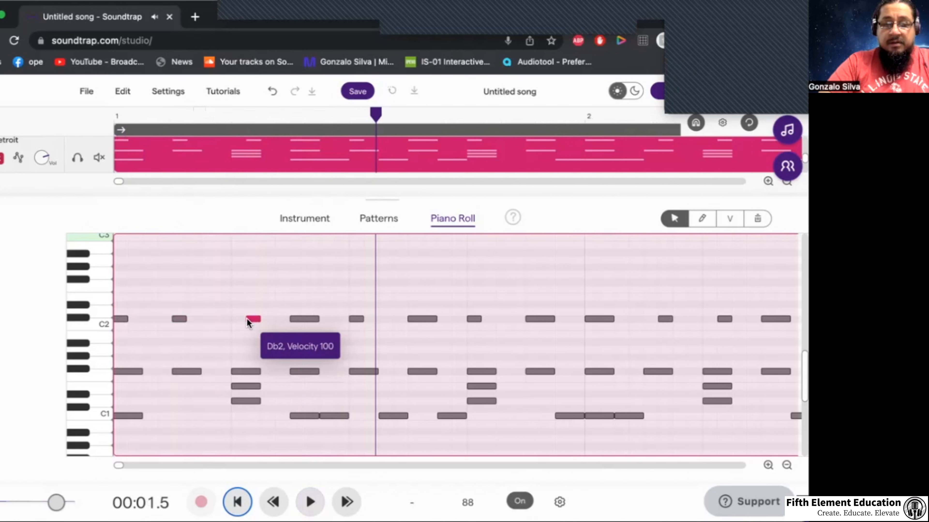
left_click_drag(247, 317, 239, 317)
- Play back the corrected beat and turn off the metronome while listening
key("space")
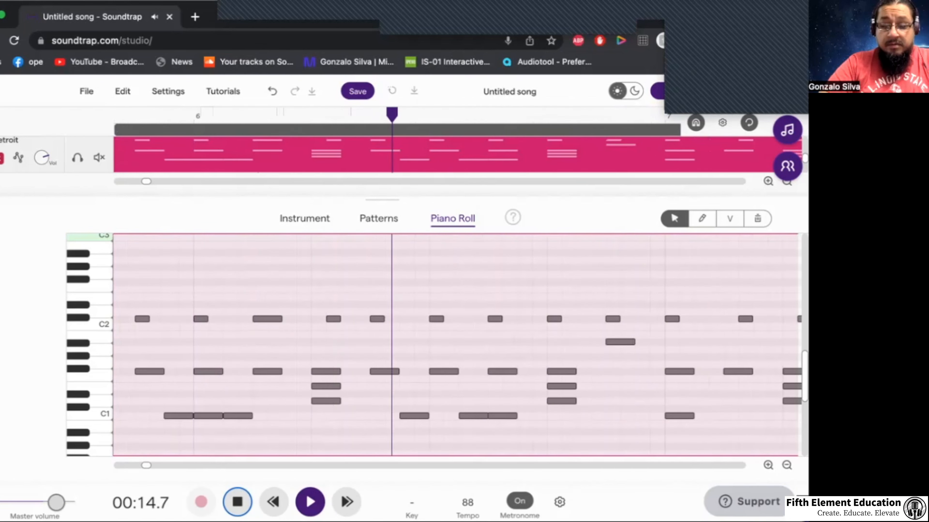
left_click(519, 501)
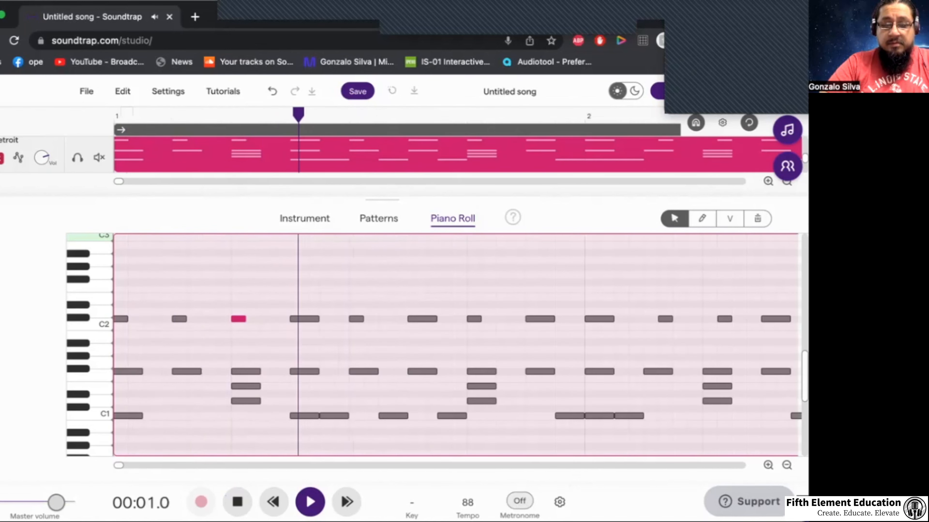
key("space")
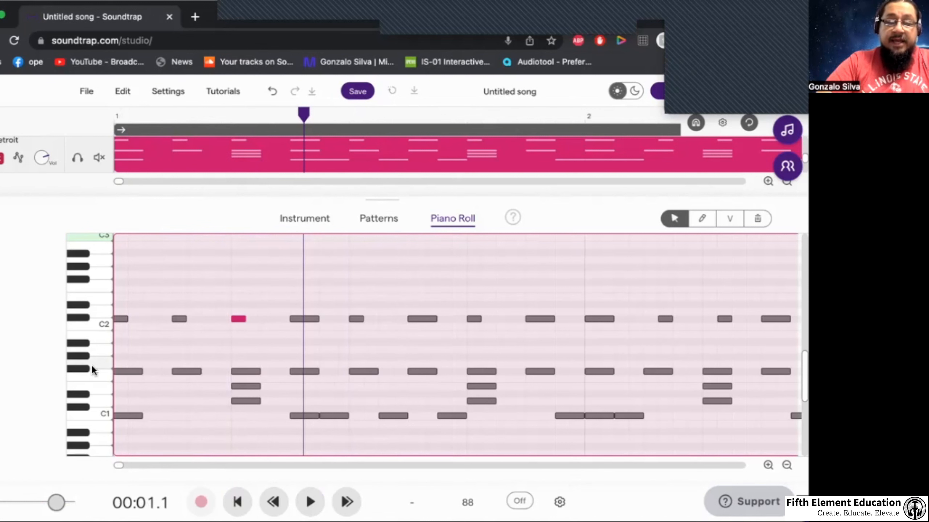
- Delete the whole steady row of notes midway between C1 and C2 across the drum region and listen to the result
left_click(119, 372)
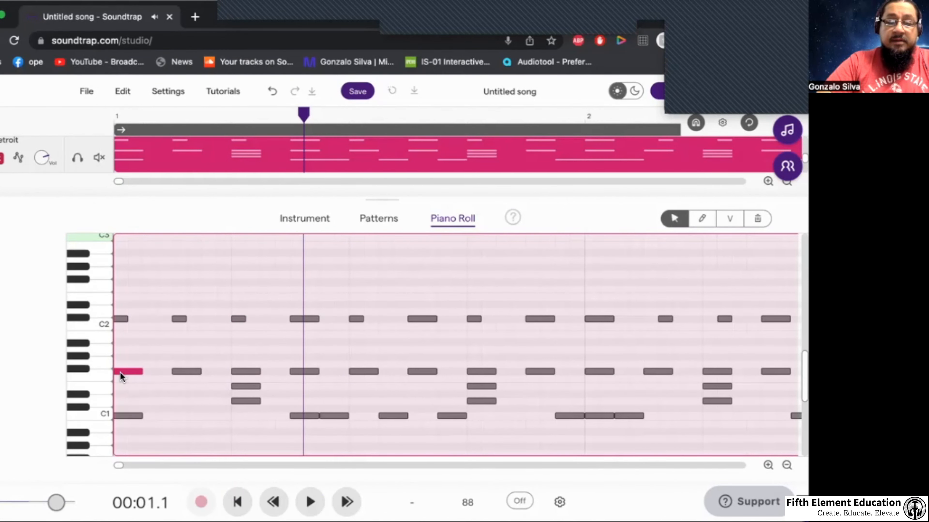
left_click_drag(190, 354, 653, 352)
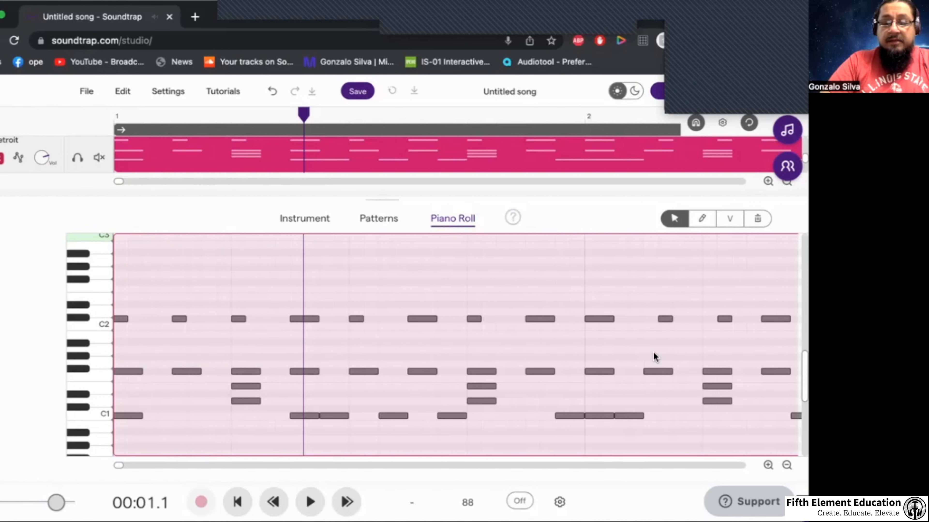
left_click(786, 465)
left_click(786, 465)
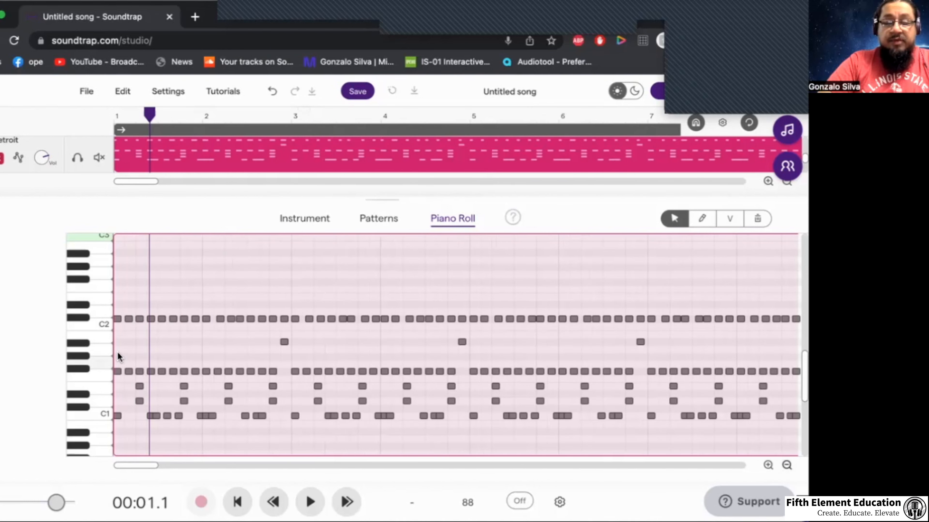
left_click_drag(117, 359, 453, 373)
key("Delete")
scroll(457, 364, "right", 1)
key("space")
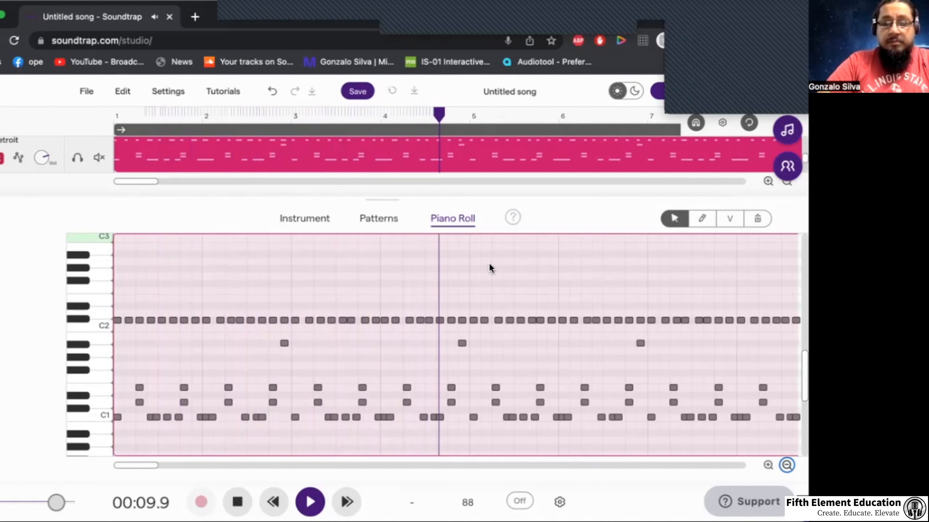
key("space")
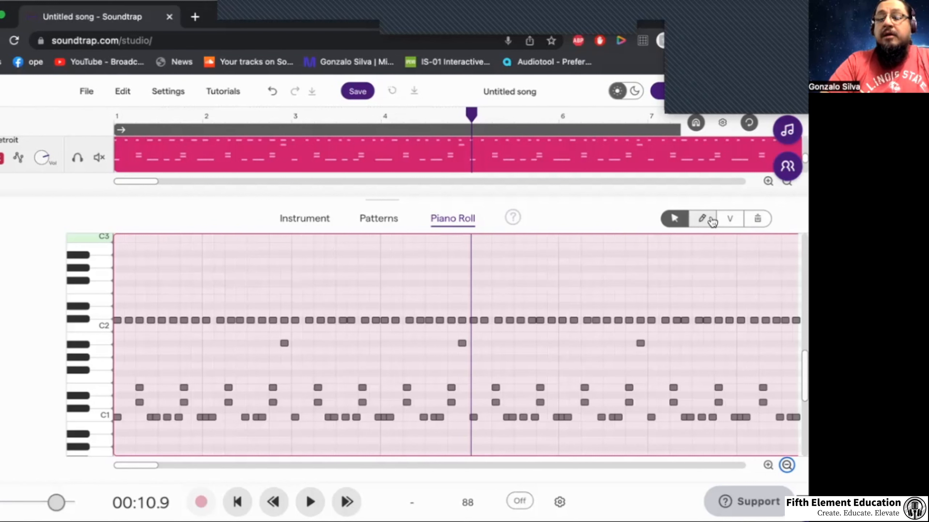
- Lower the velocity of all Db2 notes across the eight-bar drum region, playing the loop to judge their loudness
left_click(730, 220)
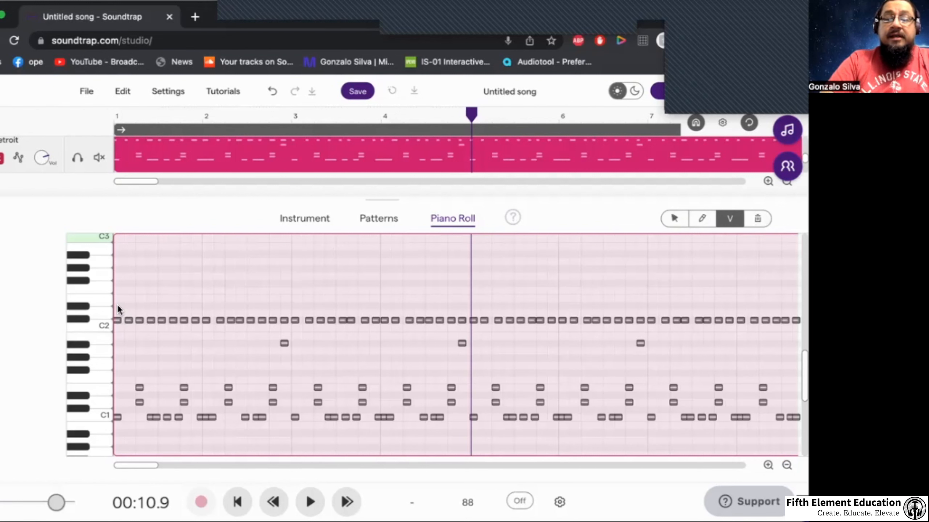
left_click_drag(118, 315, 704, 334)
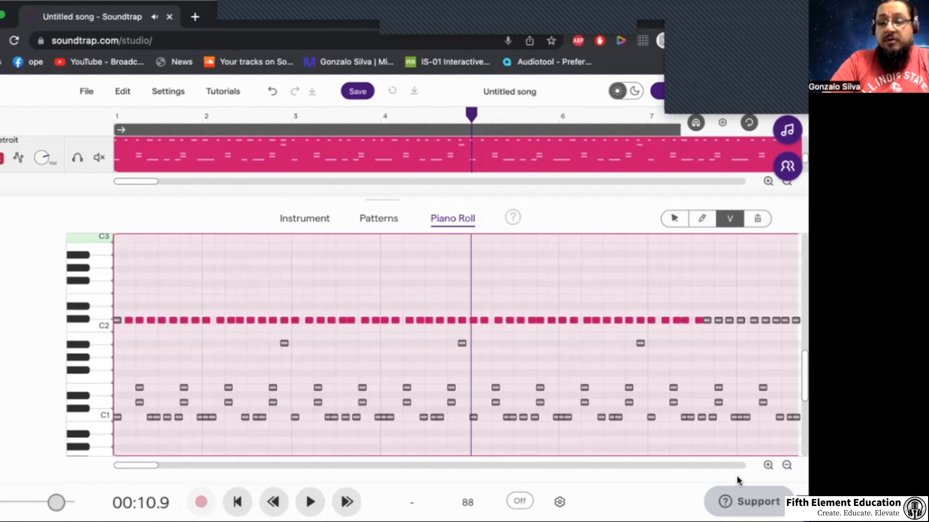
left_click(786, 466)
left_click_drag(467, 327, 108, 302)
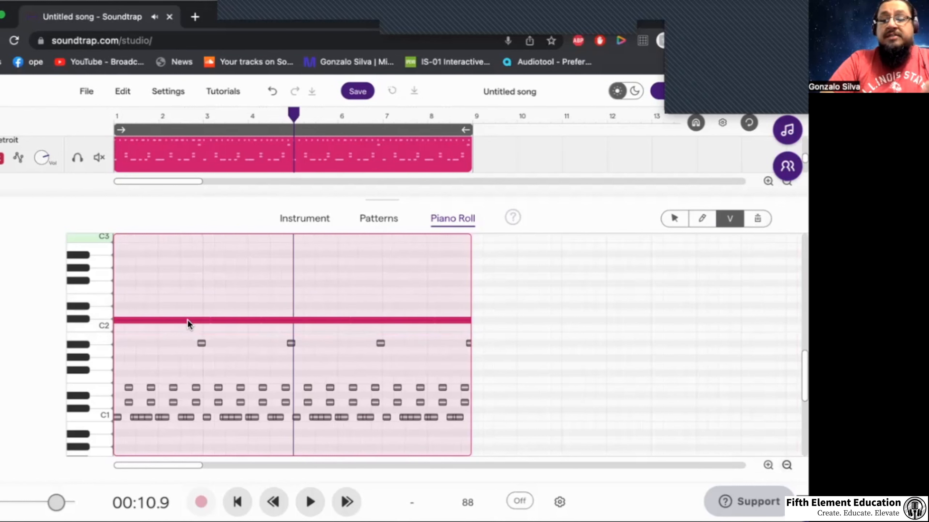
left_click_drag(187, 320, 187, 340)
key("space")
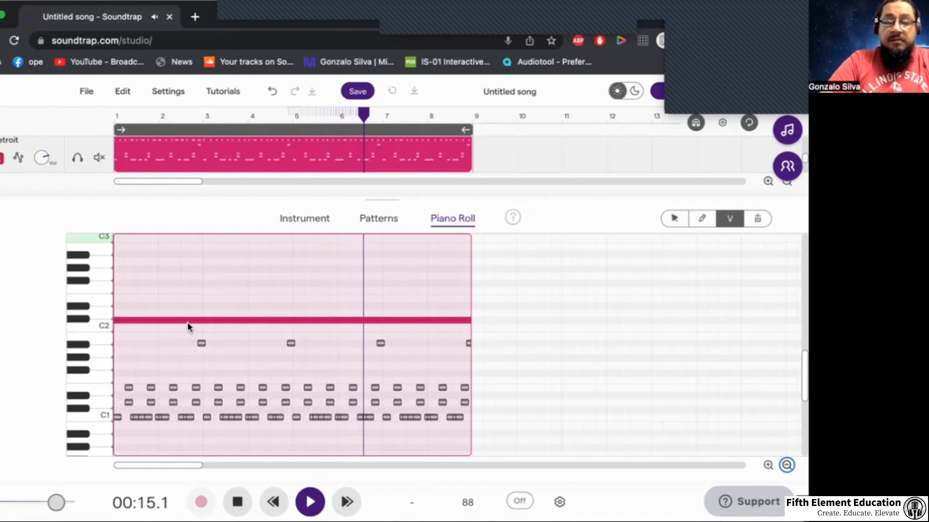
left_click_drag(187, 321, 187, 333)
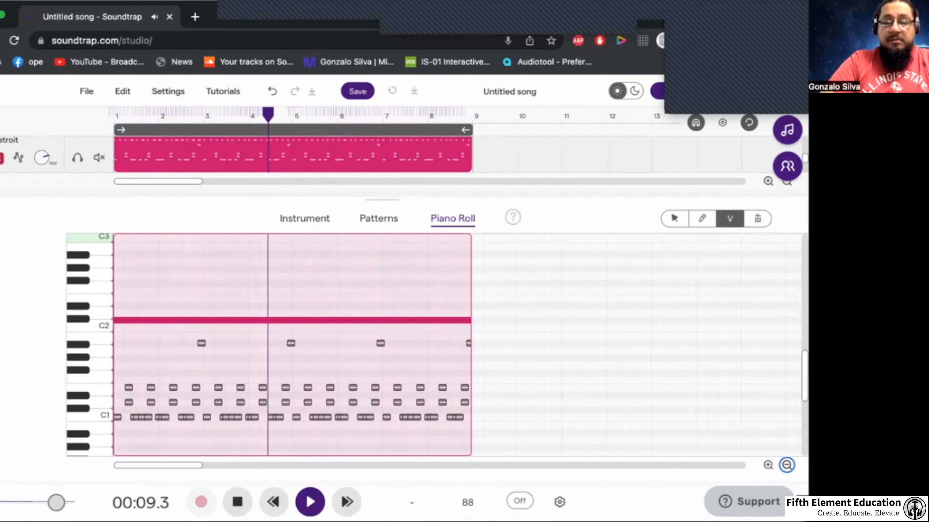
key("space")
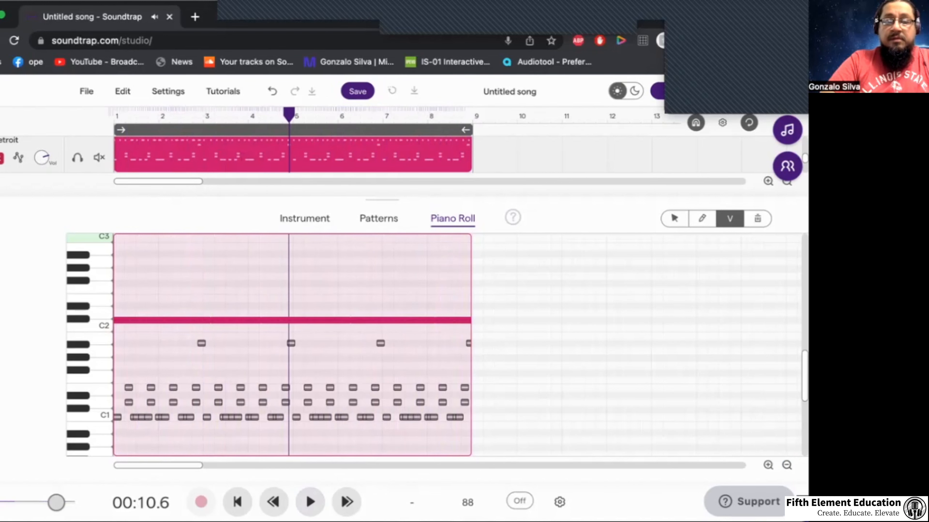
- Return to the full track view at the song start, rename the song The Loving Touch and save it
key("Escape")
key("Return")
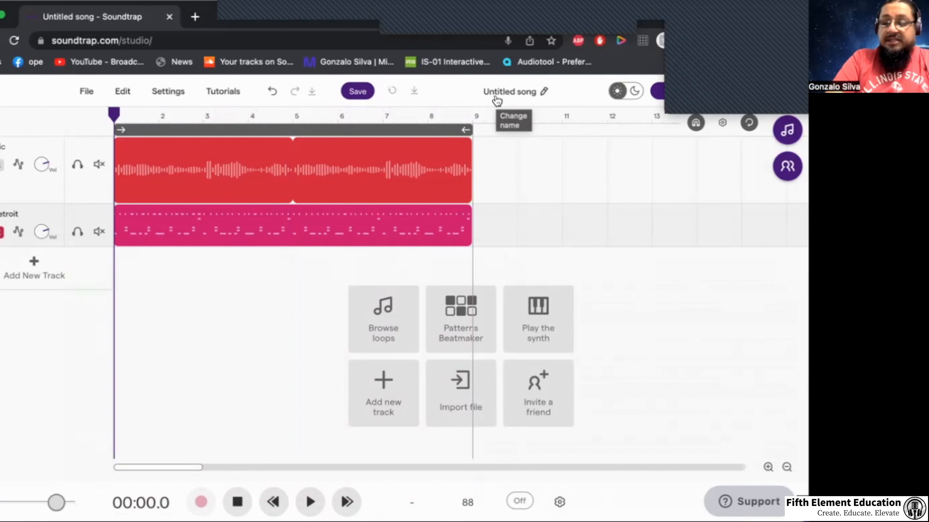
left_click(533, 91)
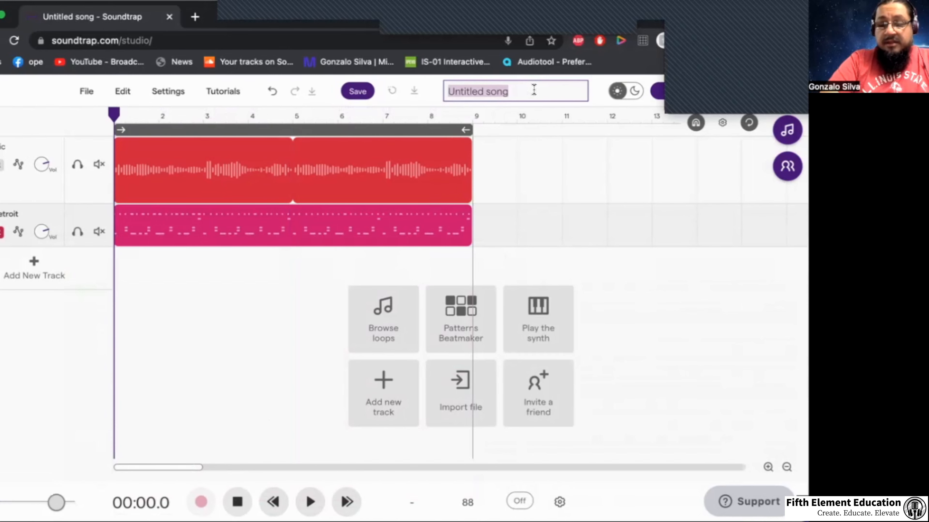
type("The Loving Touch")
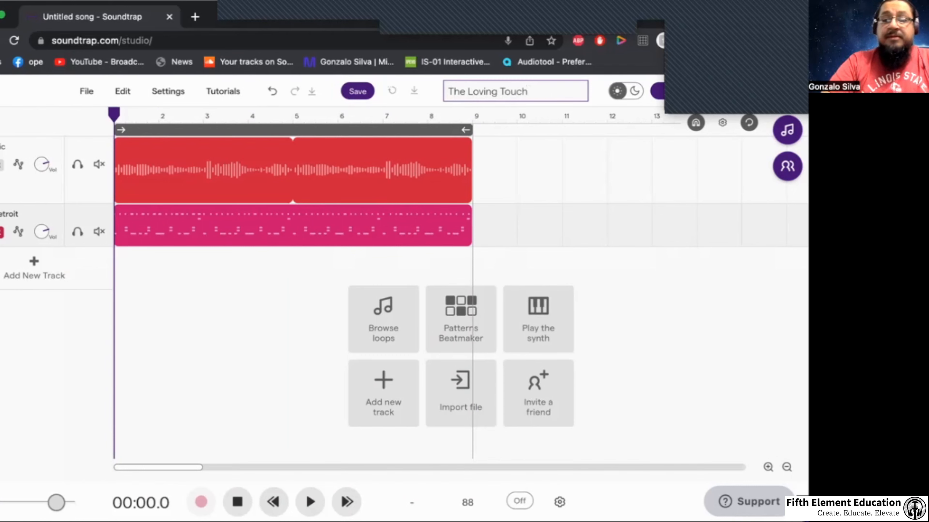
left_click(350, 92)
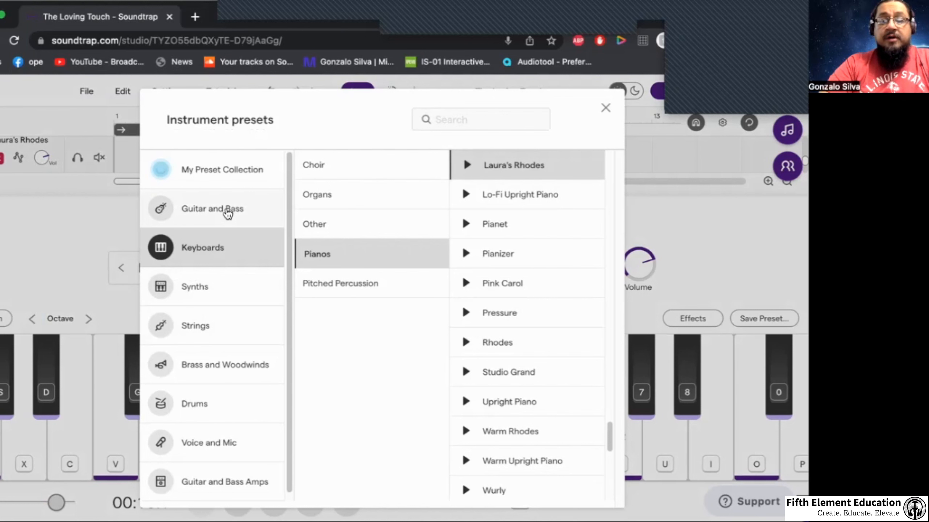
- Preview the Bone Bass preset from the Bass - Electric group and set it as the new track's instrument
left_click(227, 214)
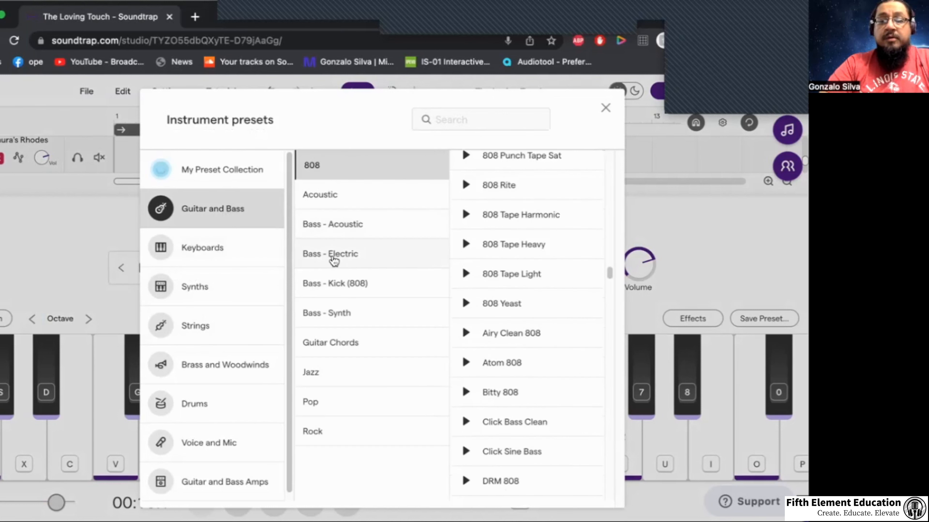
left_click(317, 258)
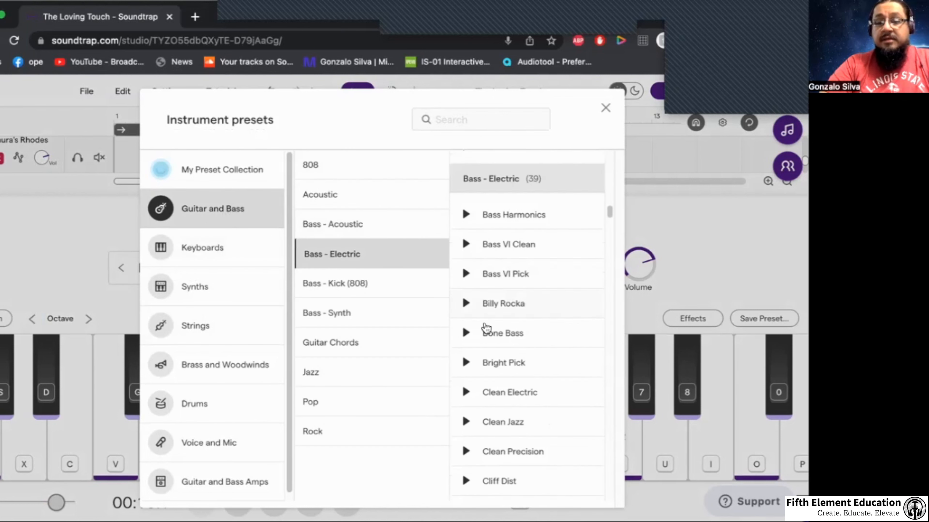
left_click(469, 341)
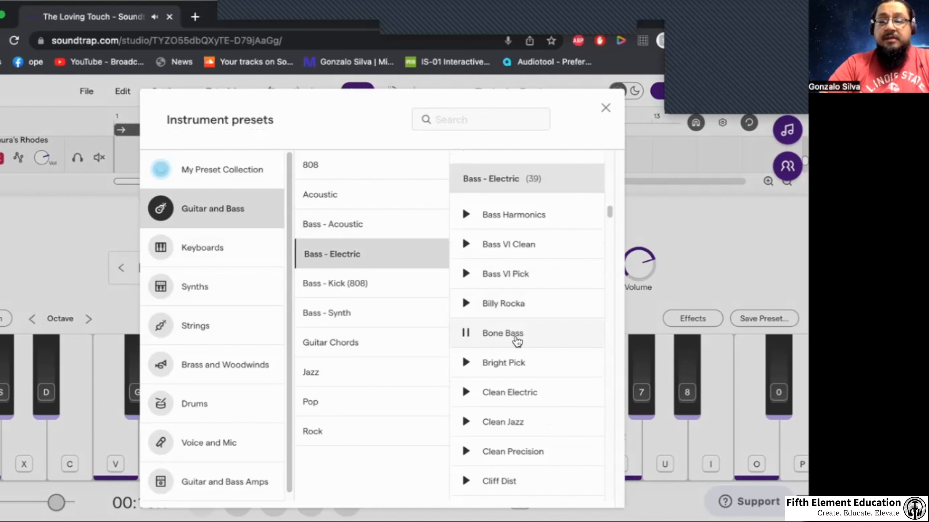
left_click(523, 342)
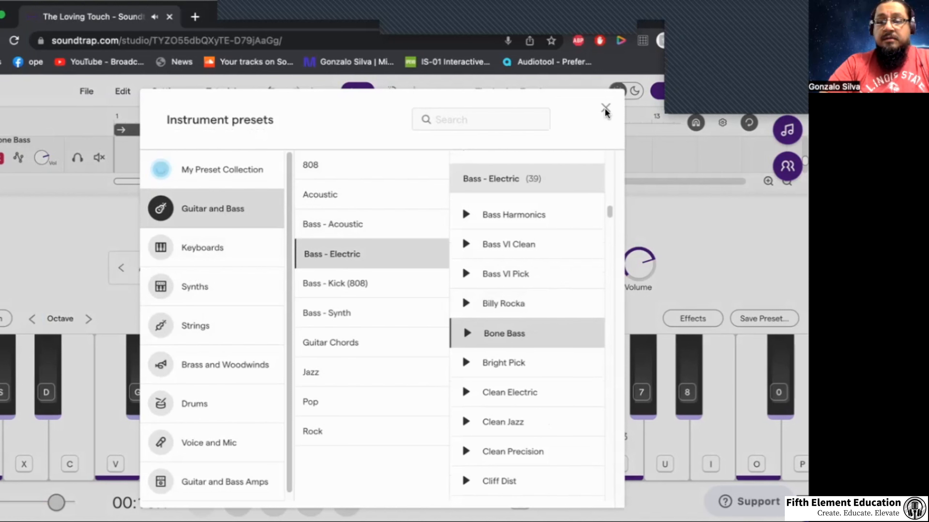
left_click(605, 108)
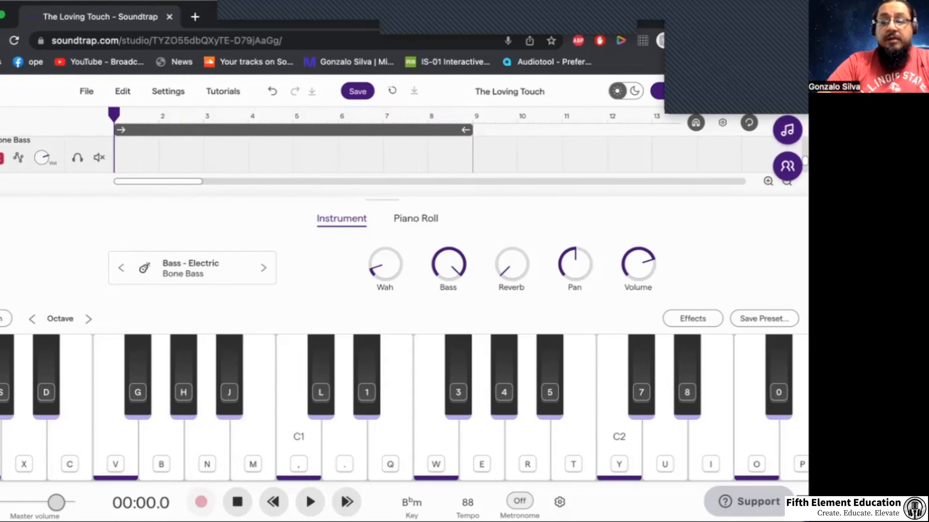
- Turn on the metronome and record the bass from bar 1 to just past bar 7, alternating two-bar phrases on B–C and E–F
left_click(519, 501)
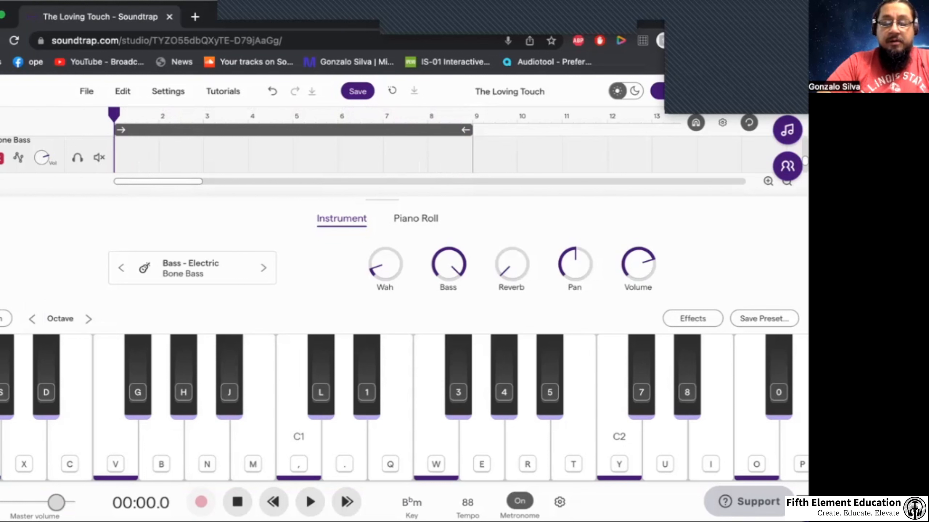
left_click(201, 501)
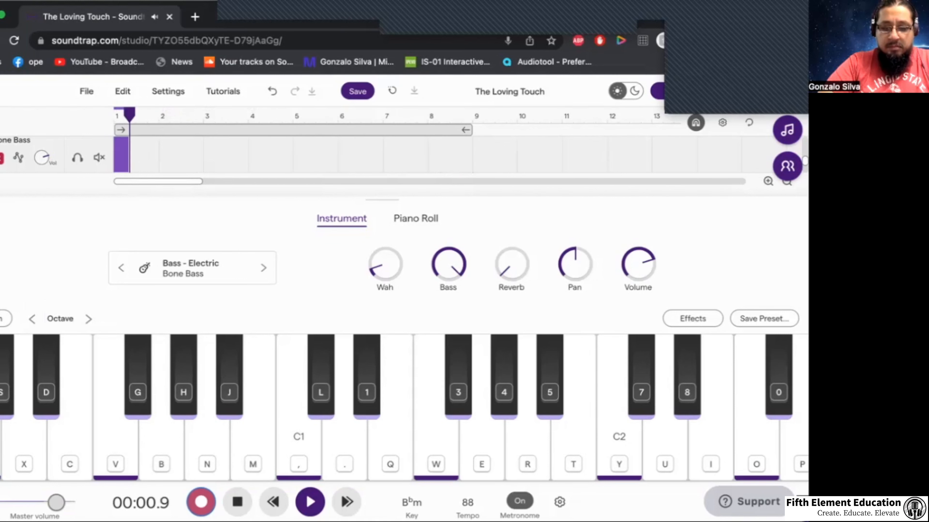
key("m")
key("m")
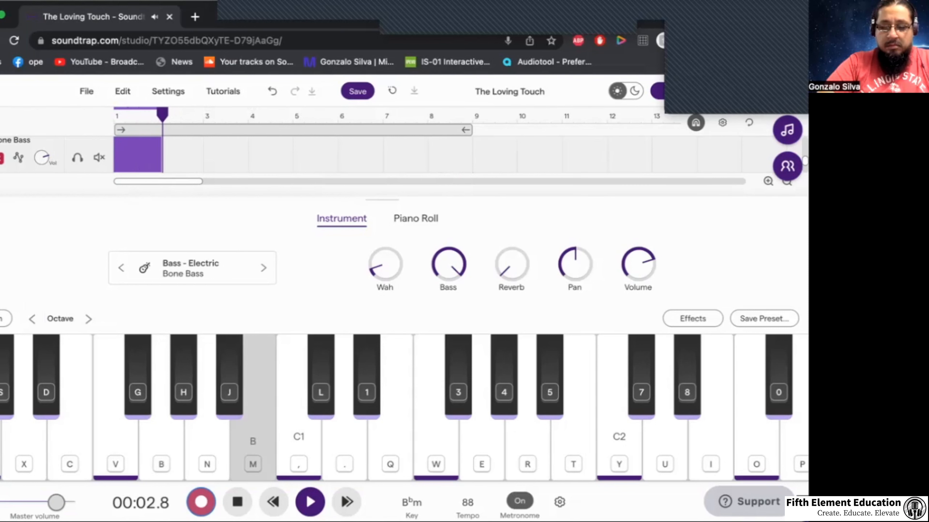
key("m")
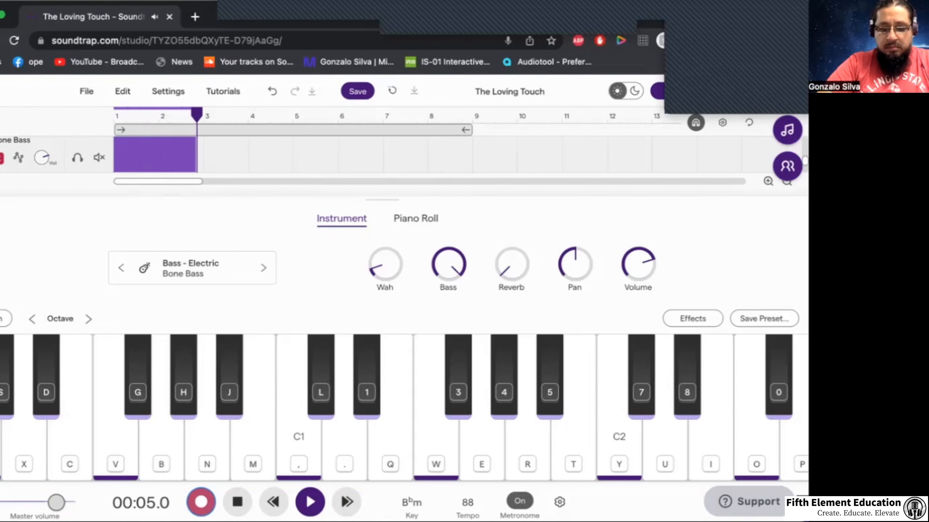
key("q")
key("w")
key("q")
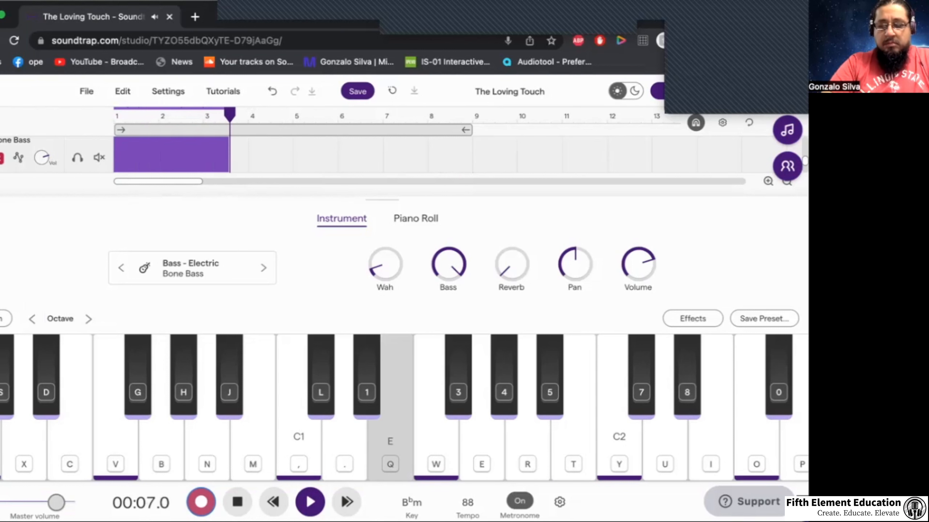
key("q")
key("q")
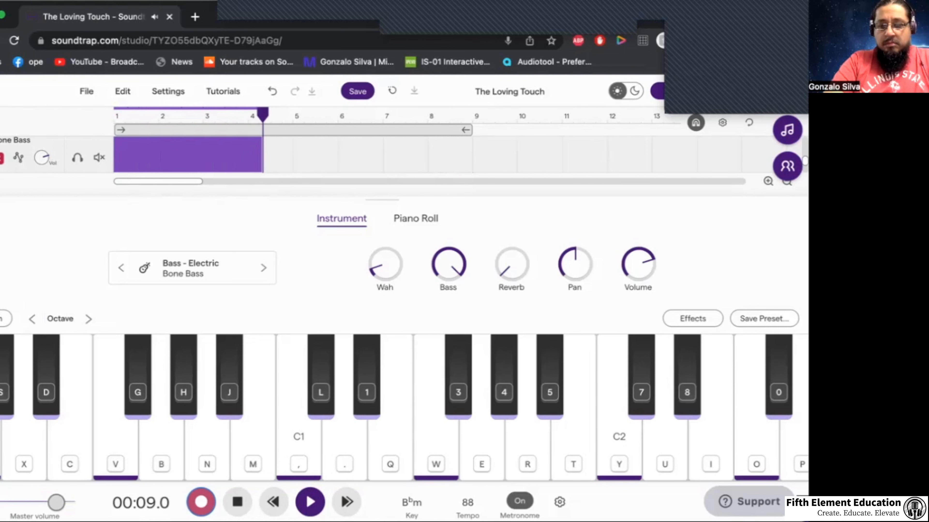
key("q")
key("m")
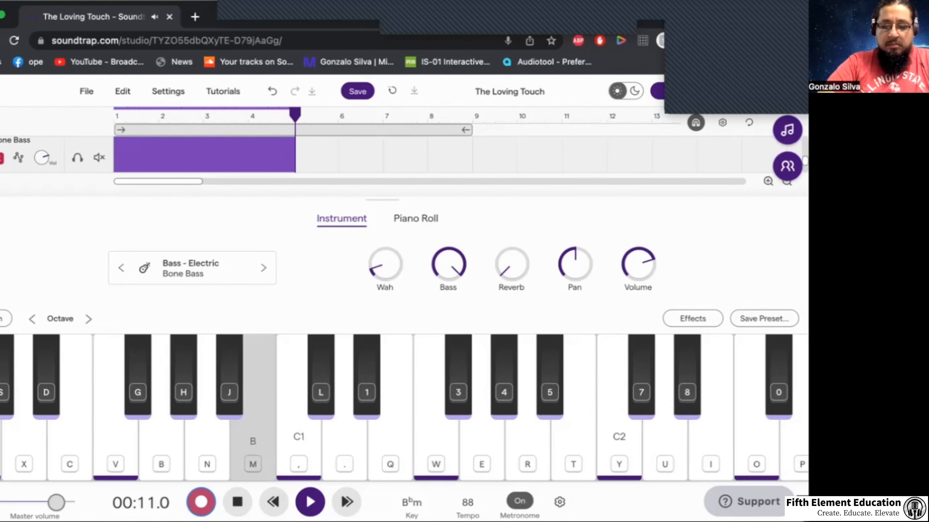
key("comma")
key("m")
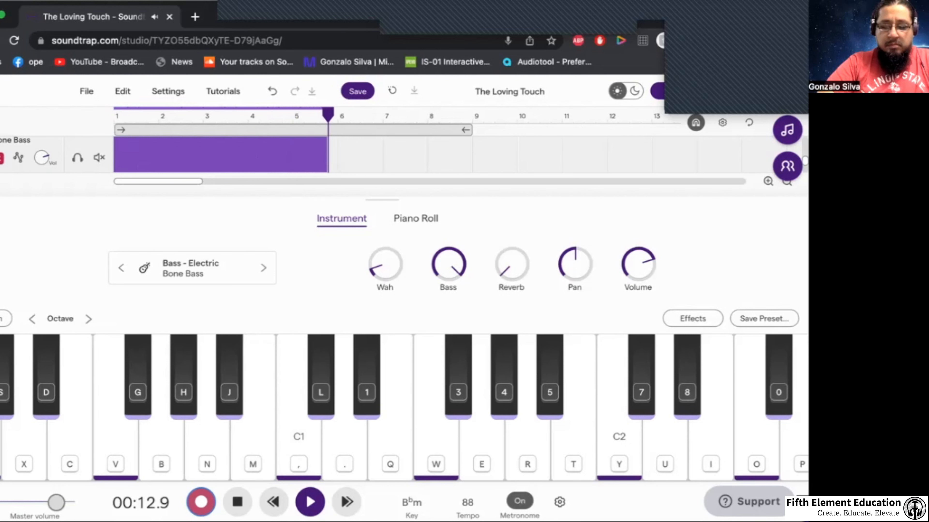
key("m")
key("m")
key("m")
key("comma")
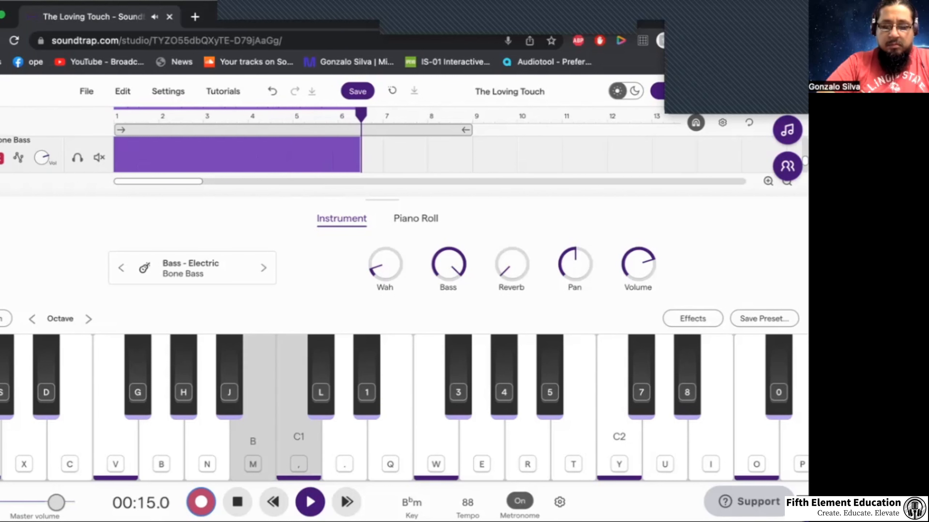
key("q")
key("w")
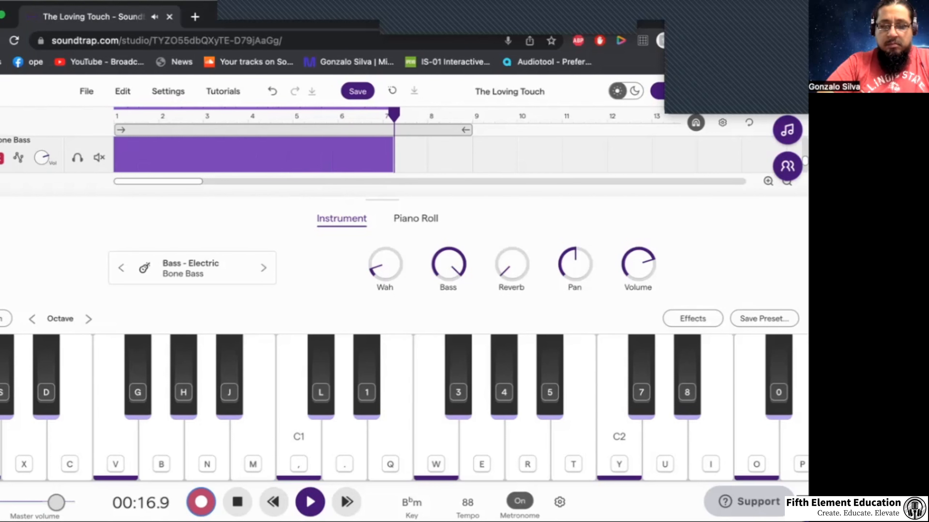
key("space")
- Trim the recorded bass region to its first four bars and loop it to the end of bar 8
left_click(459, 166)
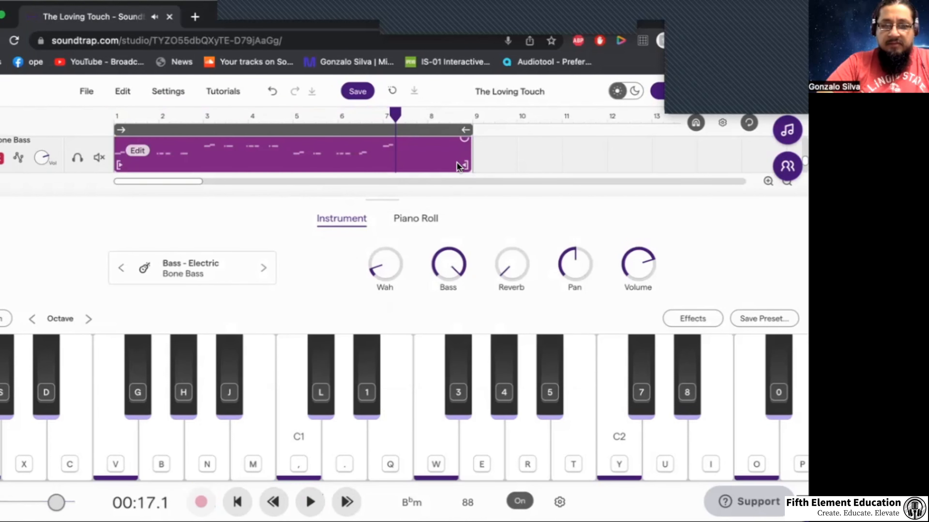
left_click_drag(462, 166, 292, 156)
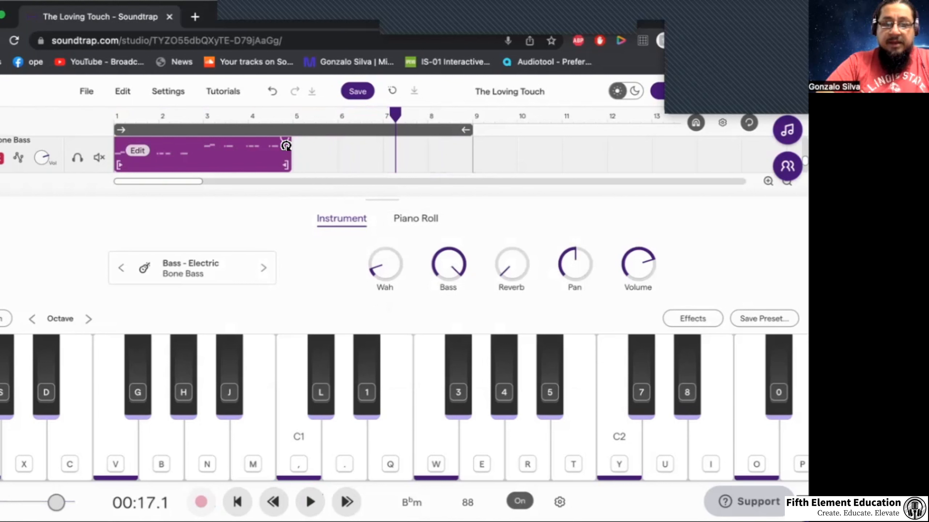
left_click_drag(382, 142, 467, 138)
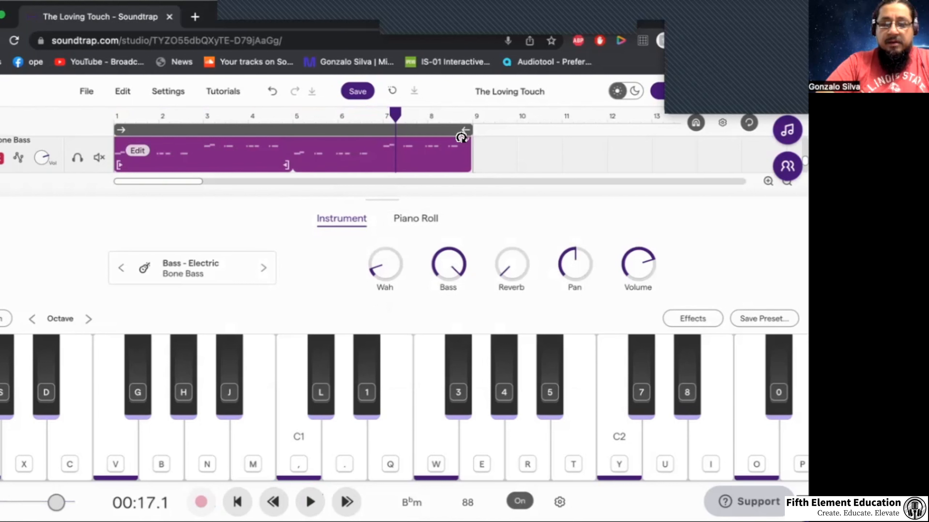
- Play the looped bass line with the other tracks and turn off the metronome
key("space")
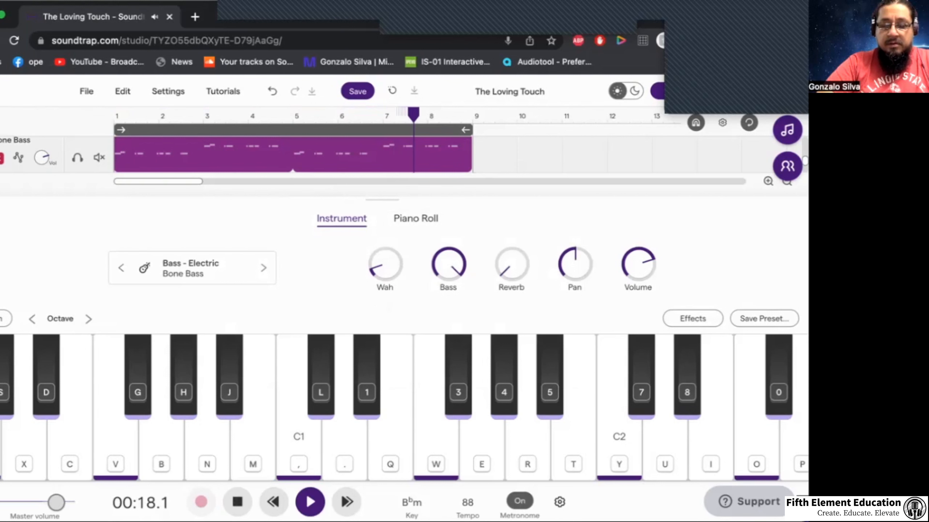
left_click(519, 501)
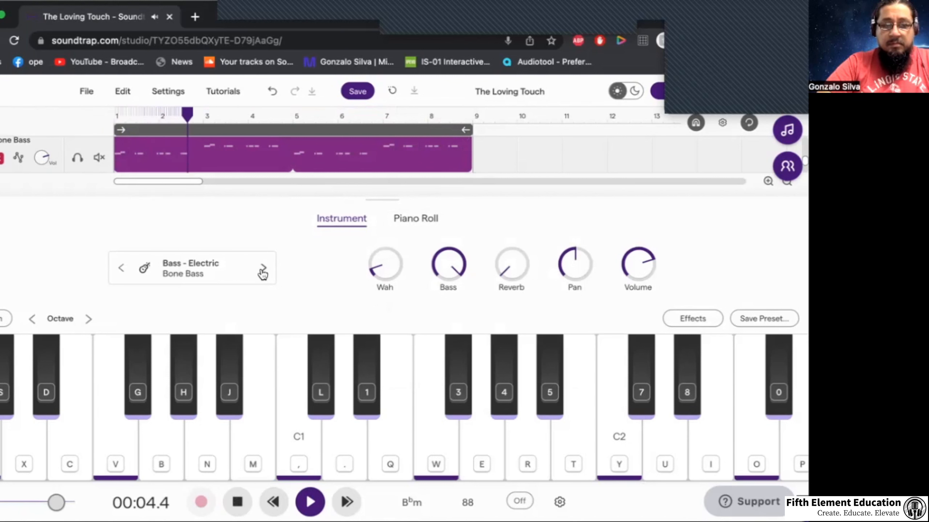
key("space")
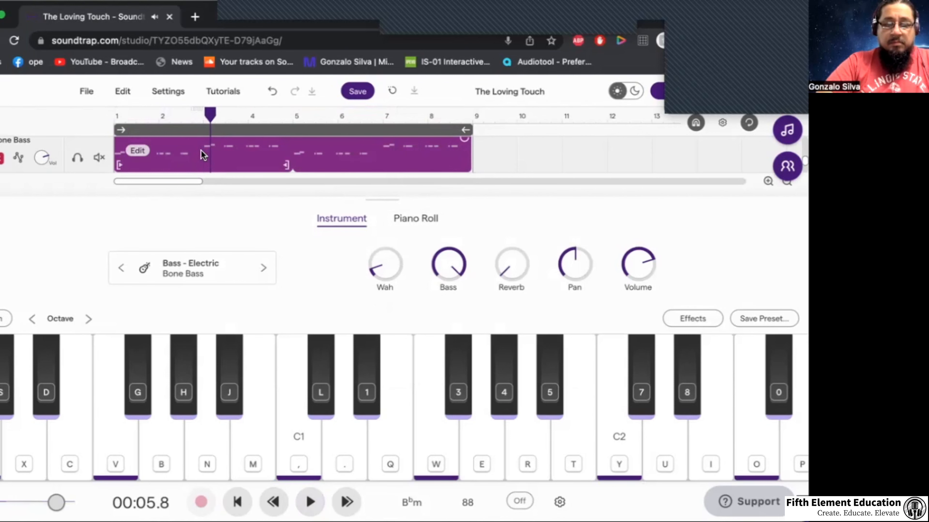
- Open the four-bar bass region in the piano roll and adjust the timing of its short notes, from around bar 2 to beat 4.3
double_click(204, 155)
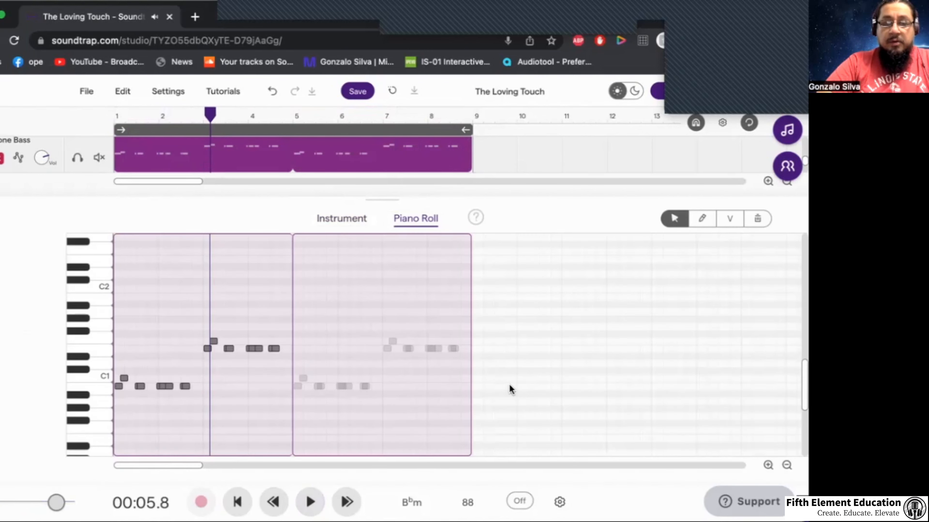
left_click(767, 465)
left_click(767, 465)
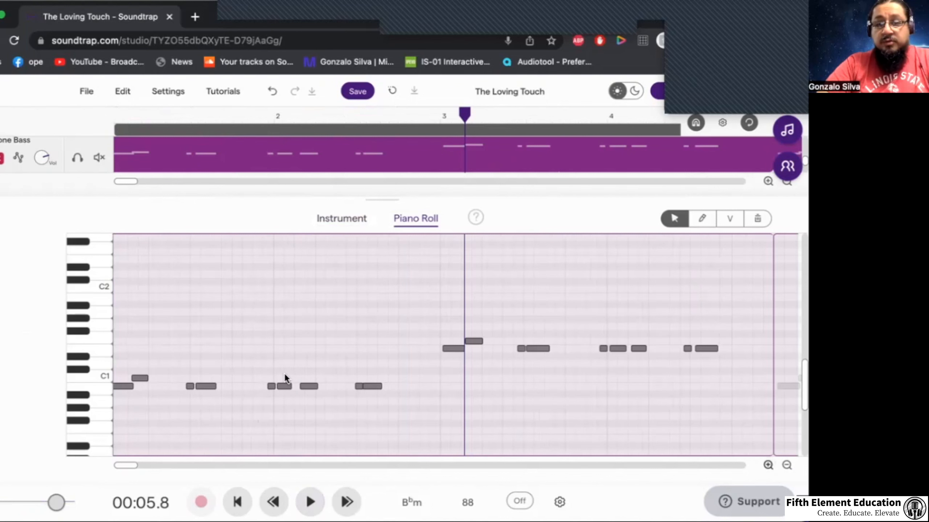
left_click_drag(270, 386, 278, 386)
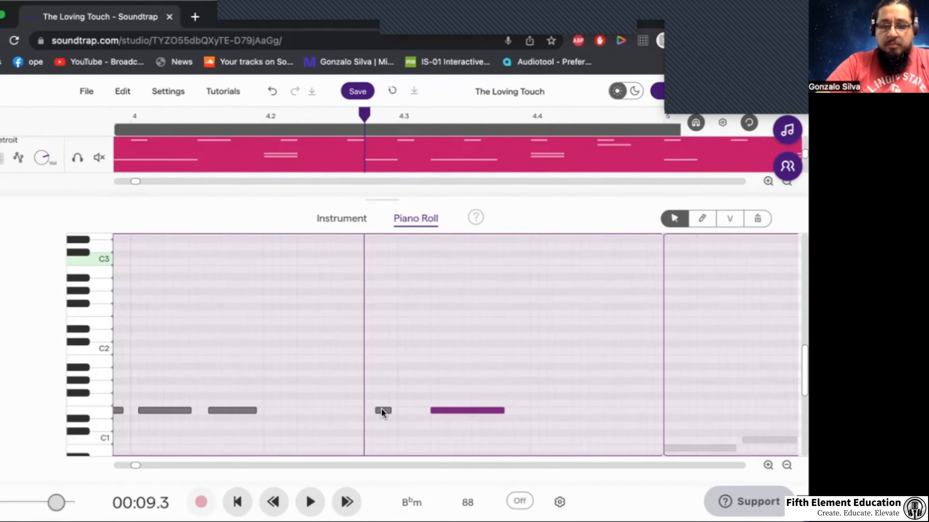
left_click_drag(379, 408, 403, 409)
- Play back the edited bass line, return to the full track view and save the song
key("space")
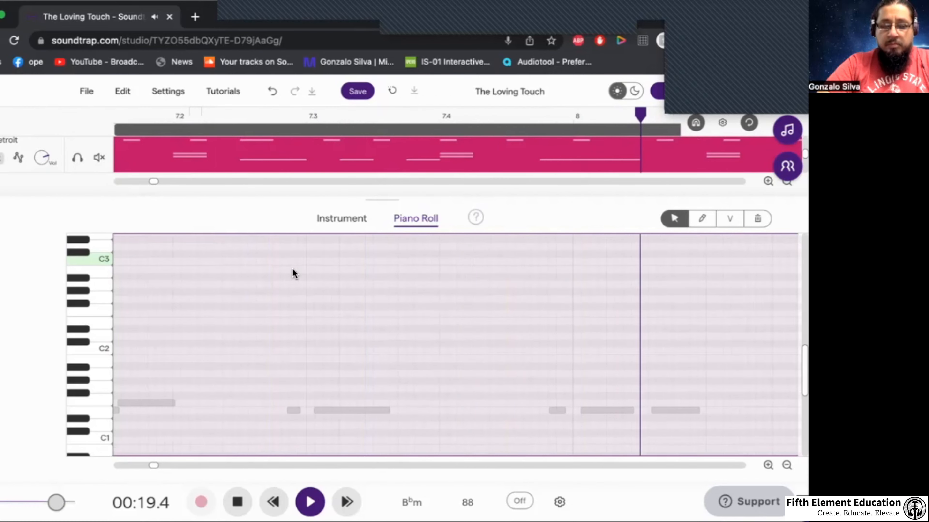
left_click(1, 218)
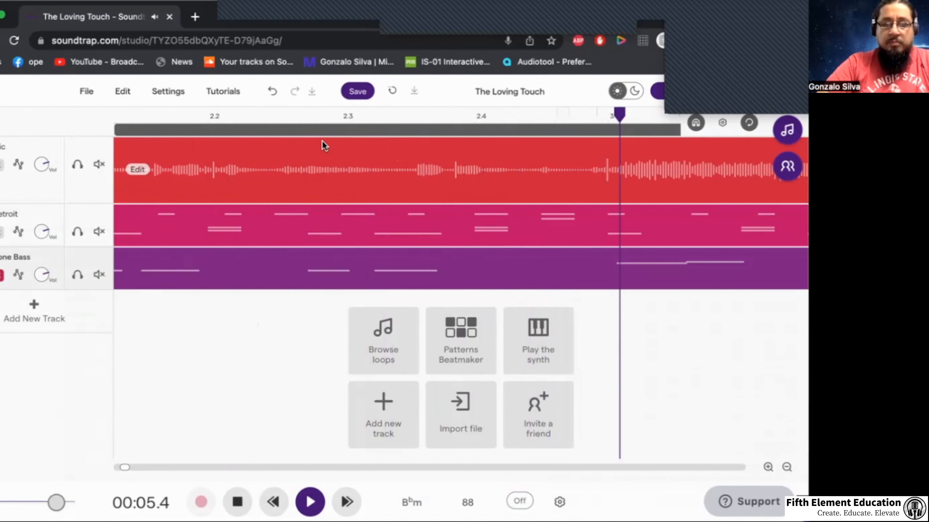
left_click(362, 92)
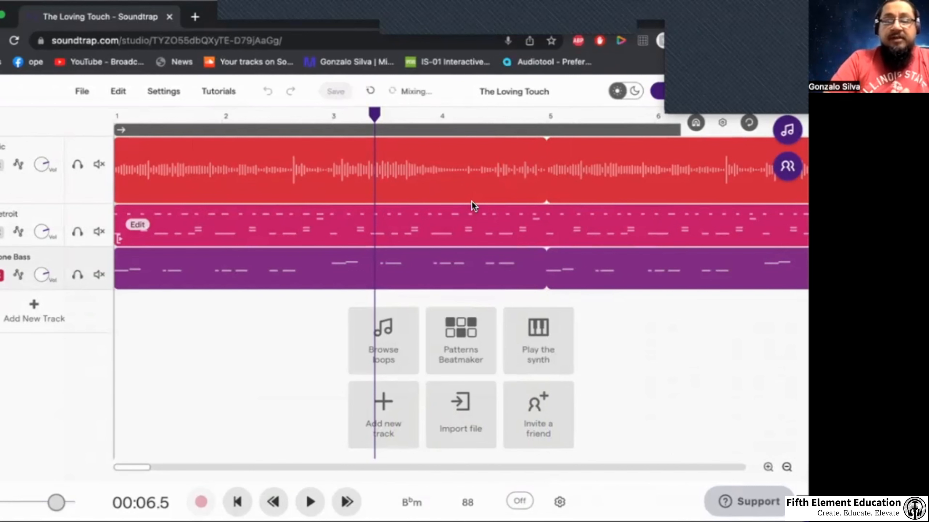
- Add the Synth MIDI loop Beanie - Moses Synth Loop 1 as a new track and change its instrument to Multi Detune Saw
left_click(787, 130)
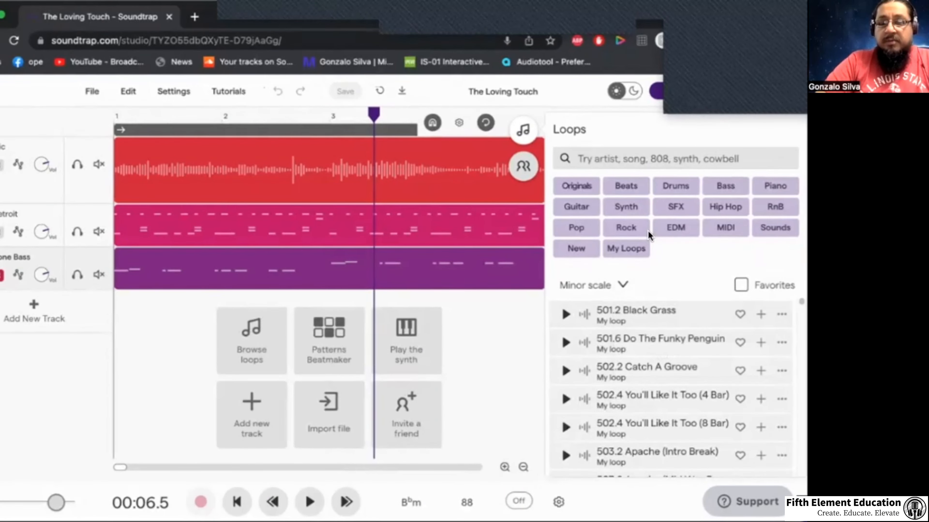
left_click(625, 207)
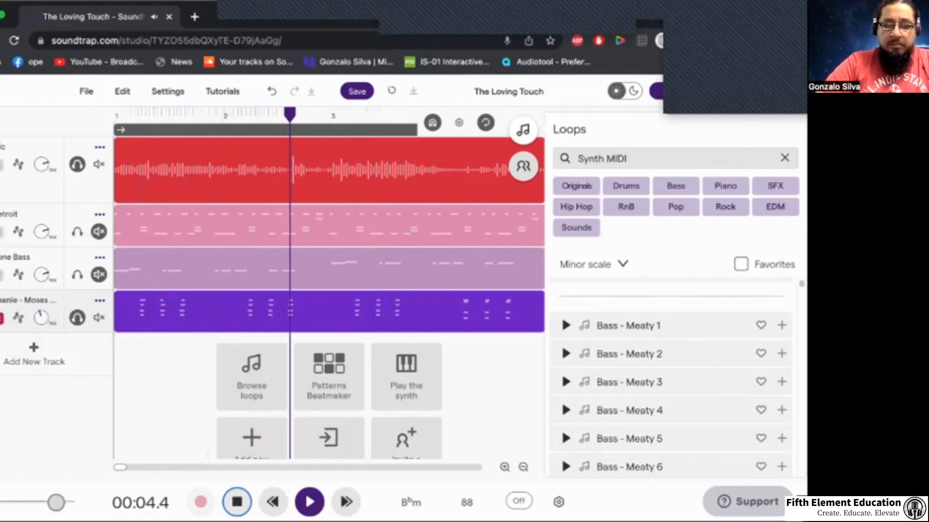
double_click(230, 321)
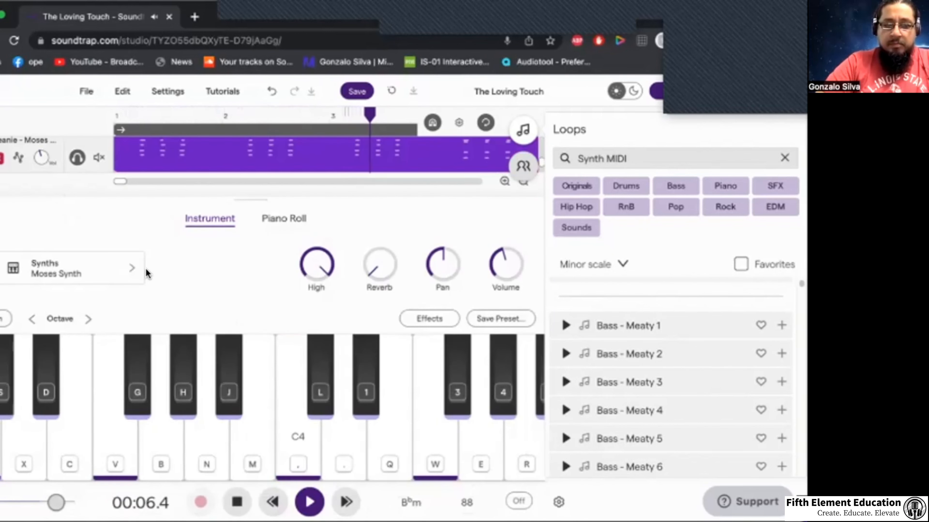
left_click(126, 270)
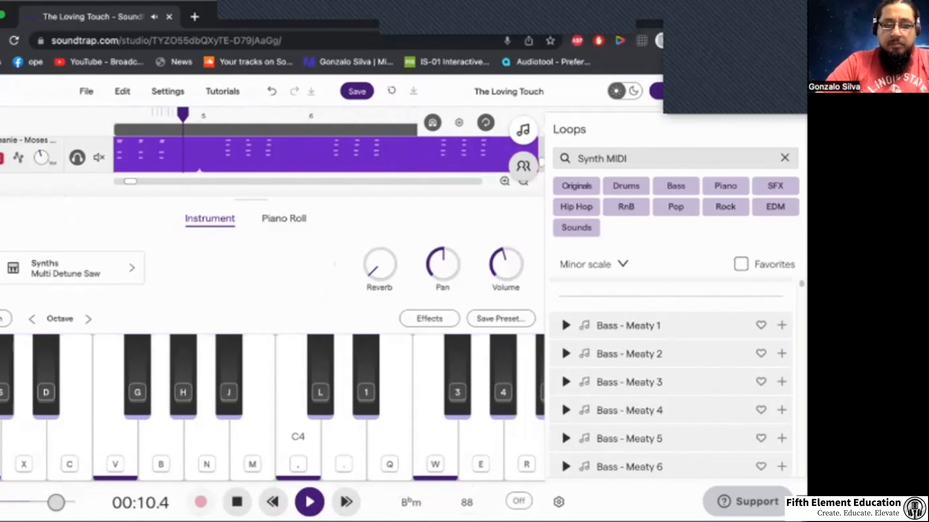
left_click(1, 218)
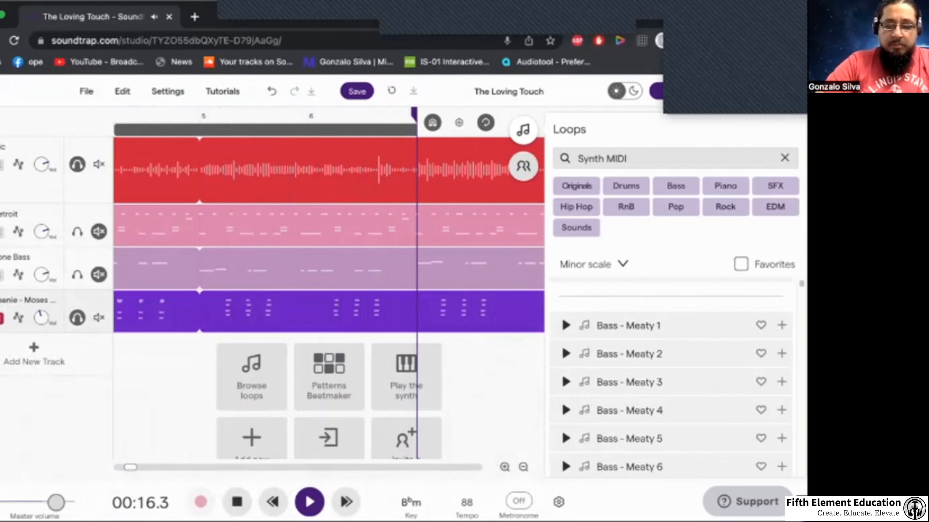
- Look over the available song keys while the synth loop plays, keep the current key and stop playback
left_click(411, 504)
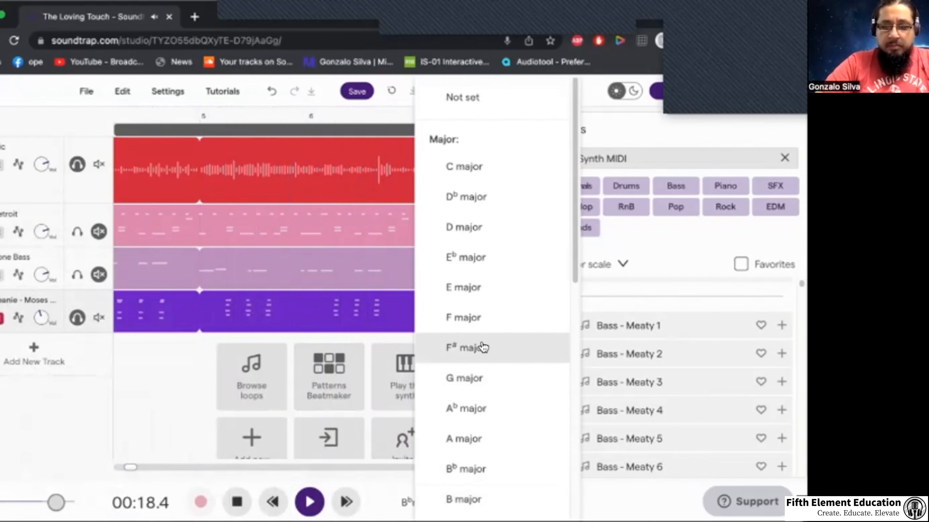
left_click(197, 318)
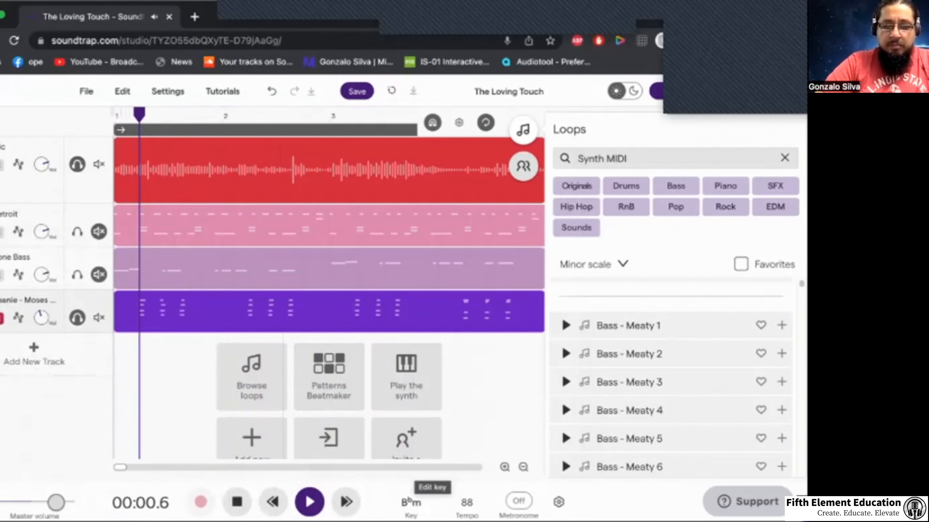
key("space")
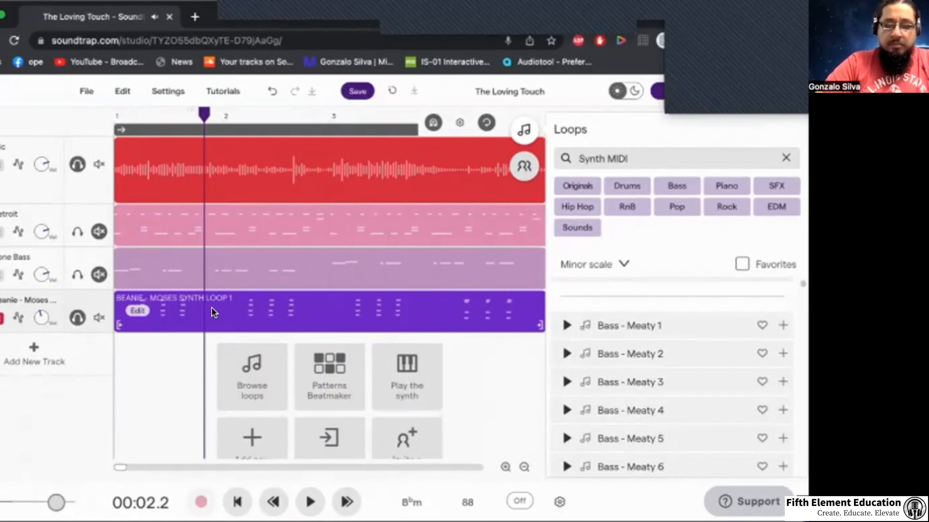
- Open the synth loop in the piano roll and transpose its first group of chord notes in bar 1 up one semitone
double_click(213, 309)
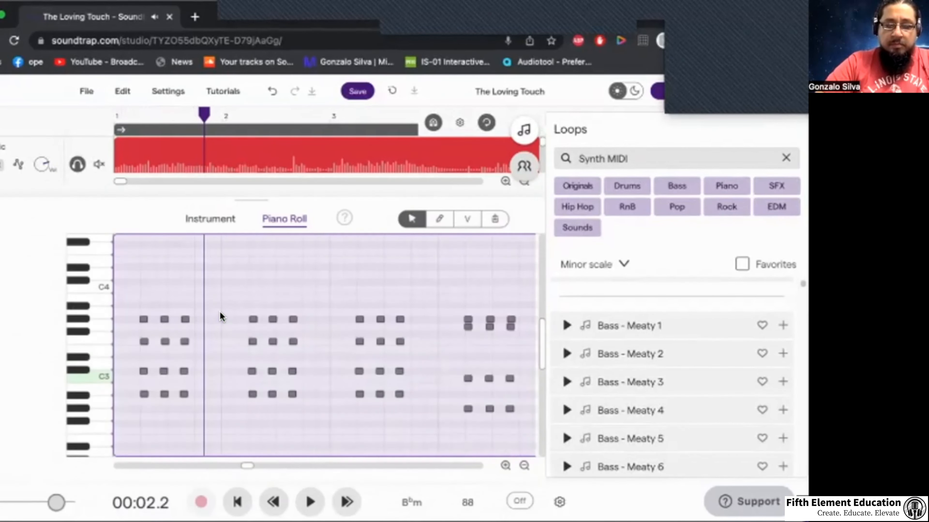
left_click_drag(199, 412, 128, 300)
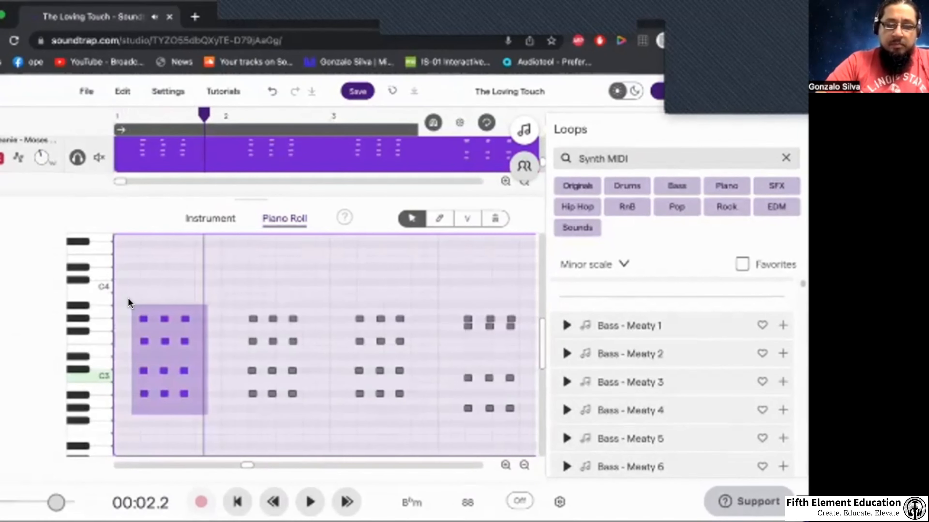
mouse_move(143, 373)
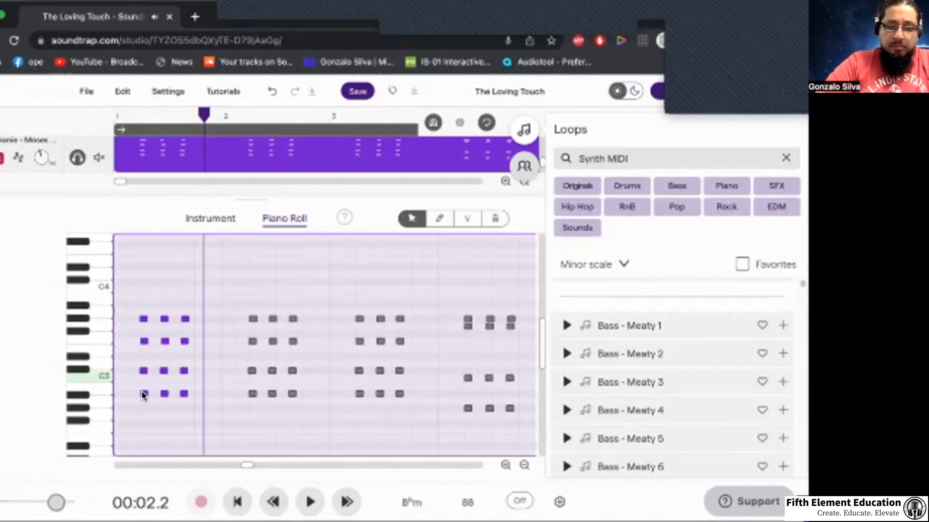
mouse_move(143, 395)
key("Up")
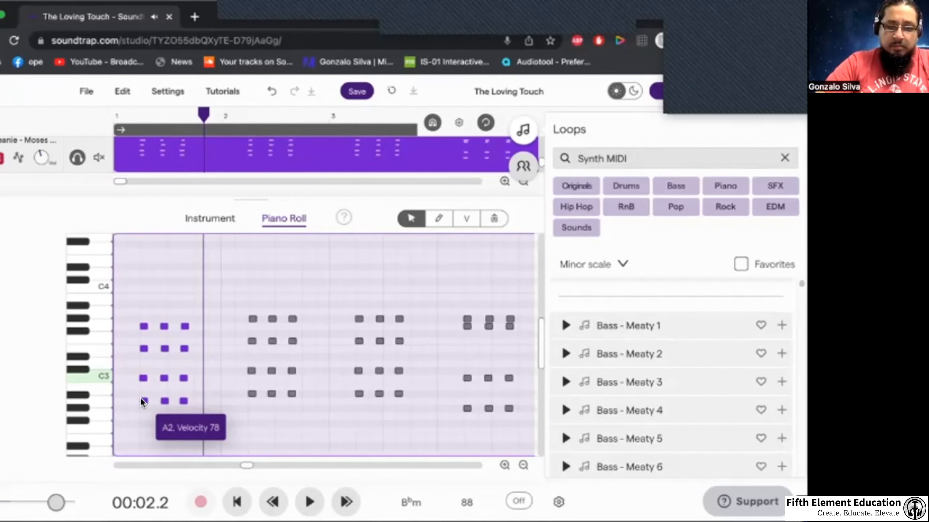
key("Down")
key("Up")
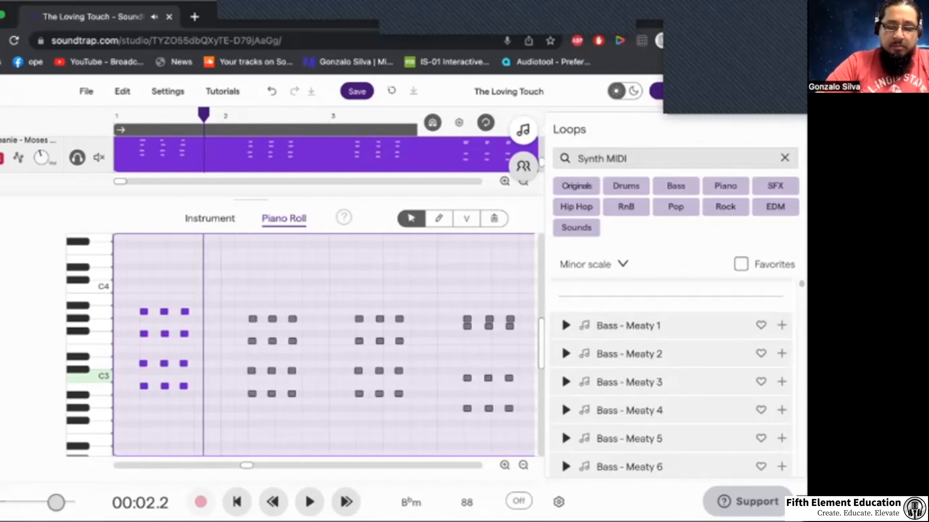
- Play back the synth chords, move the selected bar 1 group back down one semitone and listen from the start again
left_click(234, 504)
key("space")
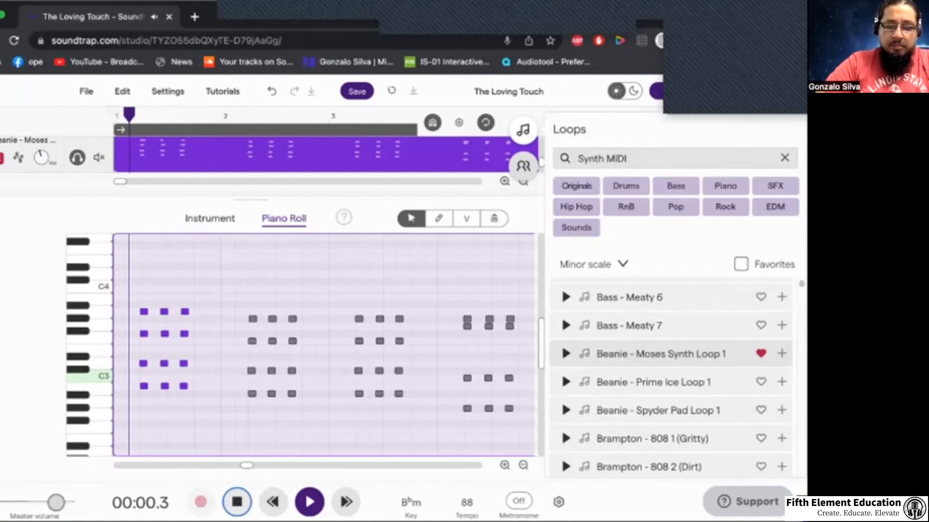
key("space")
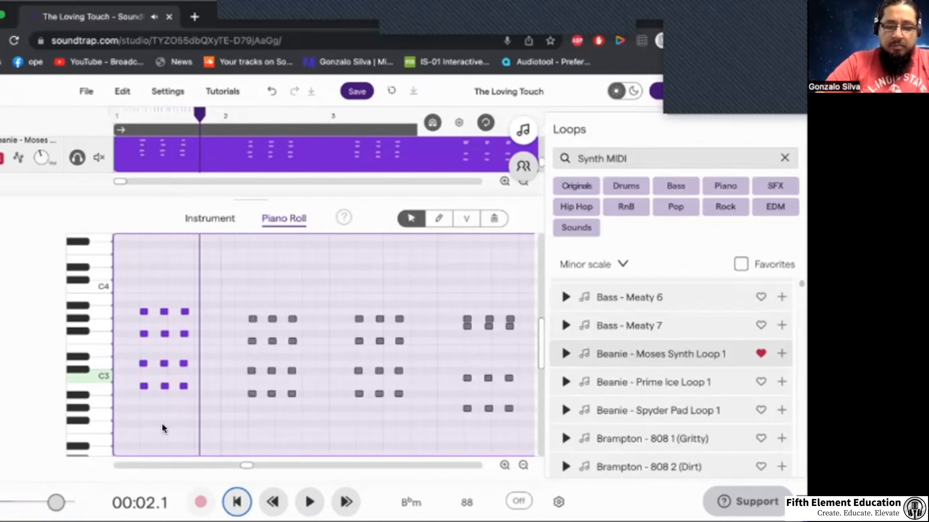
key("Down")
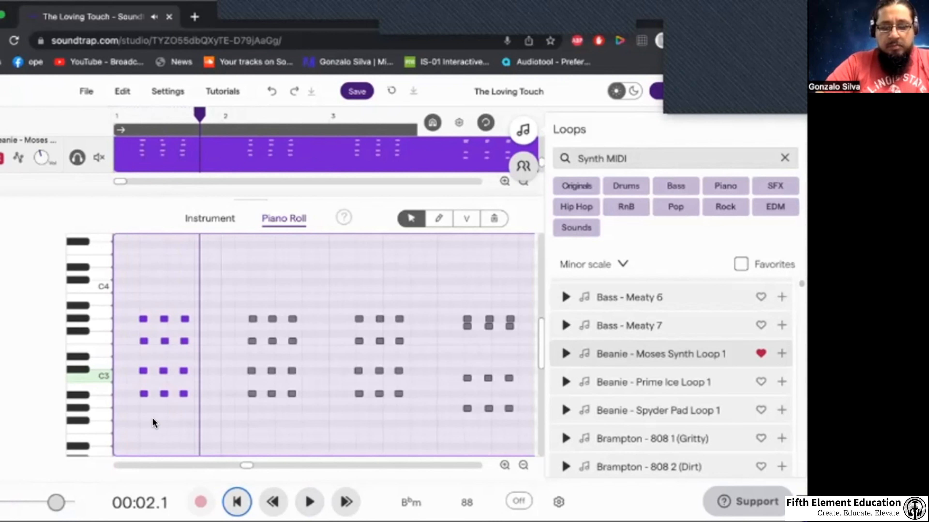
left_click(236, 498)
key("space")
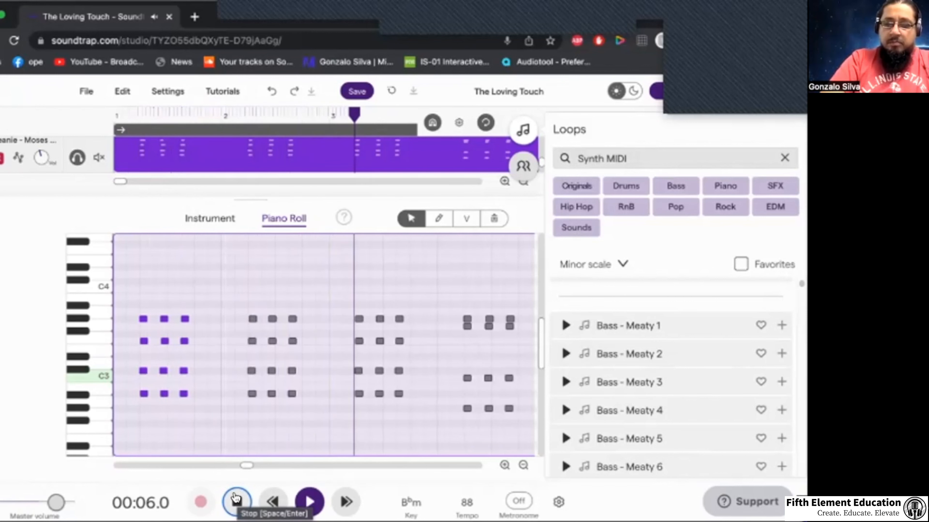
left_click(236, 498)
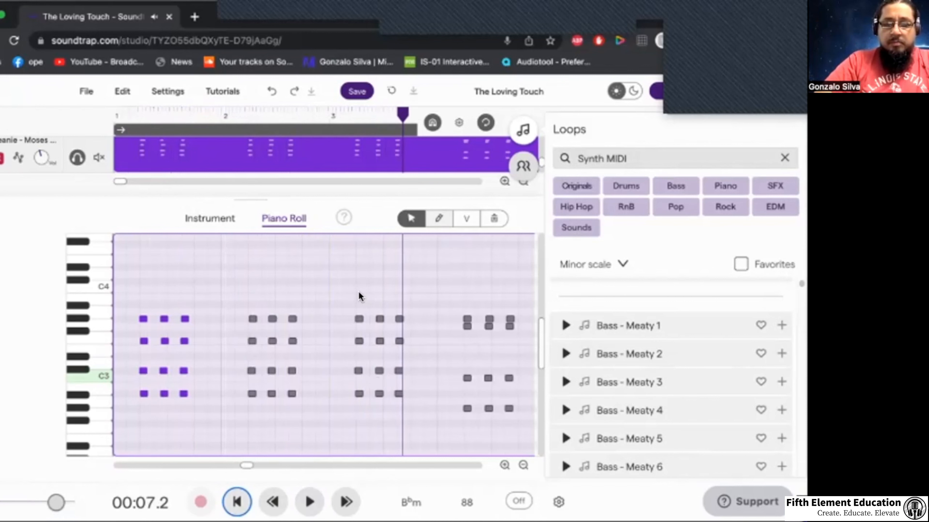
- Leave the piano roll, clear the solo state of all tracks and play the full mix
left_click_drag(350, 278, 420, 421)
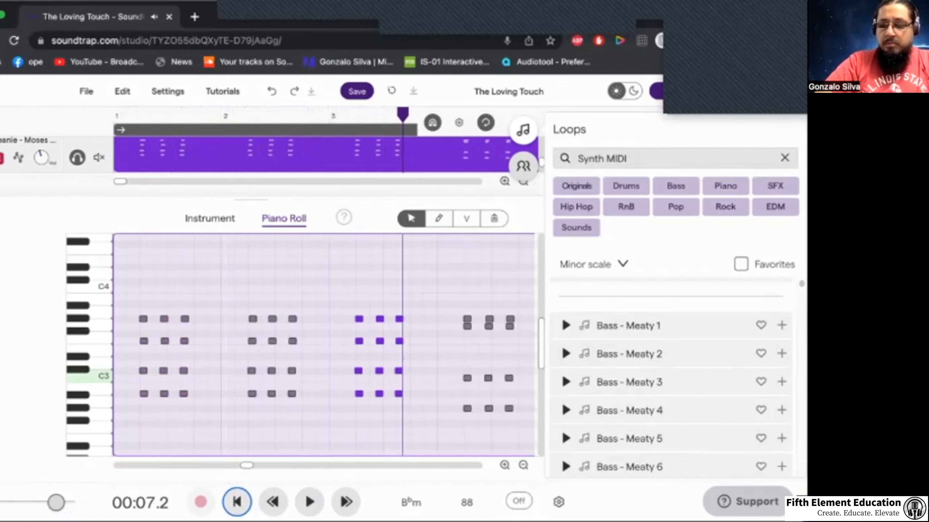
left_click(251, 200)
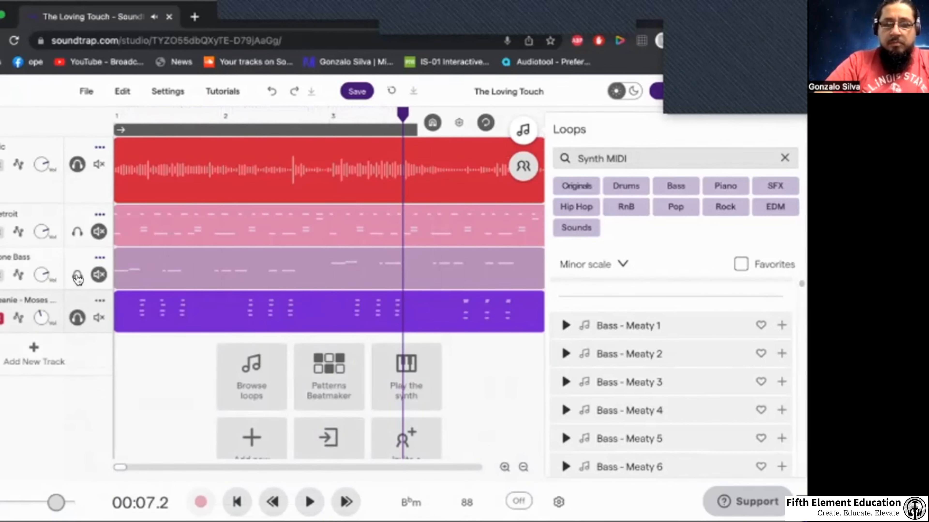
left_click(77, 278)
left_click(78, 319)
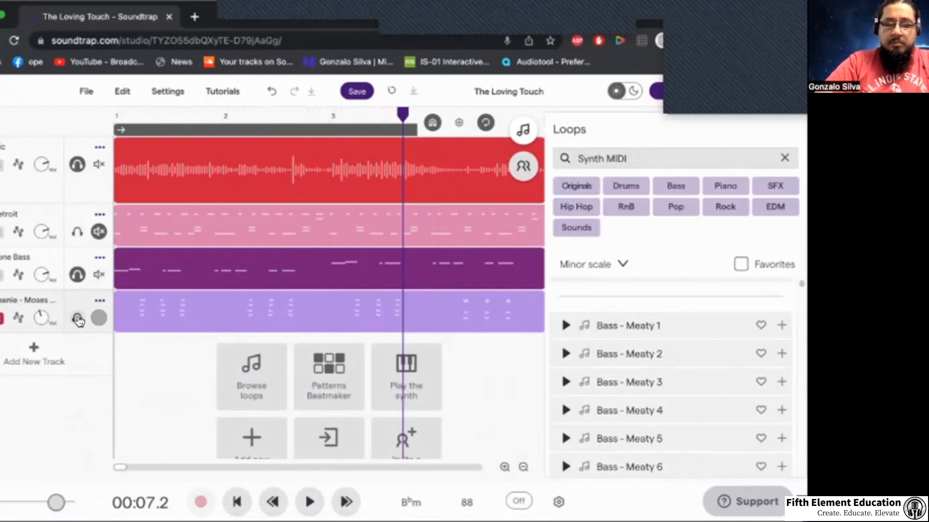
left_click(77, 279)
left_click(76, 165)
key("space")
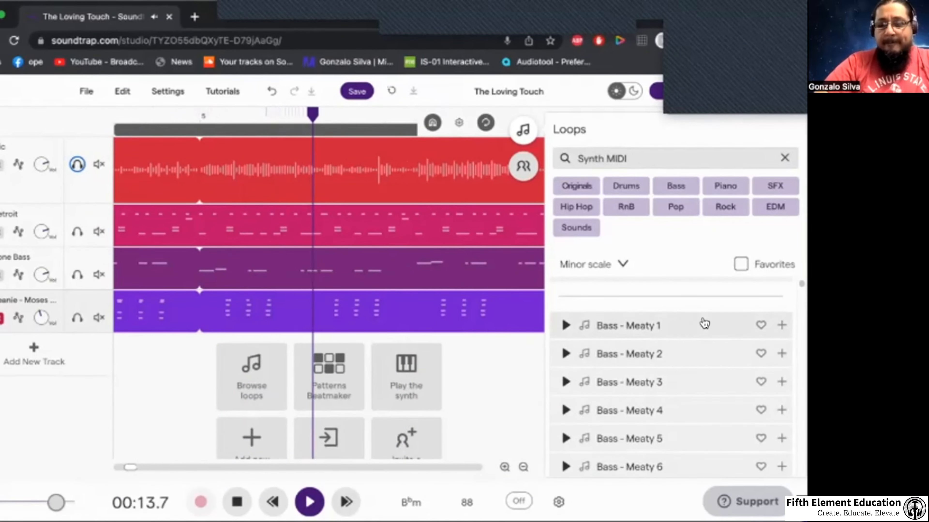
- Preview the loops Beanie - Prime Ice Loop 1 and Beanie - Spyder Pad Loop 1 in the loop library
scroll(614, 390, "up", 5)
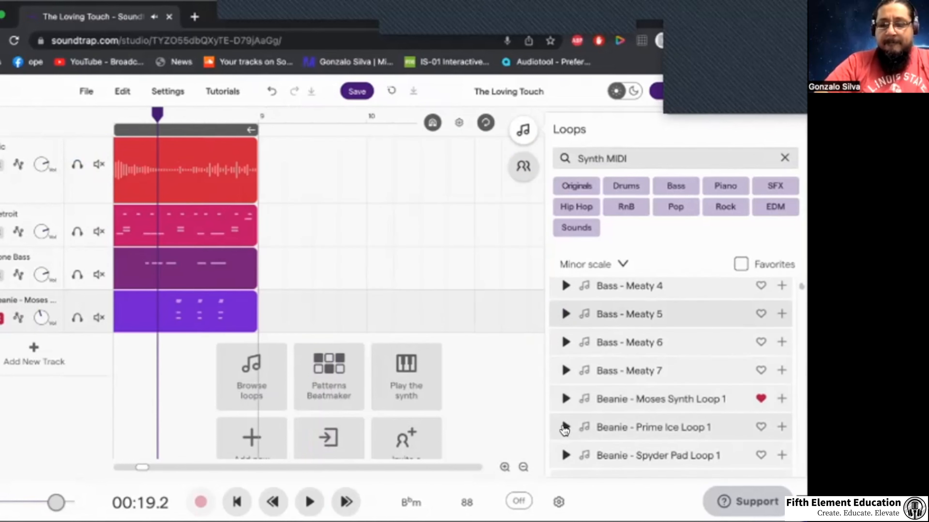
left_click(564, 428)
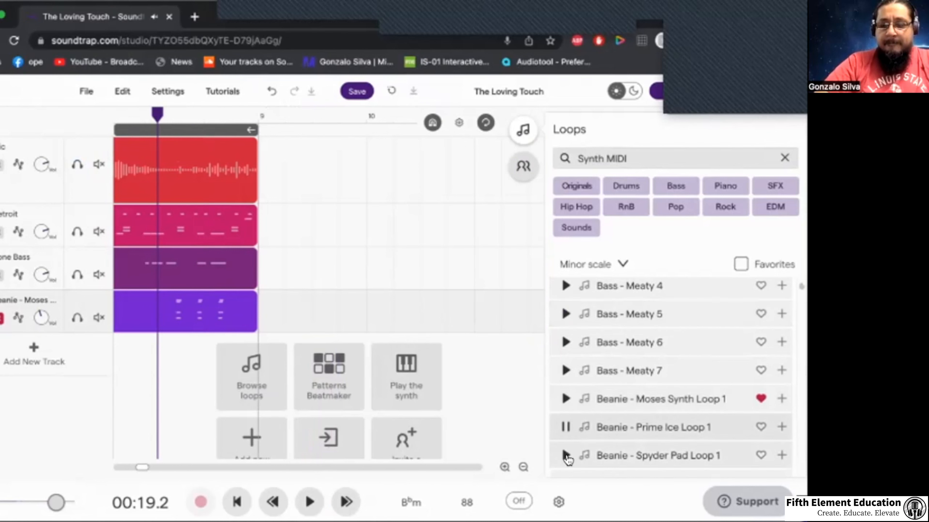
left_click(565, 456)
scroll(571, 420, "down", 3)
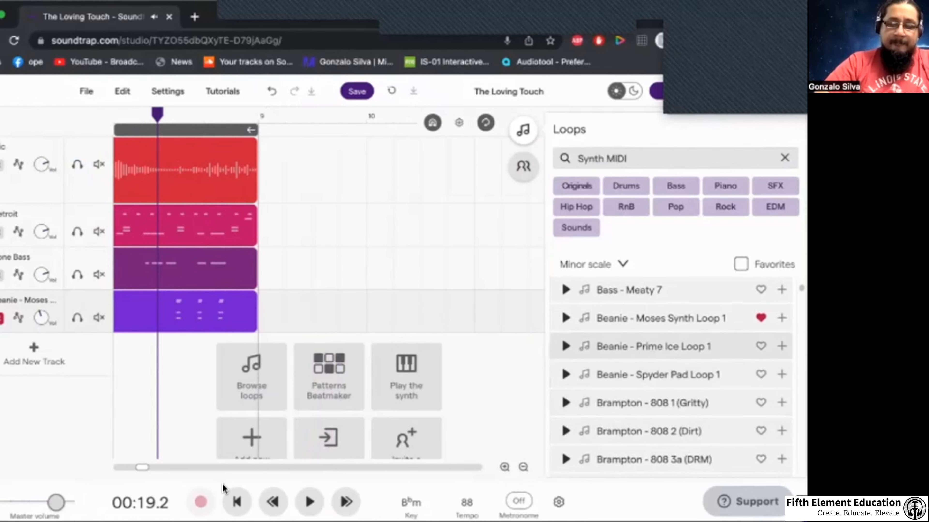
- Play the song from the start with the trial Beanie - Prime Ice Loop 1 track, delete that track and stop playback
left_click(235, 502)
key("space")
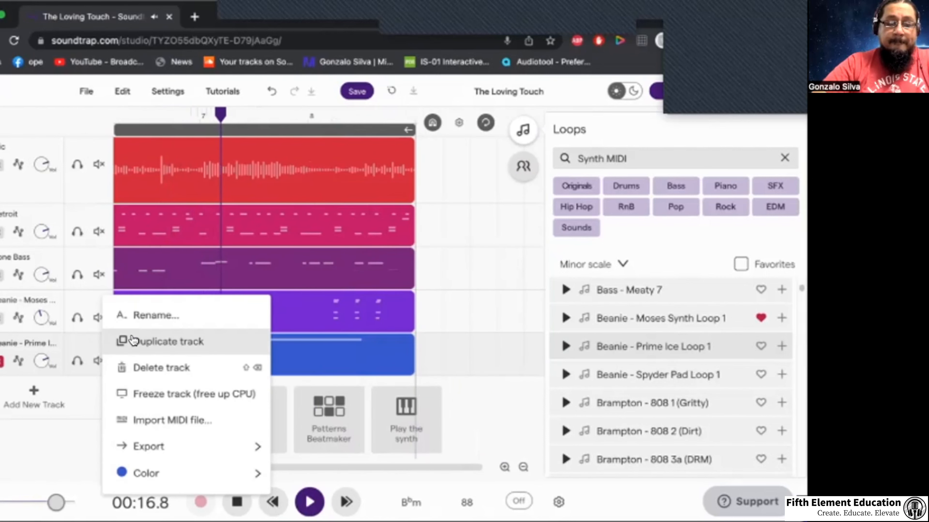
left_click(168, 366)
scroll(639, 324, "down", 2)
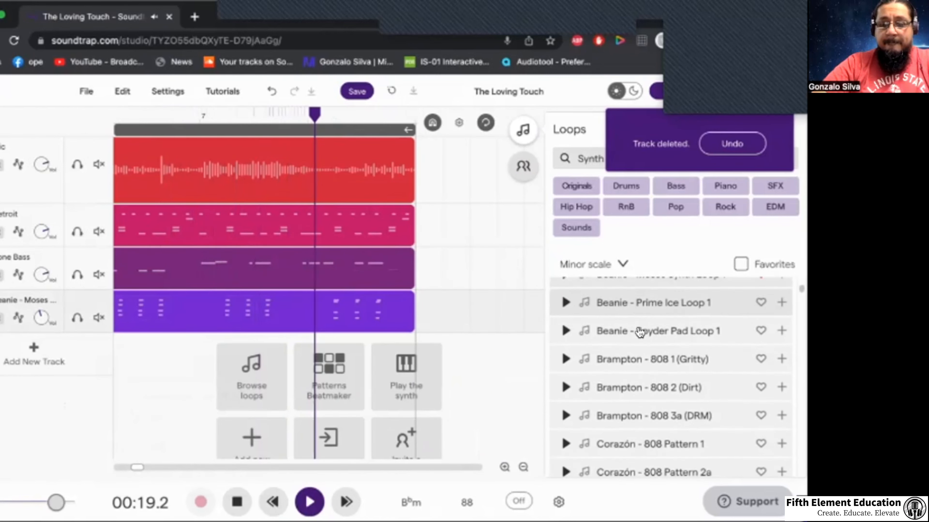
scroll(639, 325, "up", 4)
key("space")
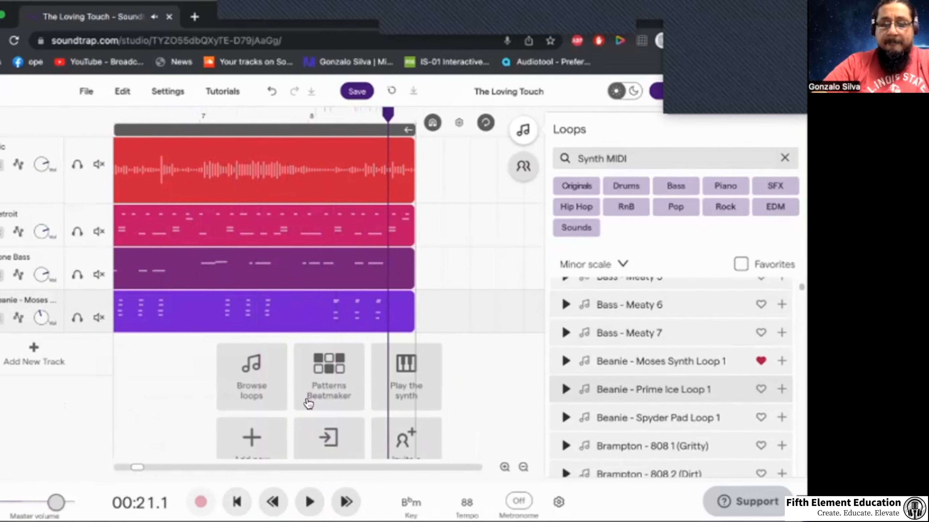
- Filter the loop library to Guitar MIDI Hip Hop, mark Electric Guitar - Lock 1 as a favorite and add it as a new track
left_click(782, 158)
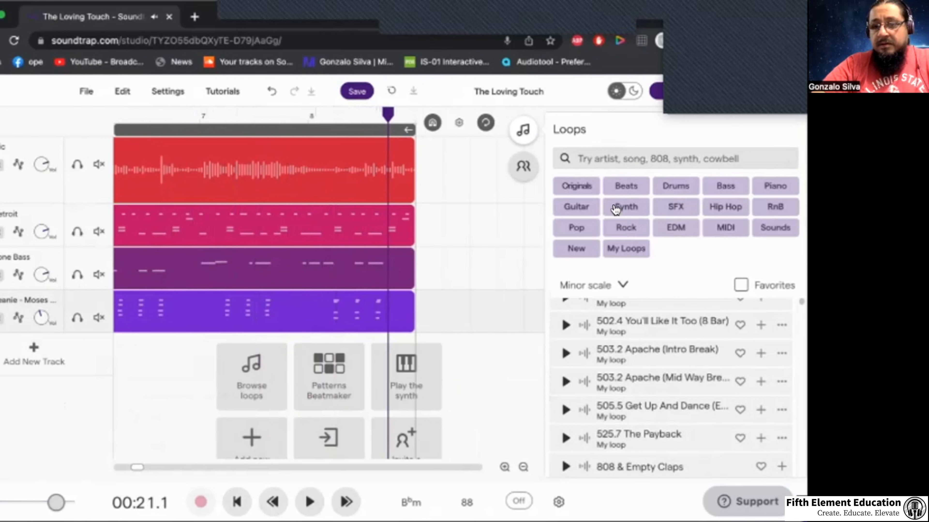
left_click(573, 209)
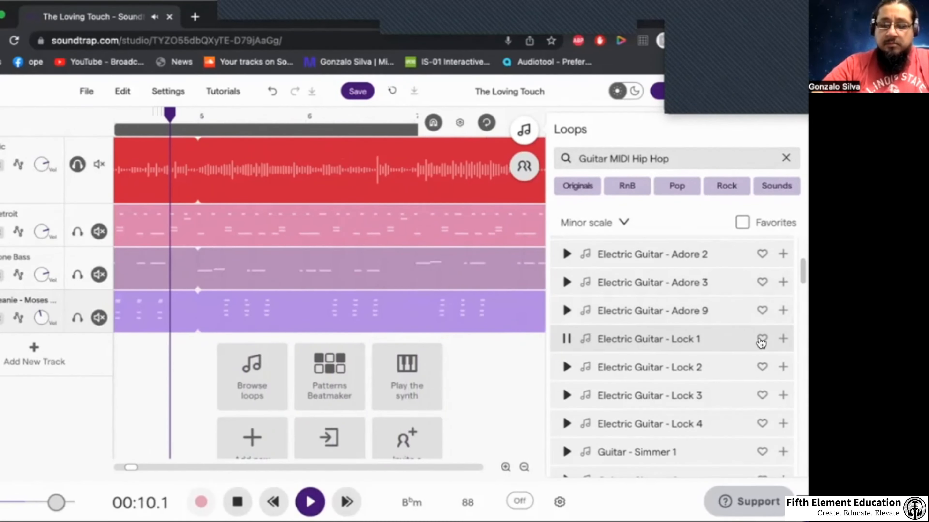
left_click(761, 341)
left_click_drag(667, 343, 158, 384)
- Solo only the synth and electric guitar tracks and change the synth track's instrument to Pray For Red
left_click(77, 317)
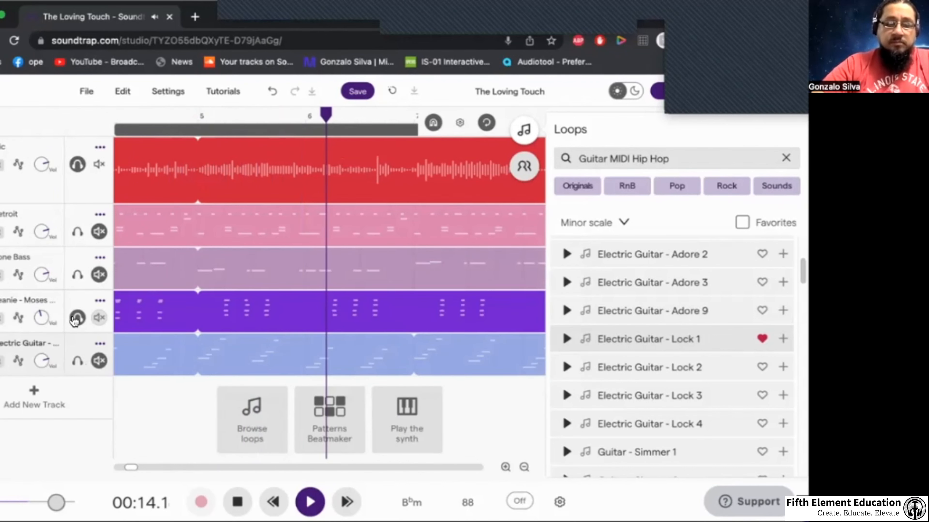
left_click(78, 362)
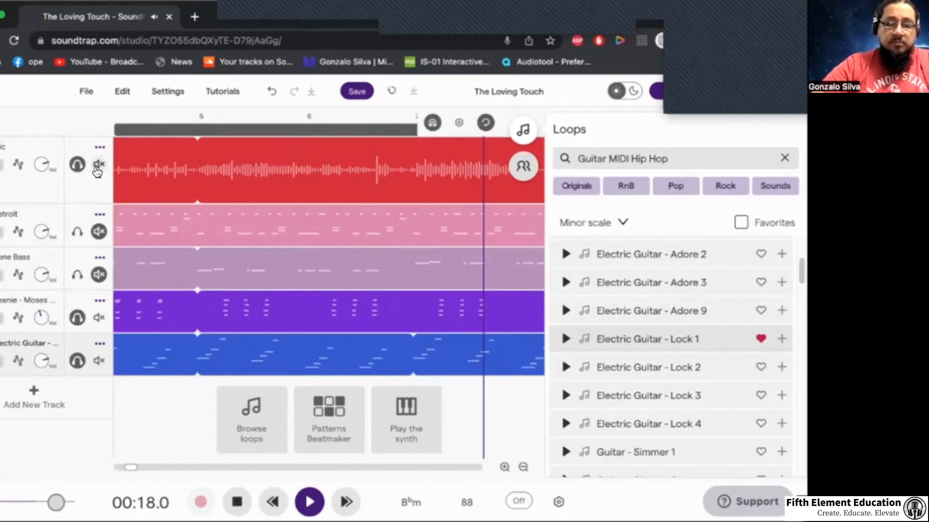
left_click(86, 166)
left_click(27, 310)
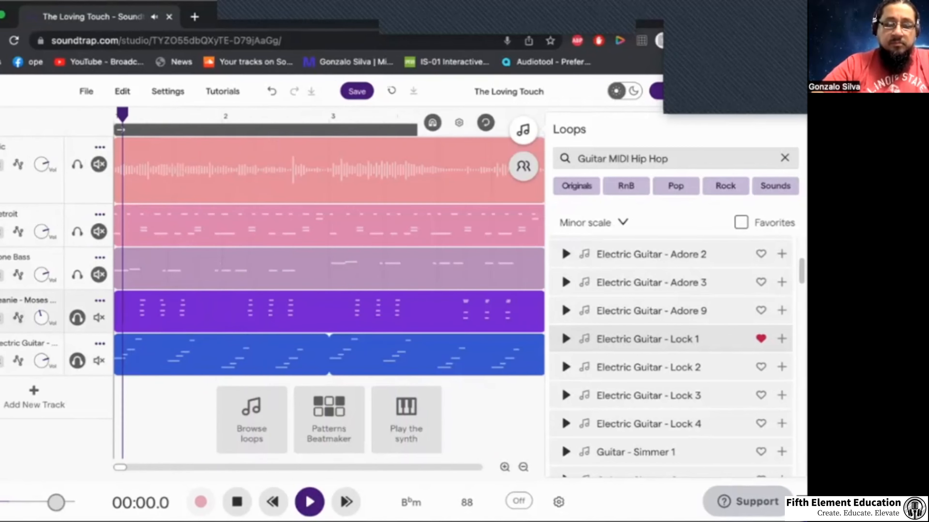
double_click(243, 323)
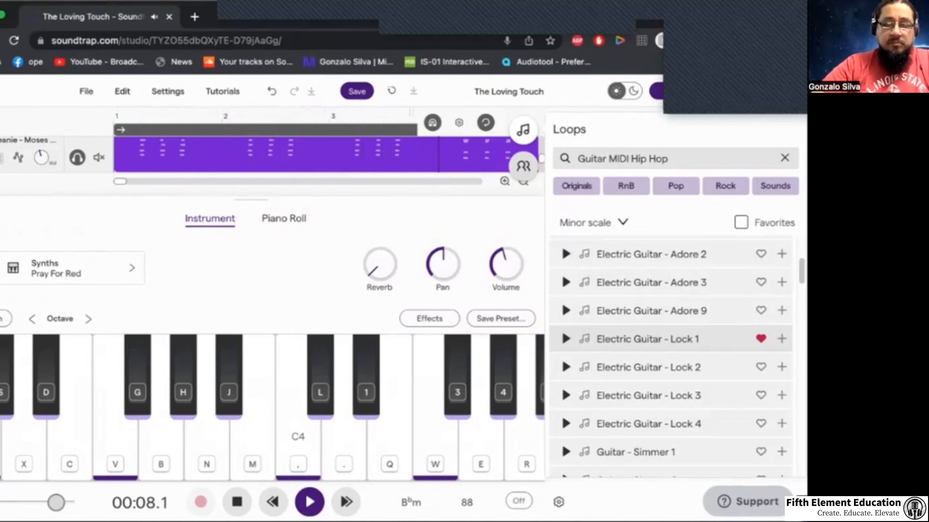
left_click(1, 219)
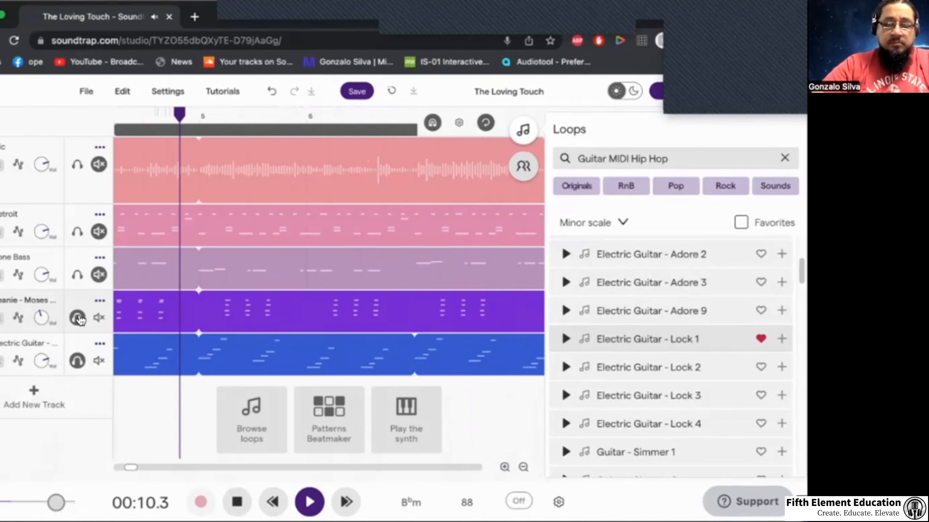
- Bring every track back into the mix, stop playback, hide the loop library and save the song
left_click(76, 275)
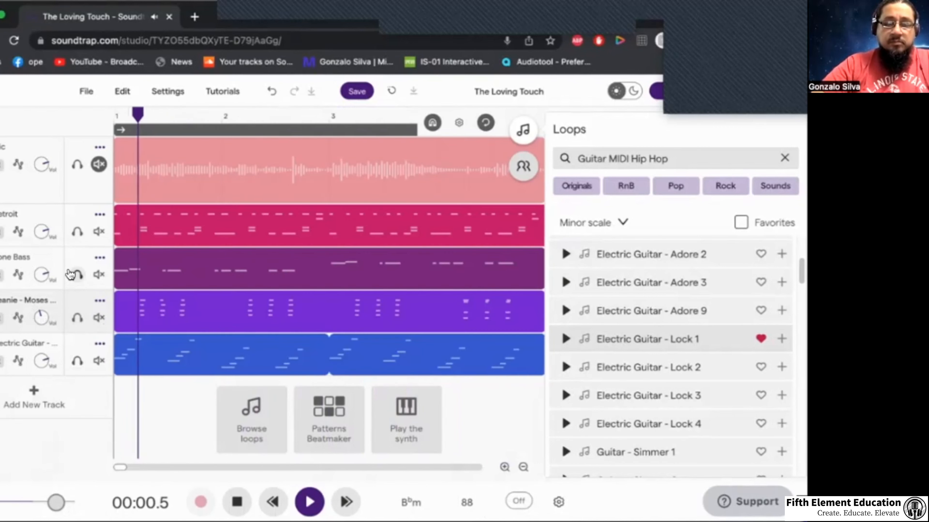
left_click(98, 164)
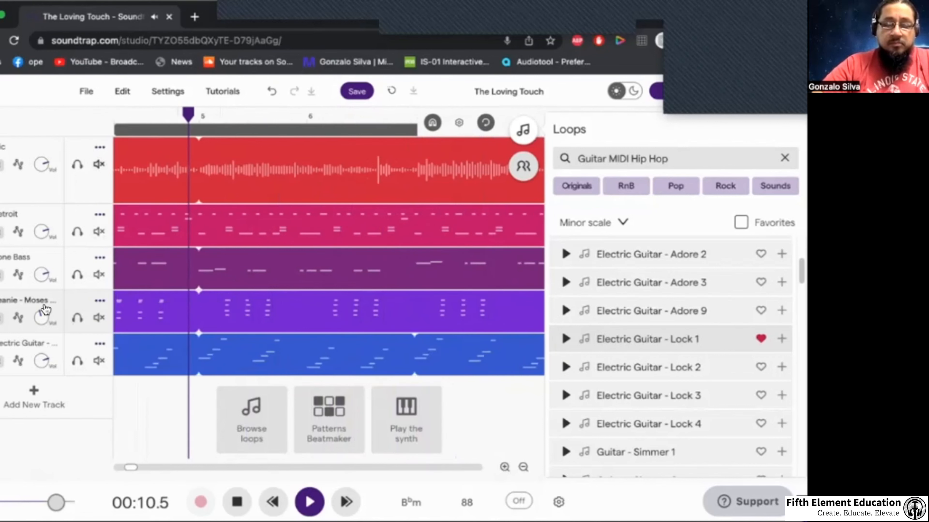
left_click(99, 361)
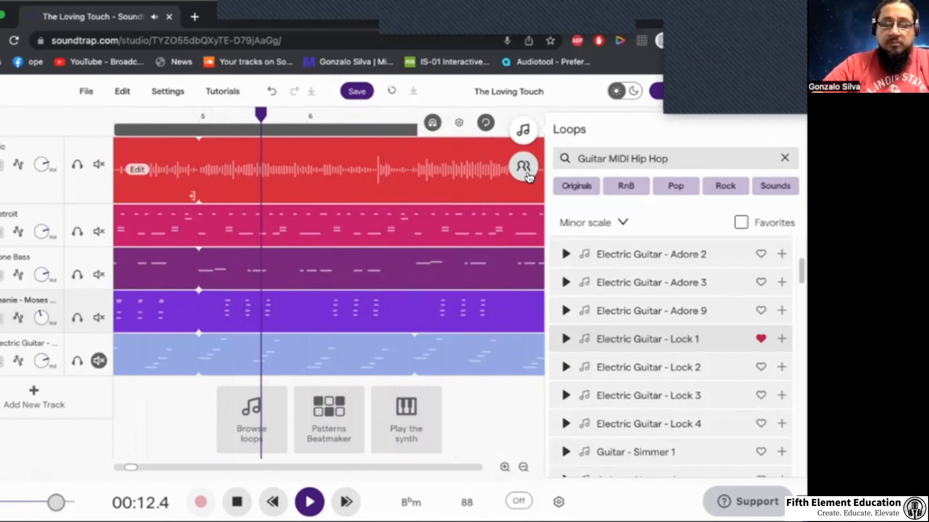
key("space")
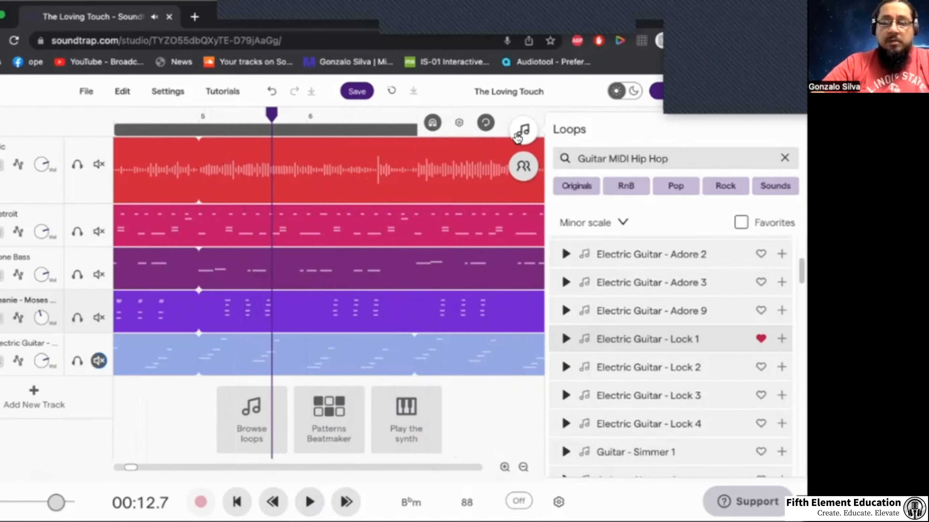
left_click(523, 130)
key("ctrl+z")
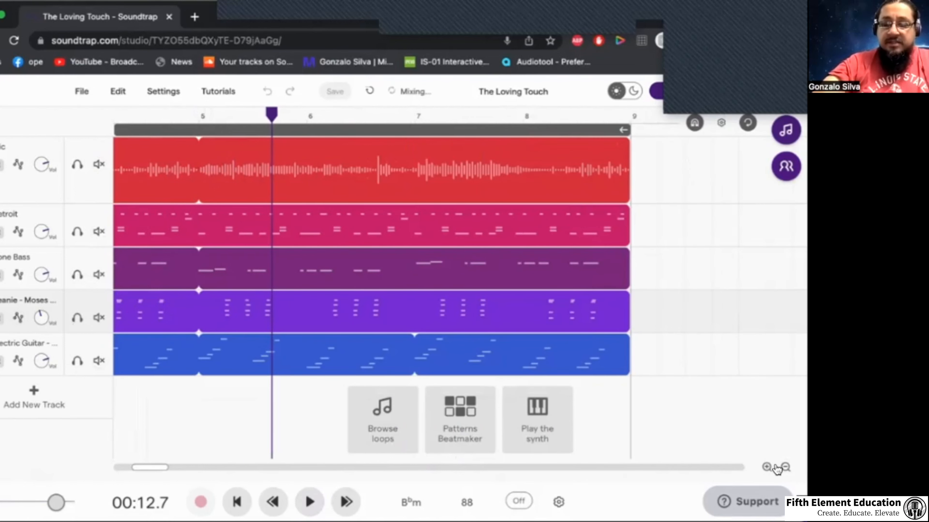
- Turn off cycle playback and extend the looped audio region on the first track to about the end of bar 60
left_click(782, 468)
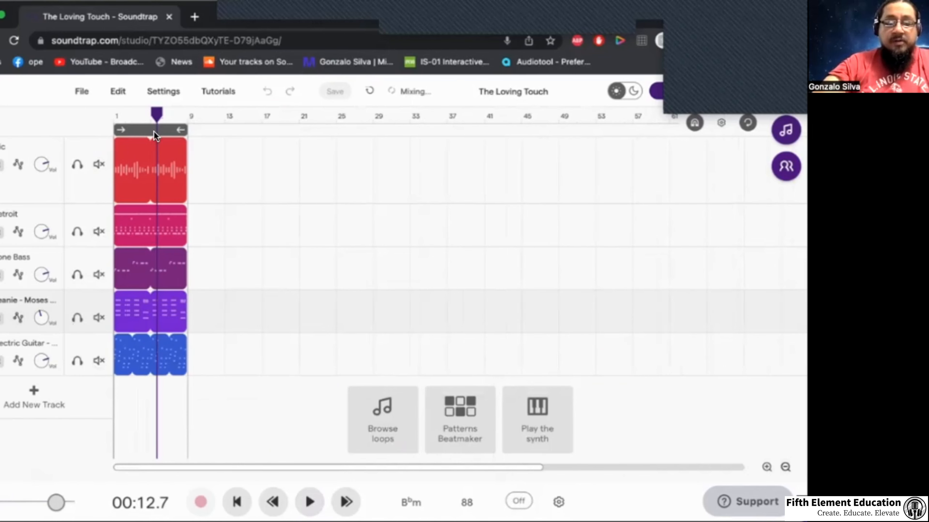
mouse_move(162, 175)
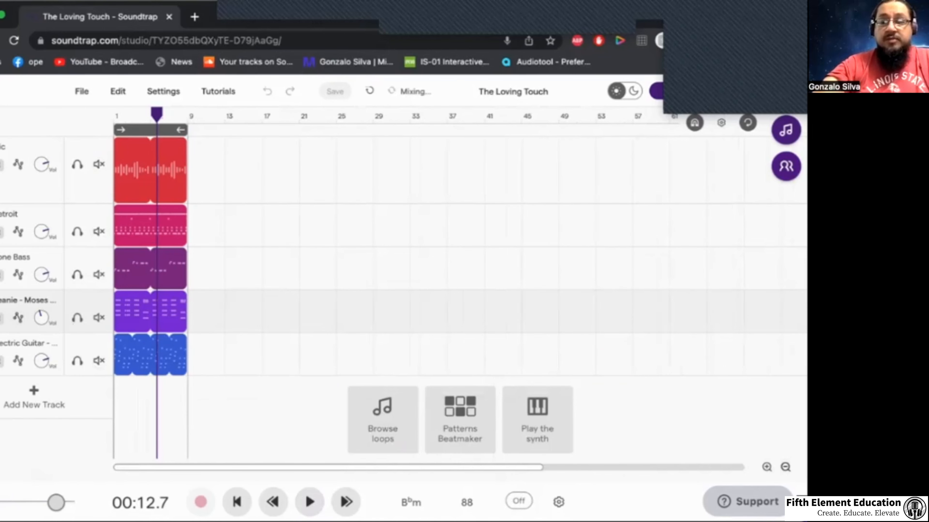
left_click(750, 127)
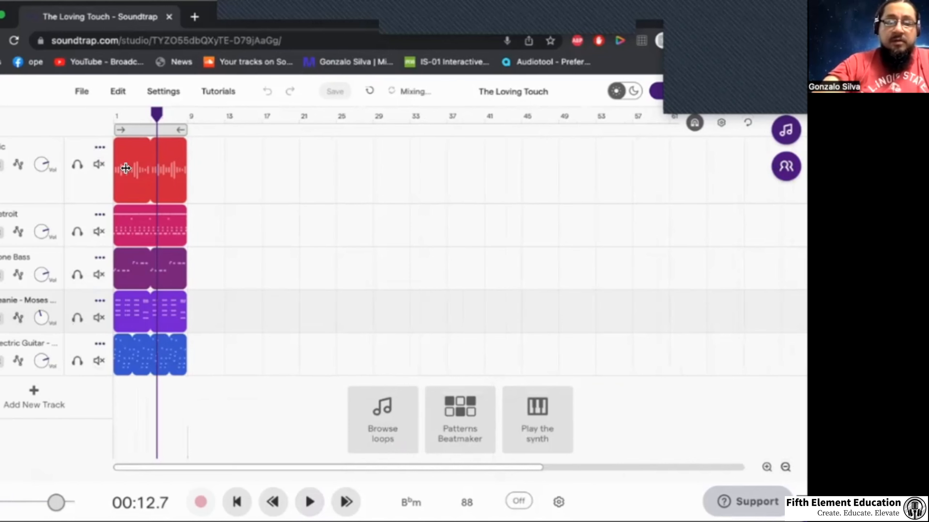
mouse_move(156, 178)
left_mouse_down()
mouse_move(191, 178)
mouse_move(157, 178)
left_mouse_up()
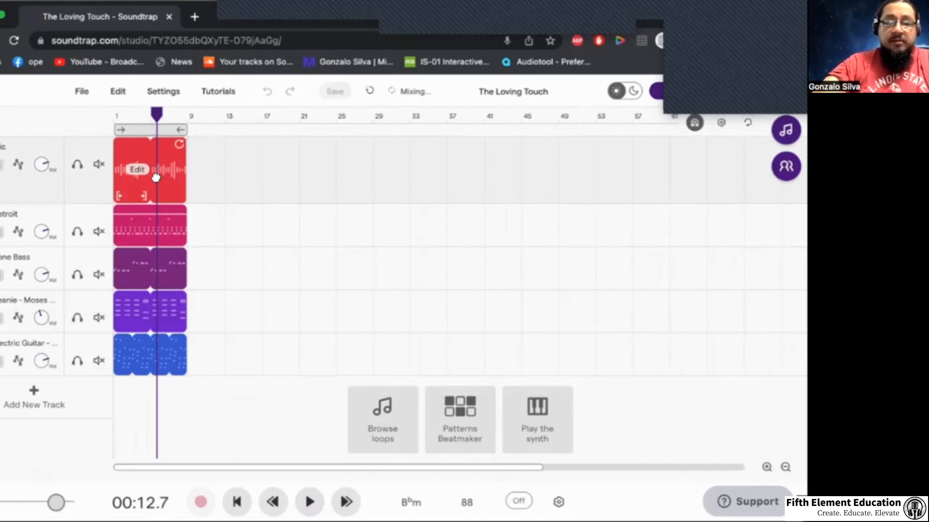
left_click_drag(187, 144, 665, 160)
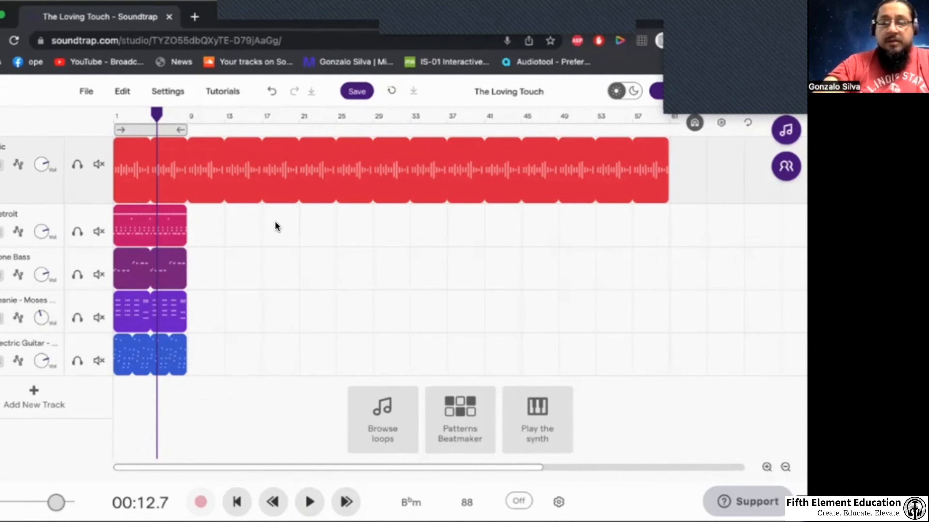
- Stagger the entries by moving the Detroit drum region to bar 9, the bass region to bar 17 and the electric guitar region to bar 33
mouse_move(142, 224)
left_click_drag(164, 234, 248, 235)
mouse_move(166, 277)
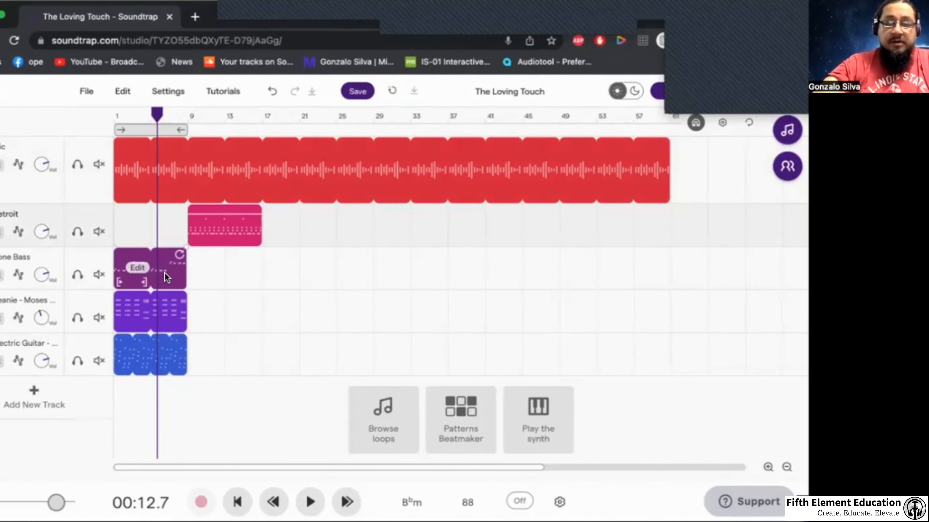
left_click_drag(167, 277, 315, 266)
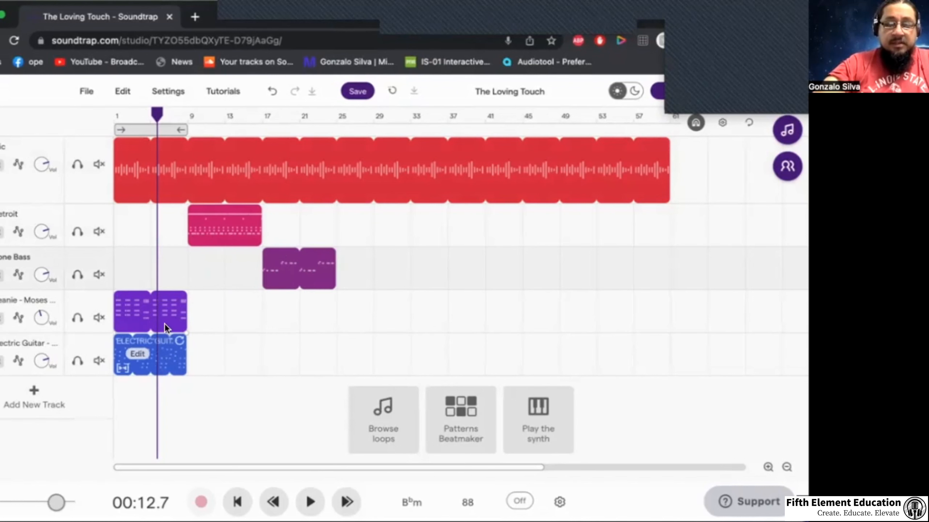
left_click_drag(164, 356, 469, 340)
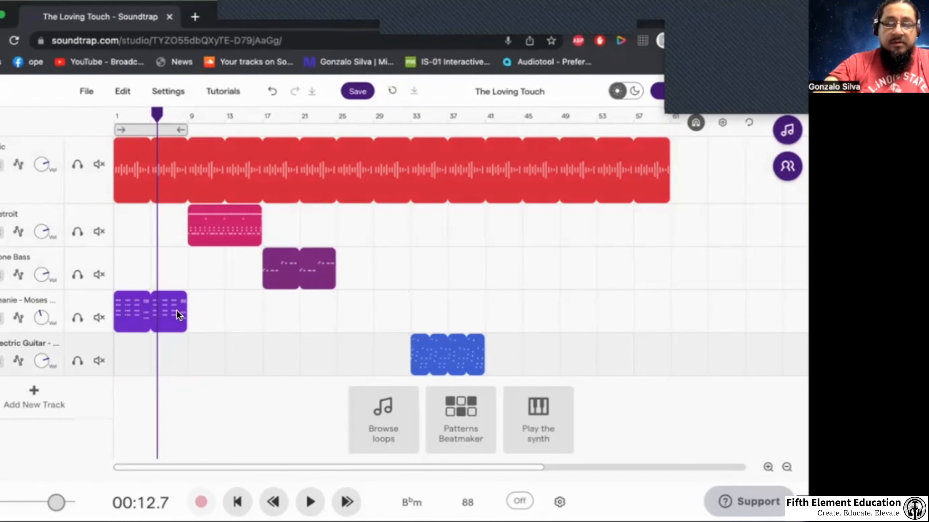
- Loop the synth region to the end of bar 16 and the Detroit drum region to the end of bar 52, and start playback
left_click_drag(179, 296, 253, 295)
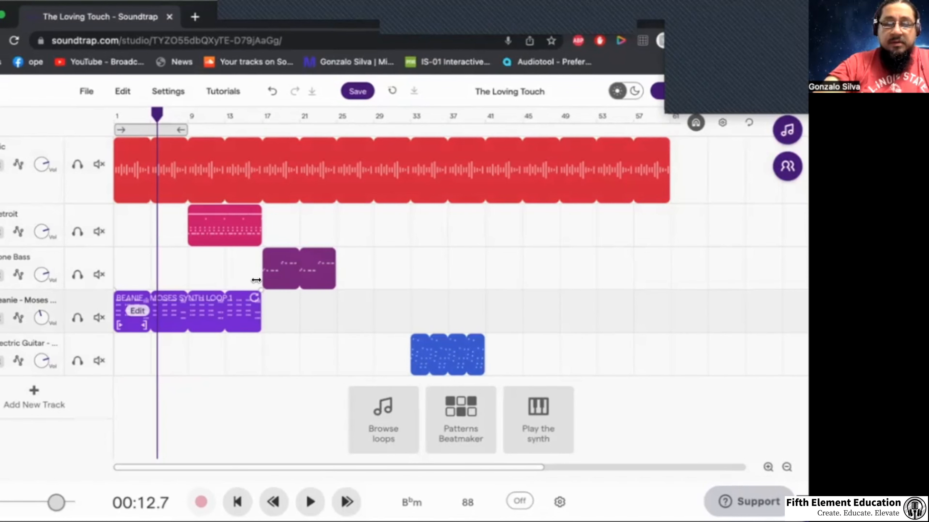
left_click_drag(252, 212, 587, 212)
key("space")
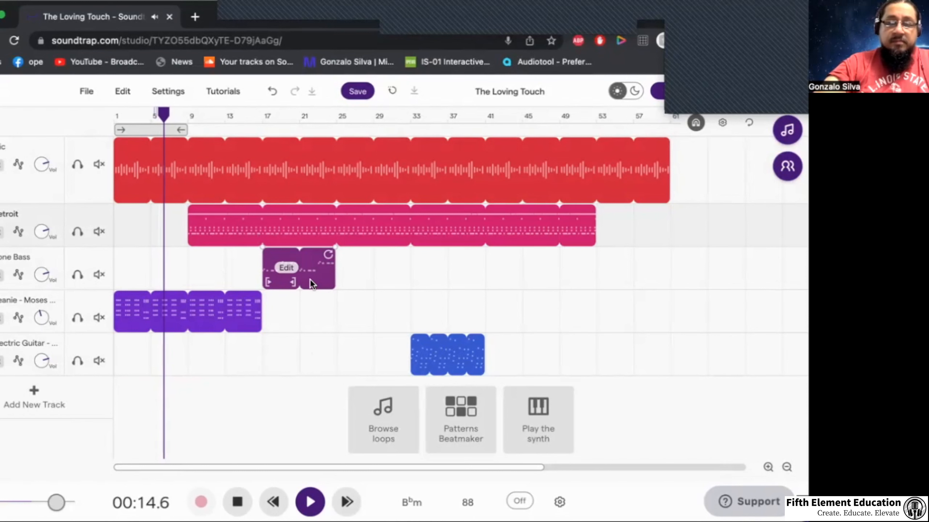
- Try the bass region at bar 9, back at bar 17, and at bar 13 while the song plays
left_click_drag(305, 282, 247, 284)
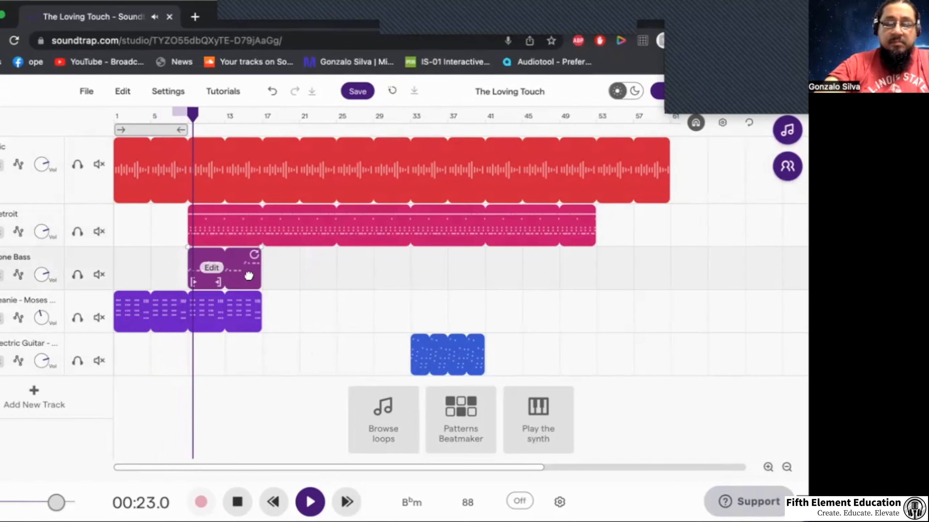
left_click_drag(236, 275, 304, 275)
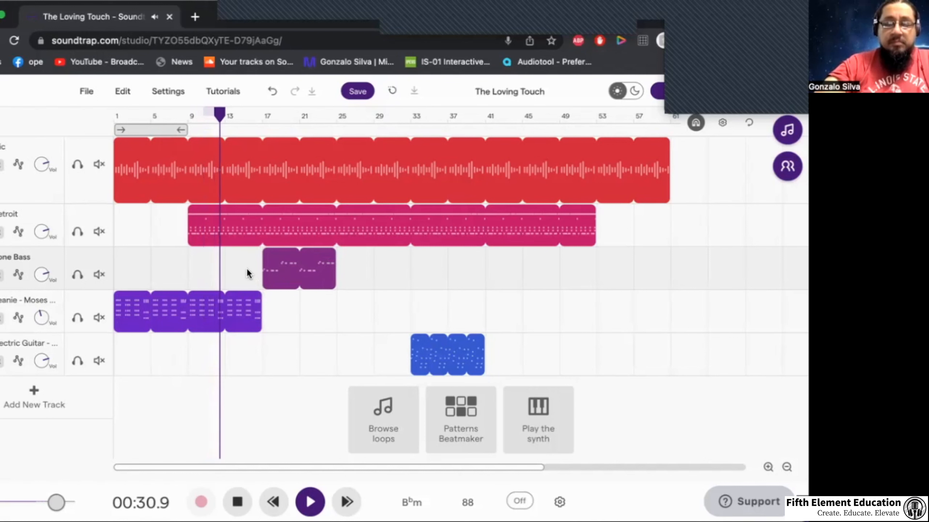
mouse_move(263, 281)
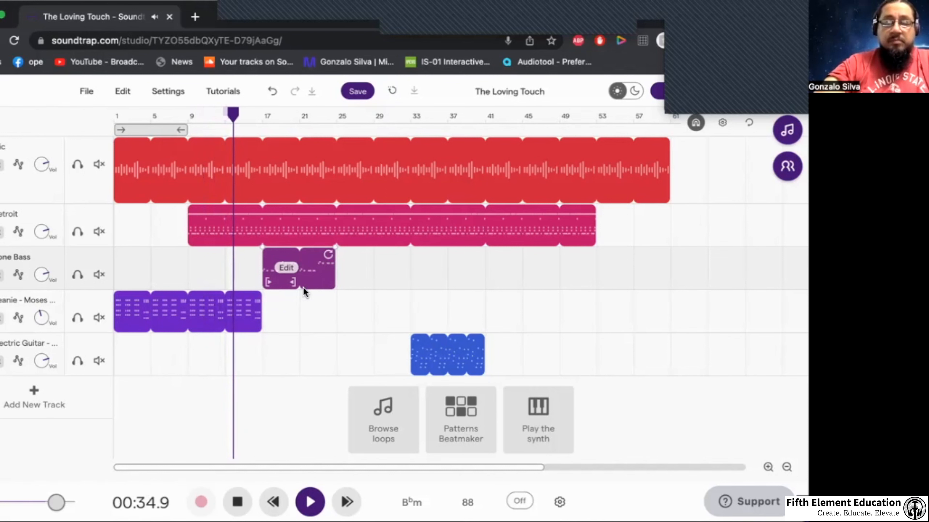
left_click_drag(302, 286, 285, 286)
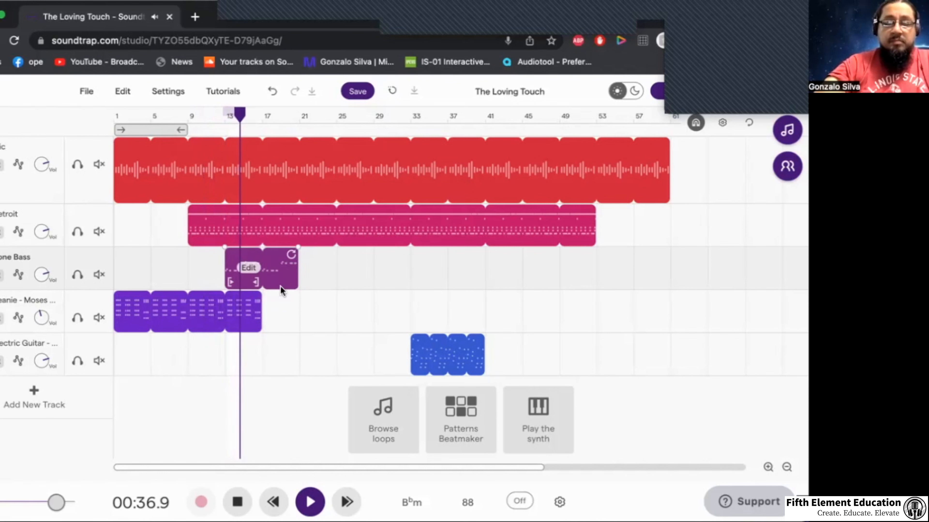
- Restart playback from the beginning of the song and transpose the synth region by one octave
left_click(237, 502)
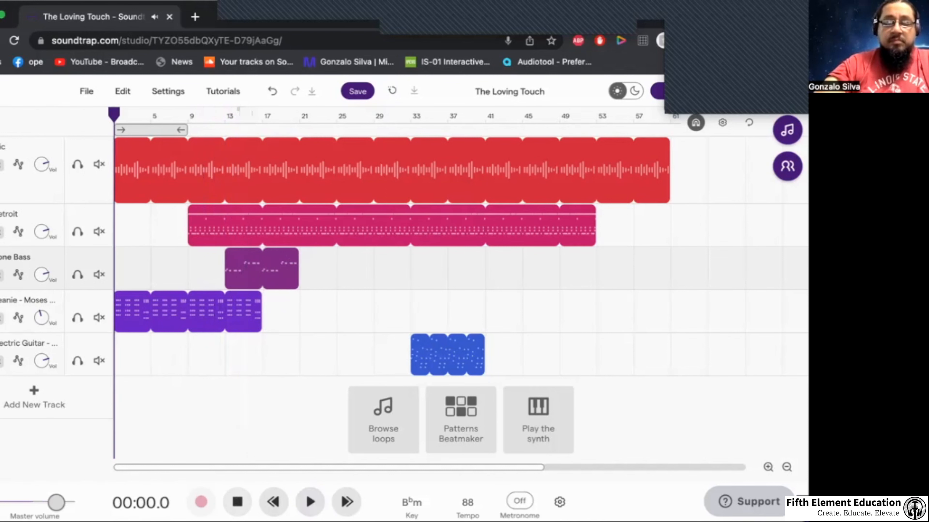
key("space")
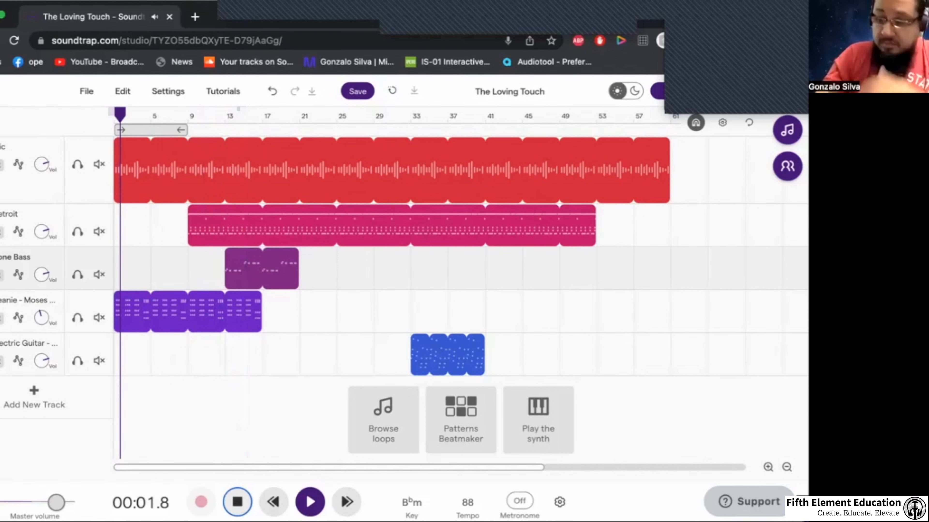
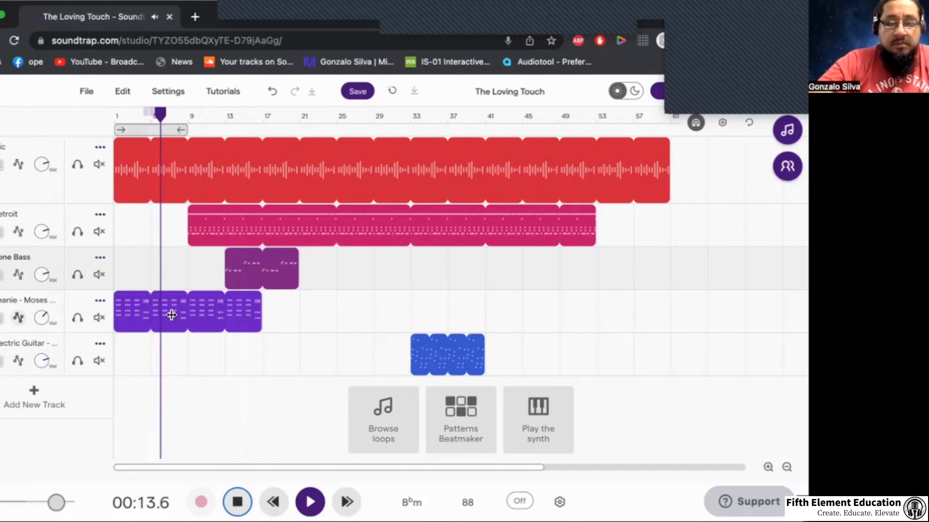
left_click(139, 311)
right_click(139, 311)
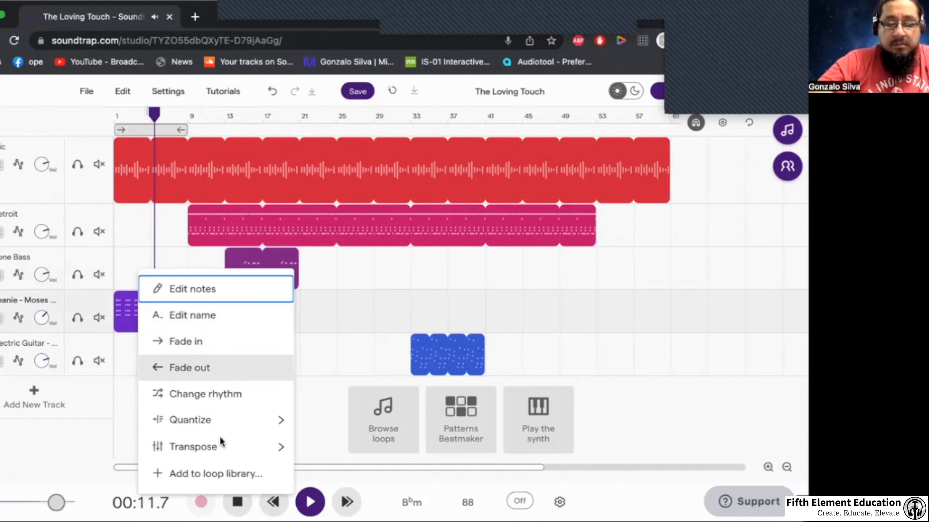
mouse_move(226, 445)
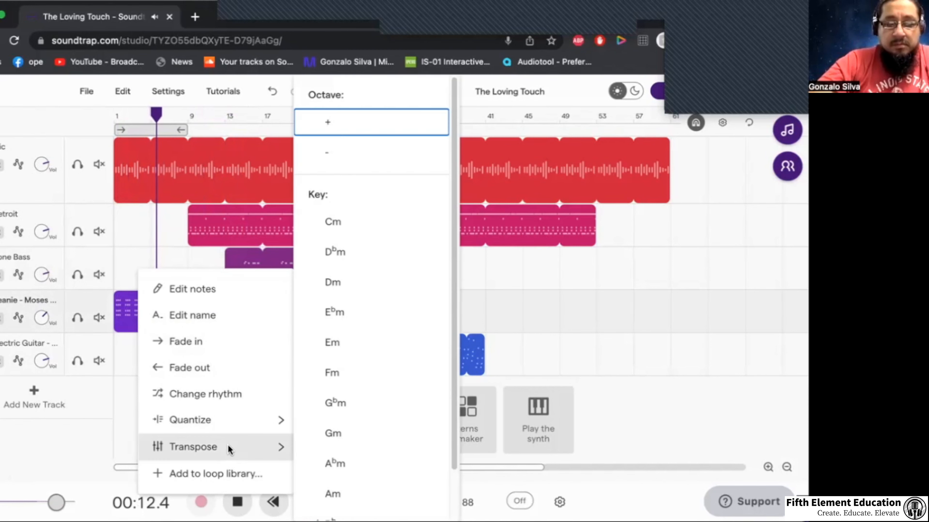
left_click(327, 135)
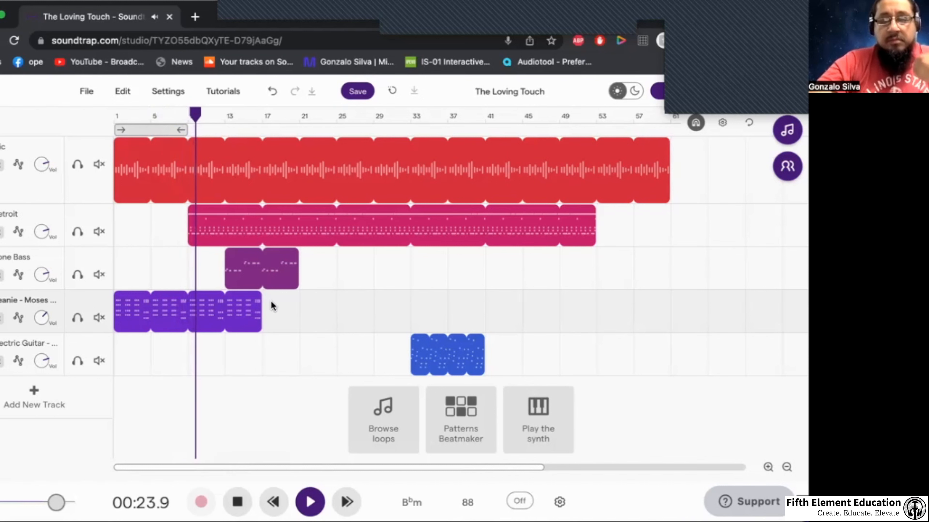
- Move the bass region and the electric guitar region so that both start at bar 17
mouse_move(253, 297)
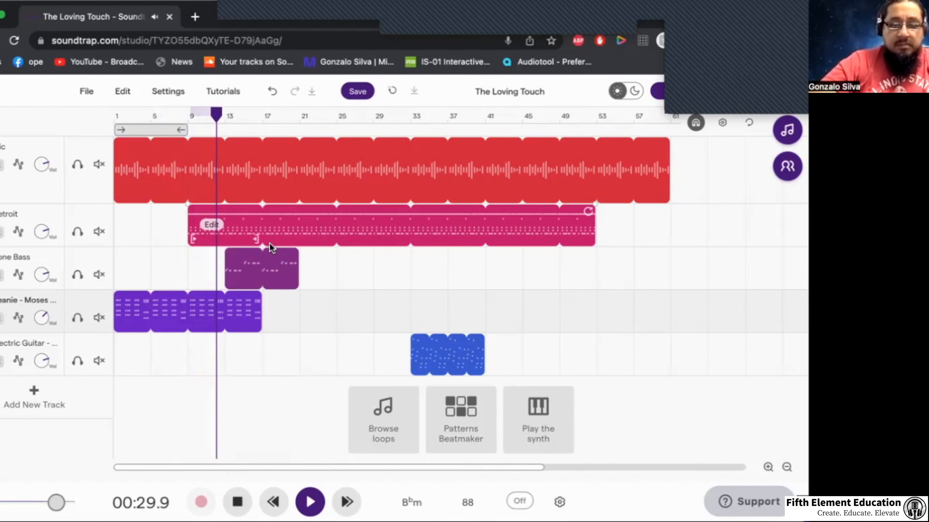
left_click(293, 285)
left_click_drag(293, 285, 331, 285)
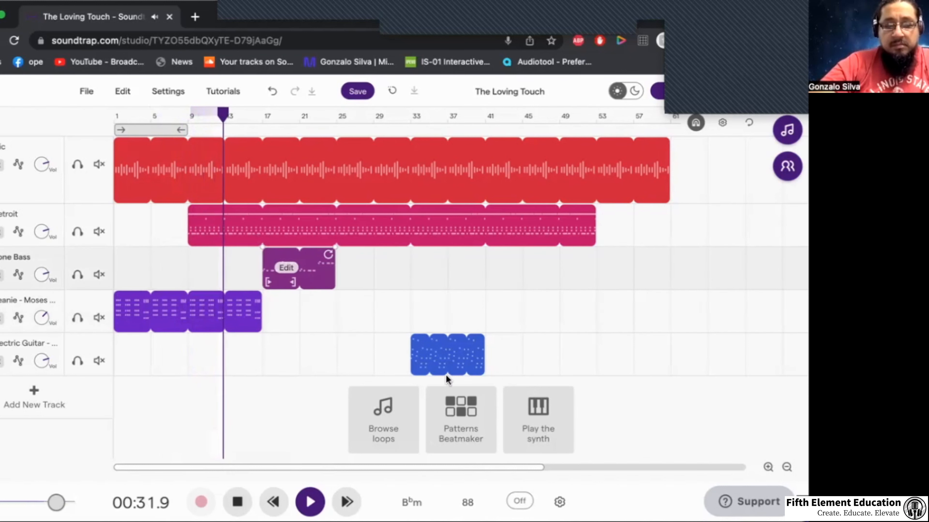
left_click_drag(430, 364, 282, 364)
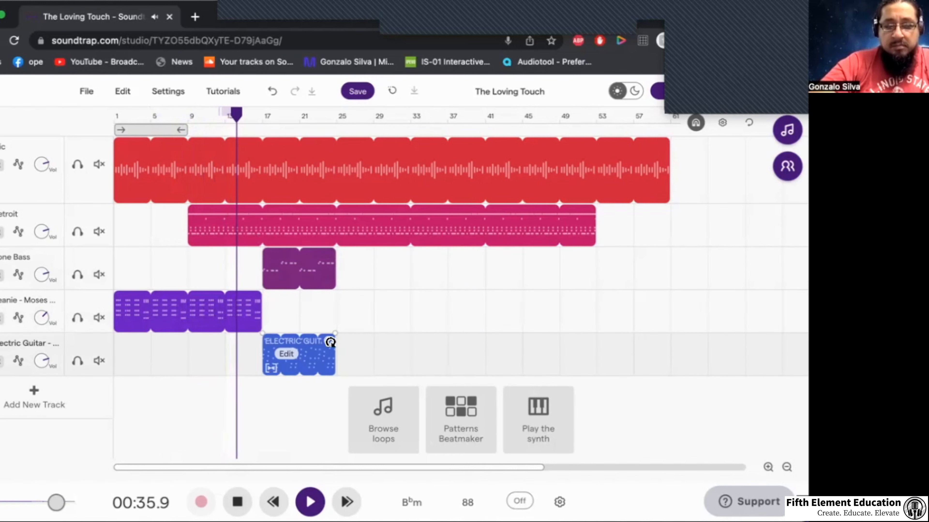
- Loop the electric guitar and bass regions to the end of bar 32, stop playback and return to the start of the song
left_click_drag(330, 342, 409, 340)
mouse_move(324, 254)
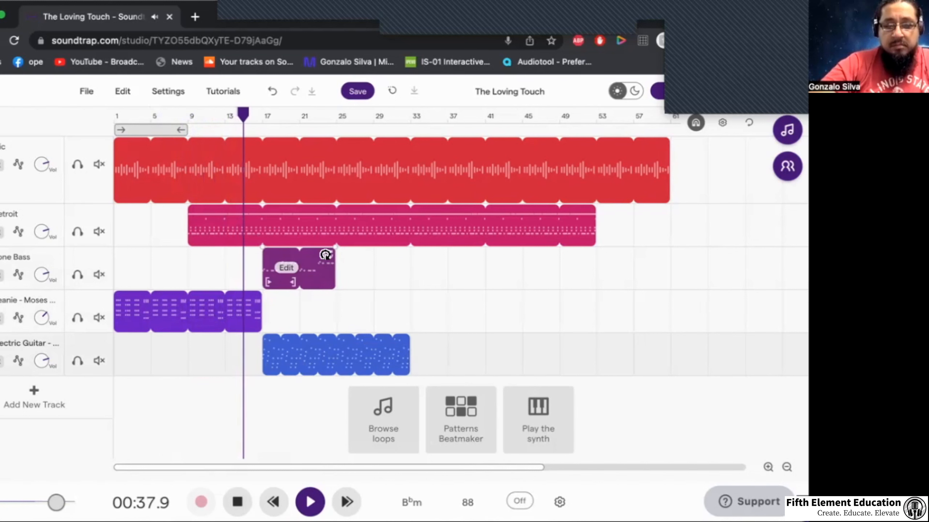
left_click_drag(326, 255, 397, 260)
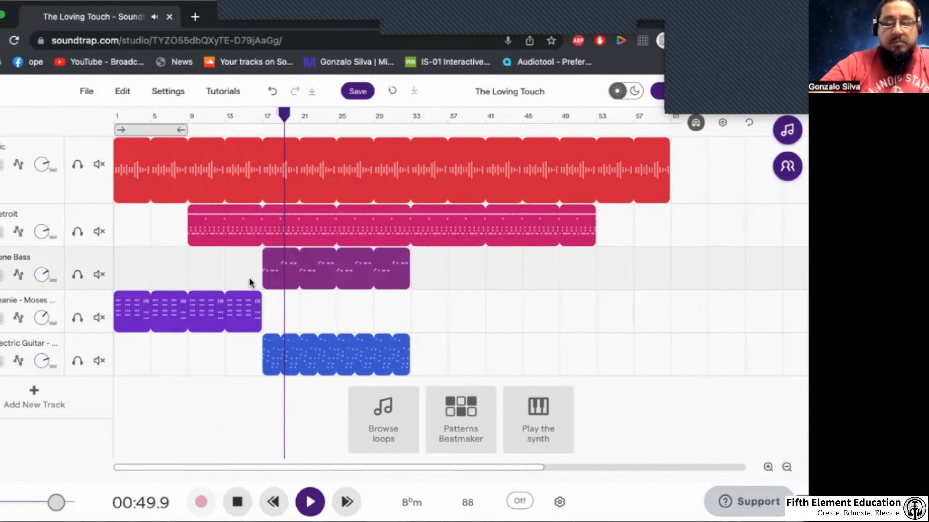
mouse_move(275, 284)
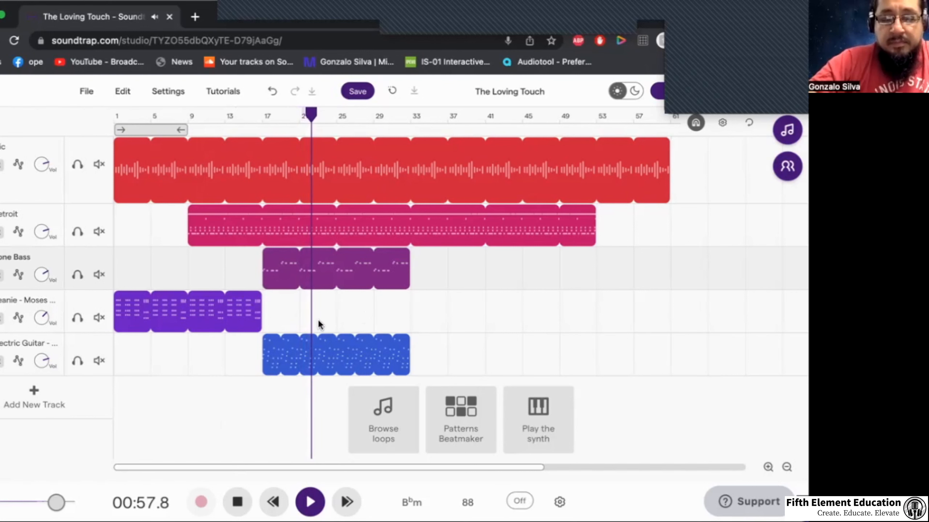
key("space")
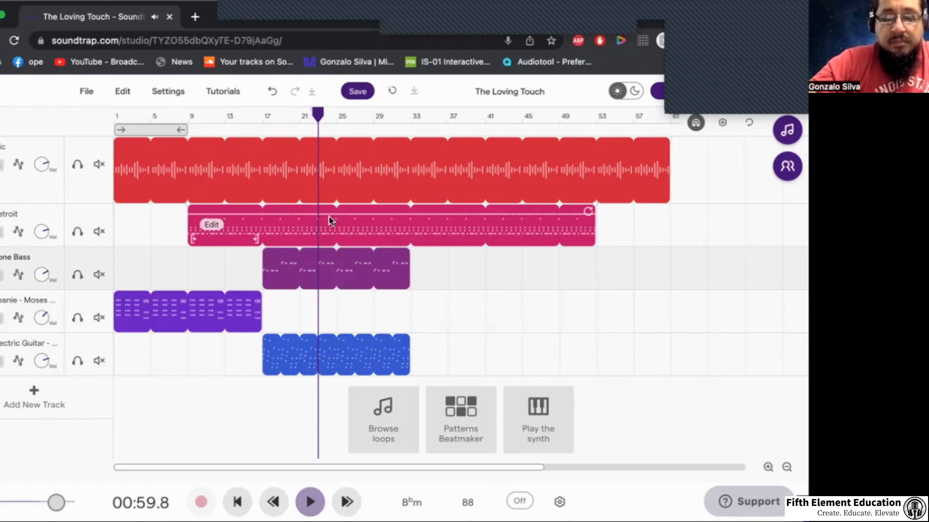
key("Return")
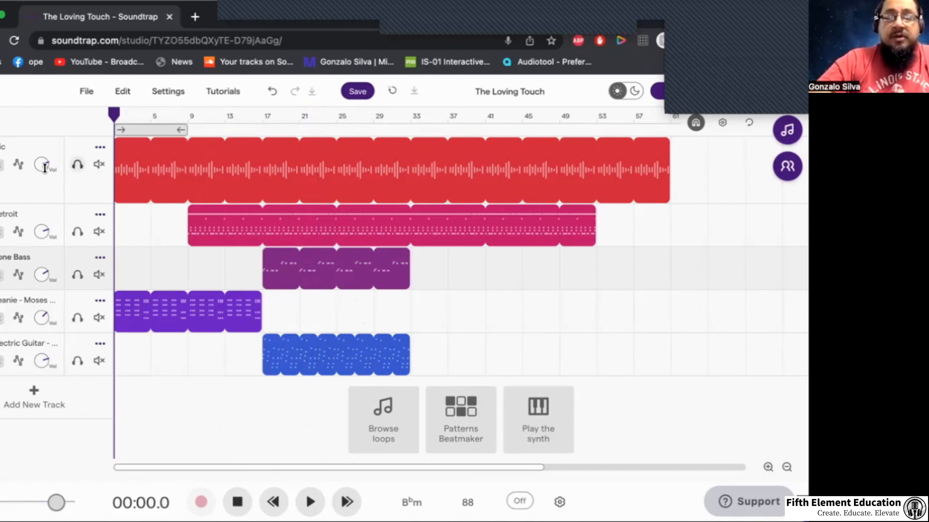
- Add a Sweep automation lane to the first track, look through its filter types and keep it on Muffled
left_click(19, 165)
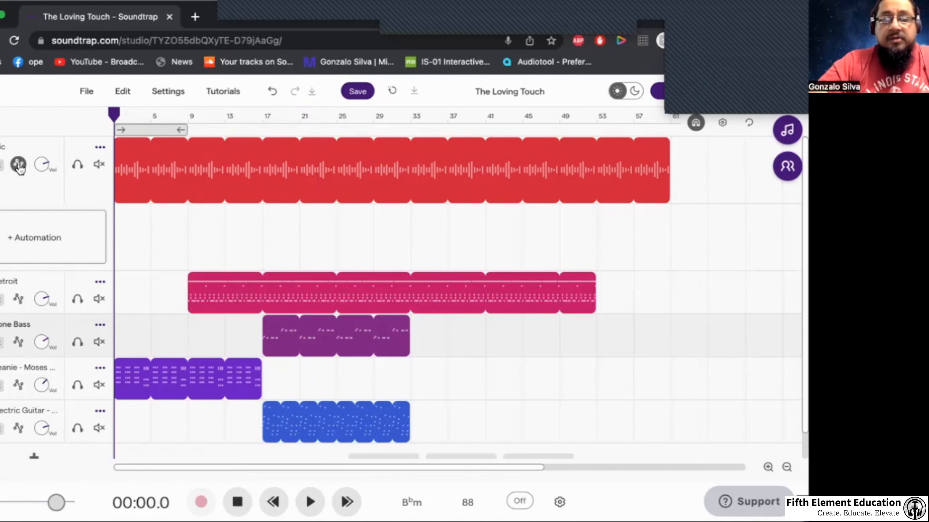
left_click(23, 234)
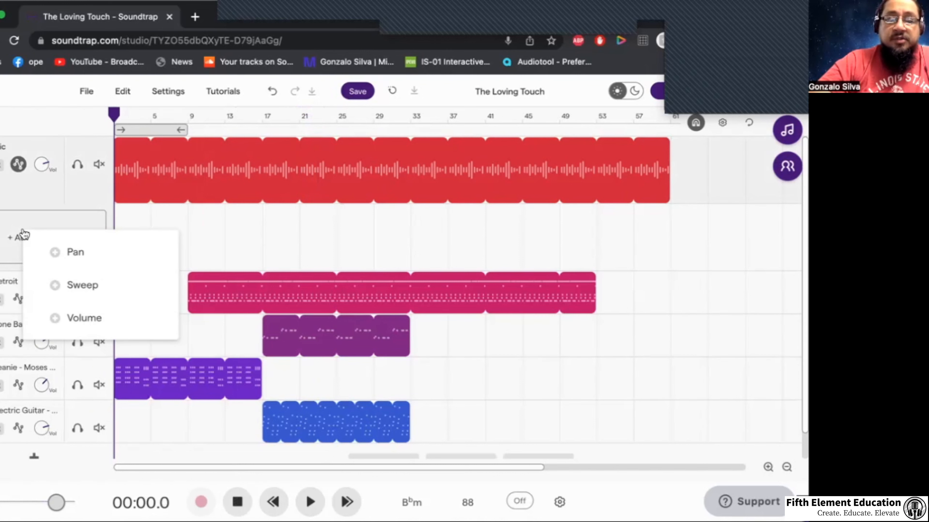
left_click(85, 283)
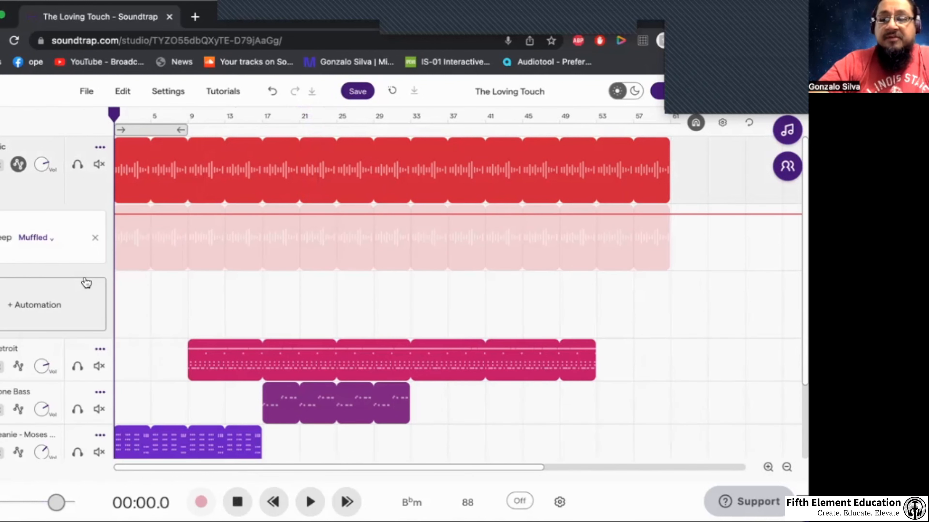
left_click(52, 242)
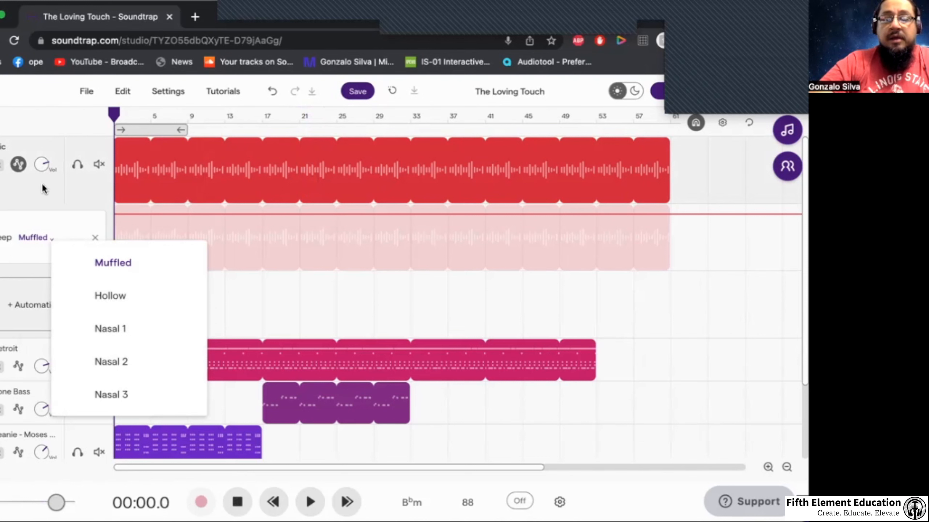
left_click(46, 200)
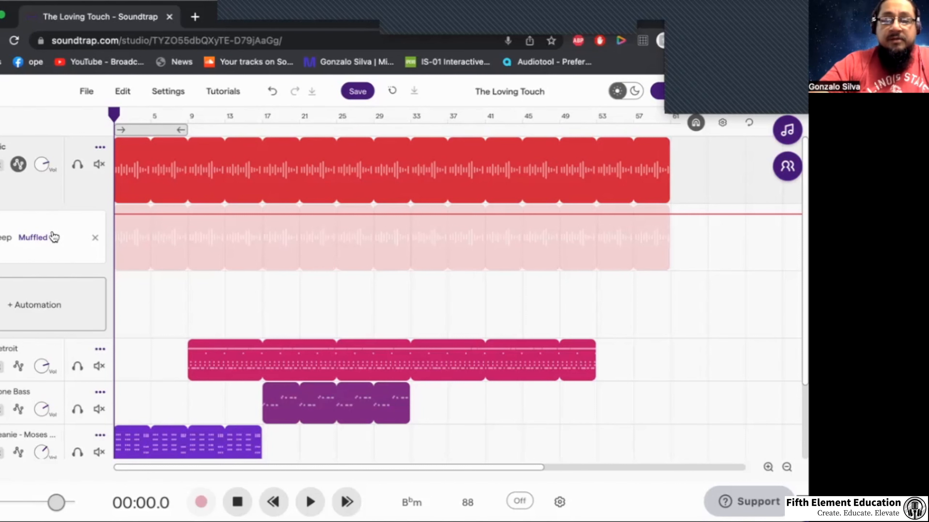
- Add sweep automation points at bars 15 and 17 on the first track and lower the bar 17 point to about mid-lane
scroll(301, 249, "down", 3)
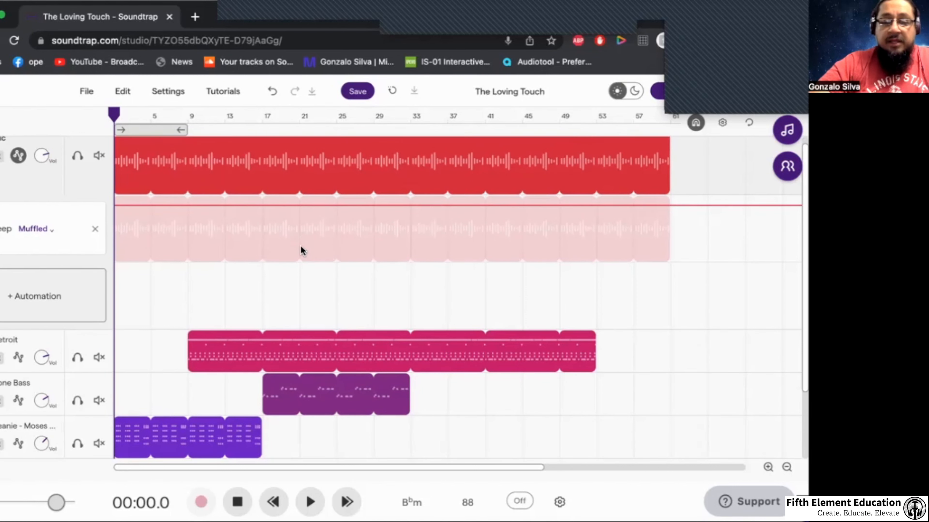
scroll(301, 251, "up", 1)
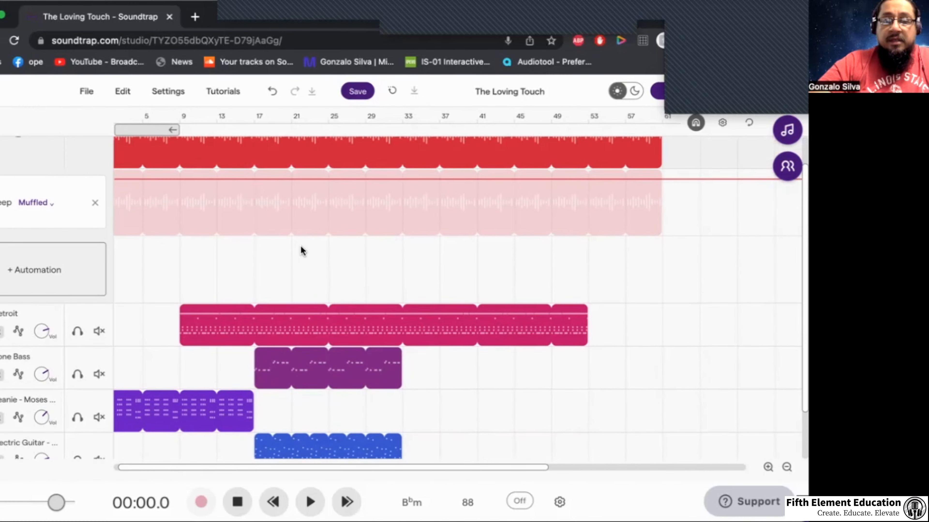
left_click(252, 179)
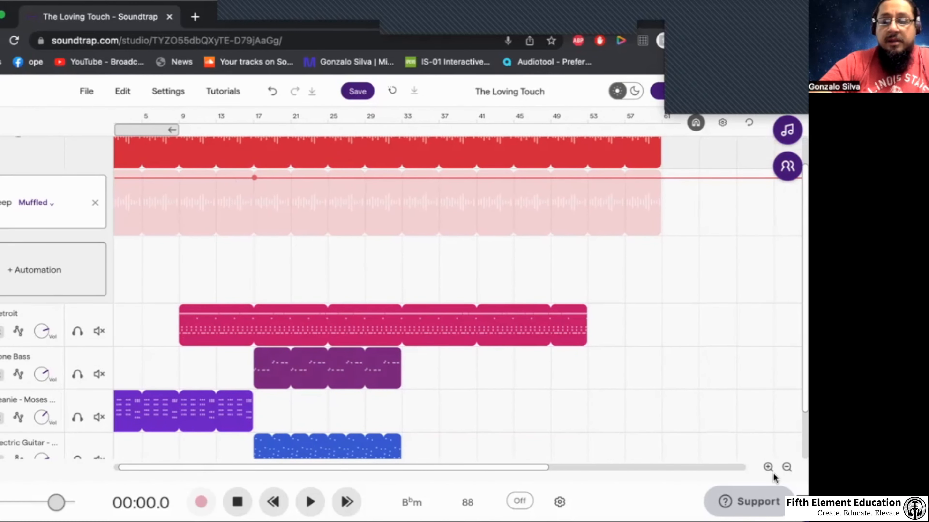
left_click(768, 467)
left_click(768, 467)
left_click(768, 468)
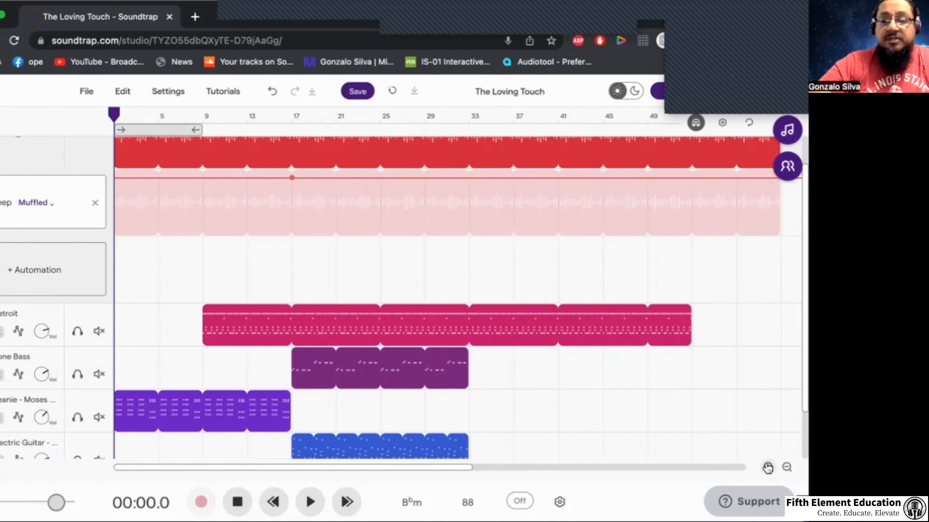
left_click(768, 468)
left_click(767, 467)
left_click(768, 467)
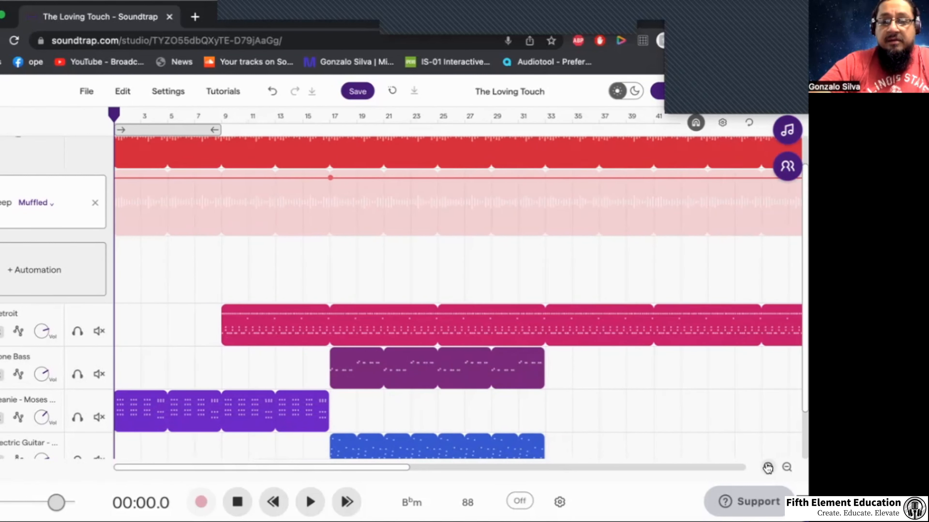
left_click(303, 178)
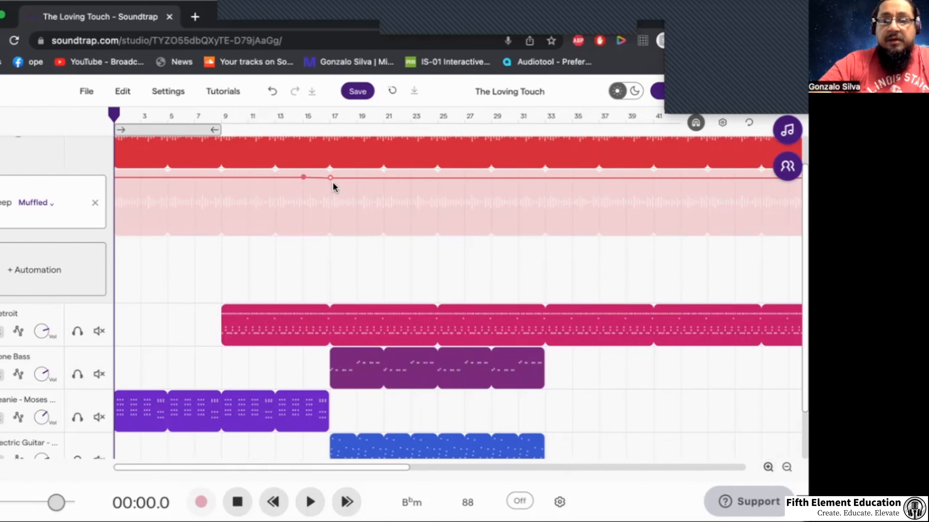
left_click_drag(330, 187, 329, 200)
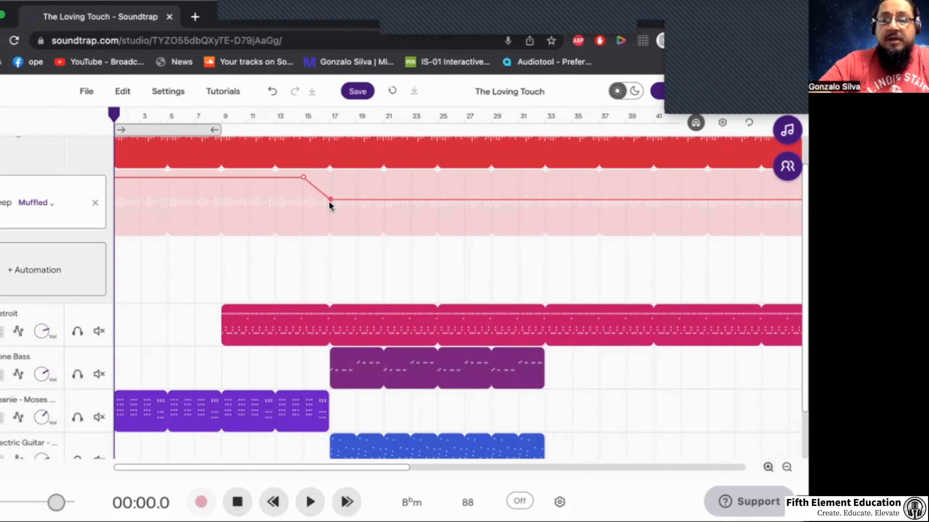
- Solo the first track and place the playhead at bar 13, ahead of the sweep change
scroll(307, 193, "up", 2)
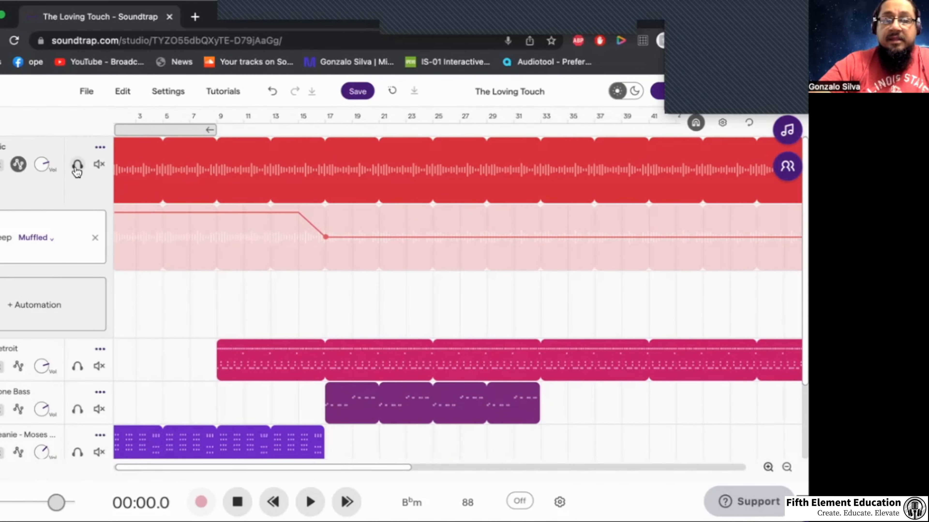
left_click(77, 165)
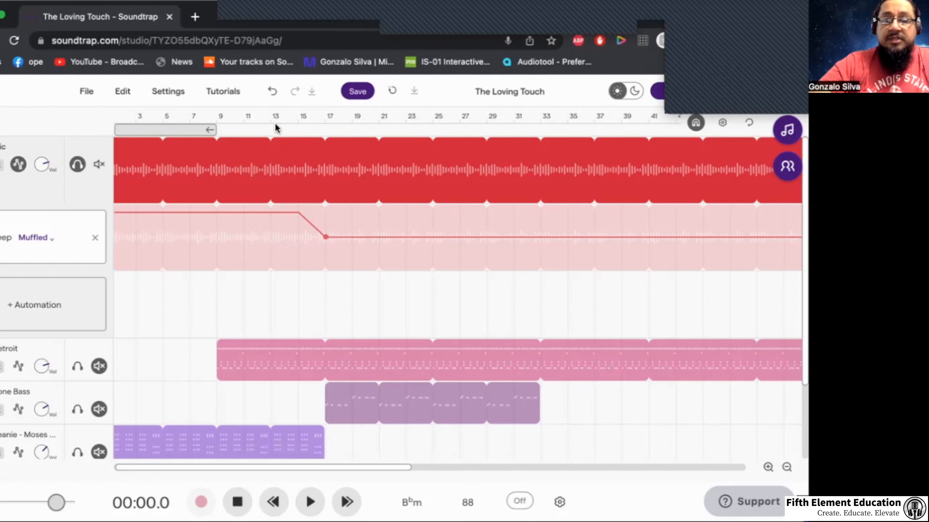
left_click(271, 119)
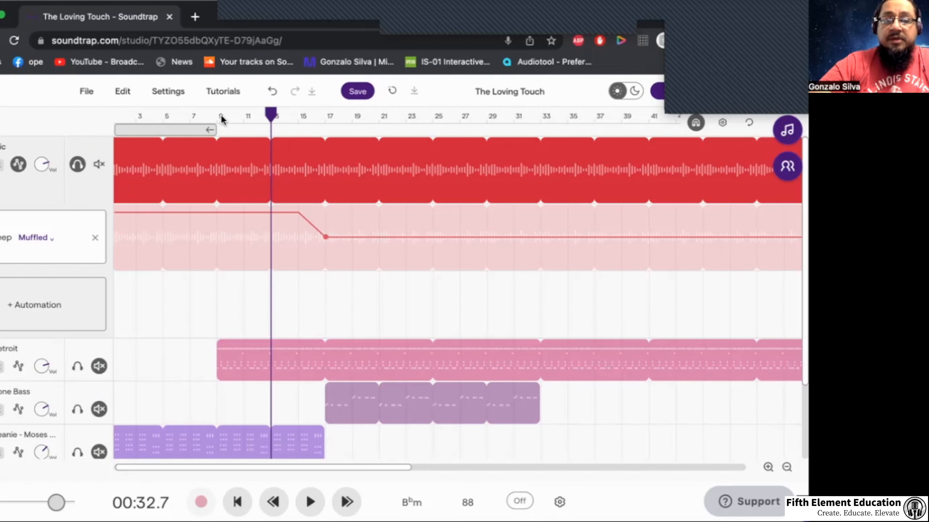
- Play the soloed first track from bar 9 and bar 13 through the sweep change, stop playback and turn its solo off
left_click(221, 119)
key("space")
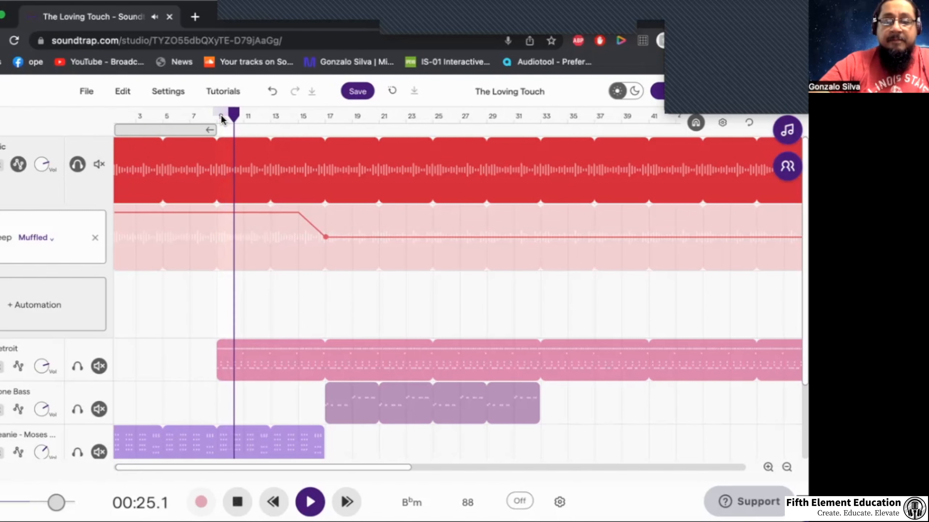
left_click(265, 122)
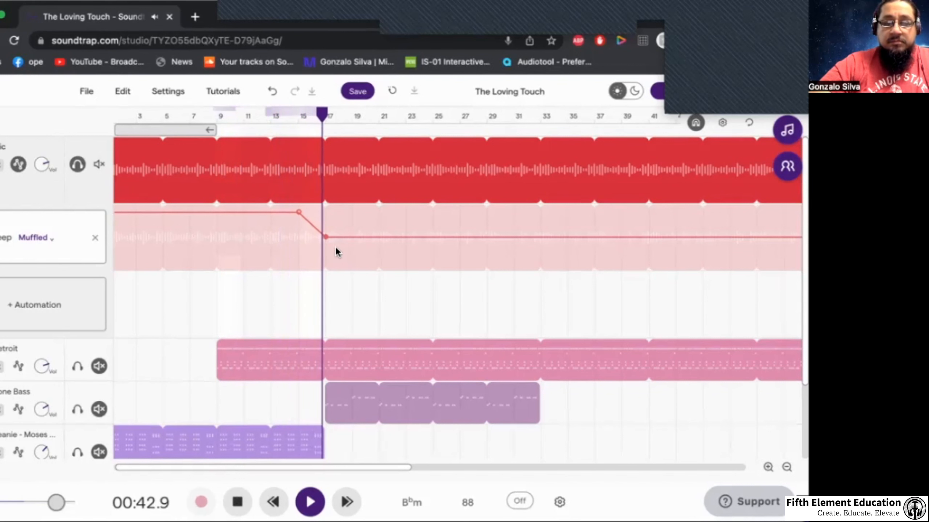
key("space")
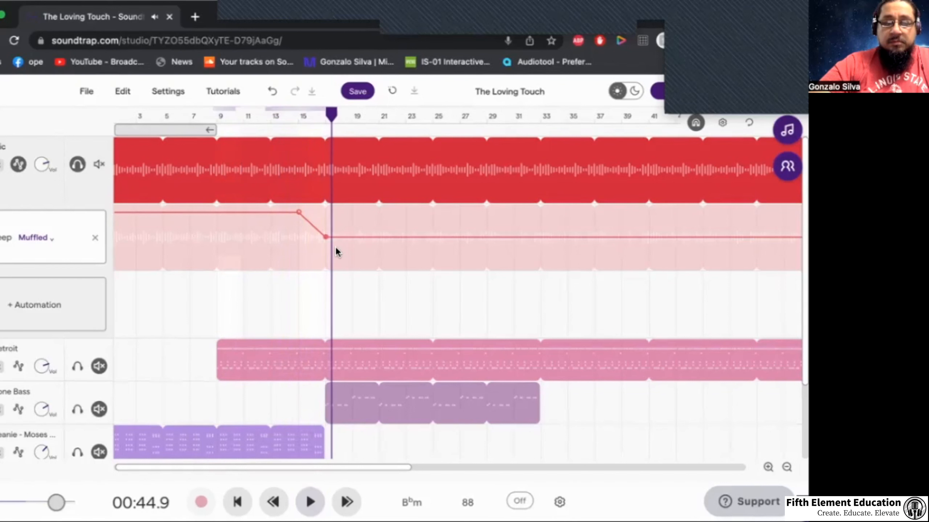
left_click(78, 168)
- During playback, switch the electric guitar track's Pop preset through Clean Rhythm and Country to Dirty Riff, close the instrument and stop playback
scroll(350, 300, "down", 1)
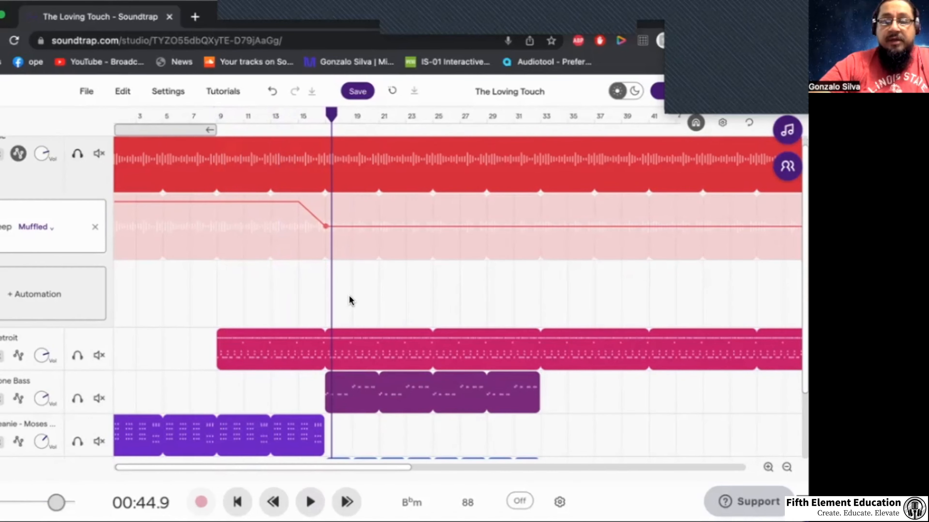
scroll(350, 300, "down", 3)
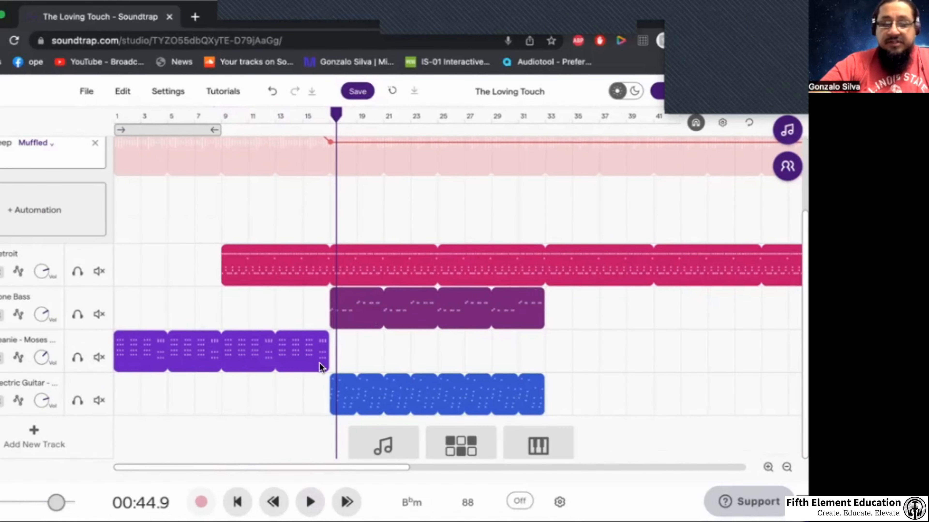
left_click(302, 432)
key("space")
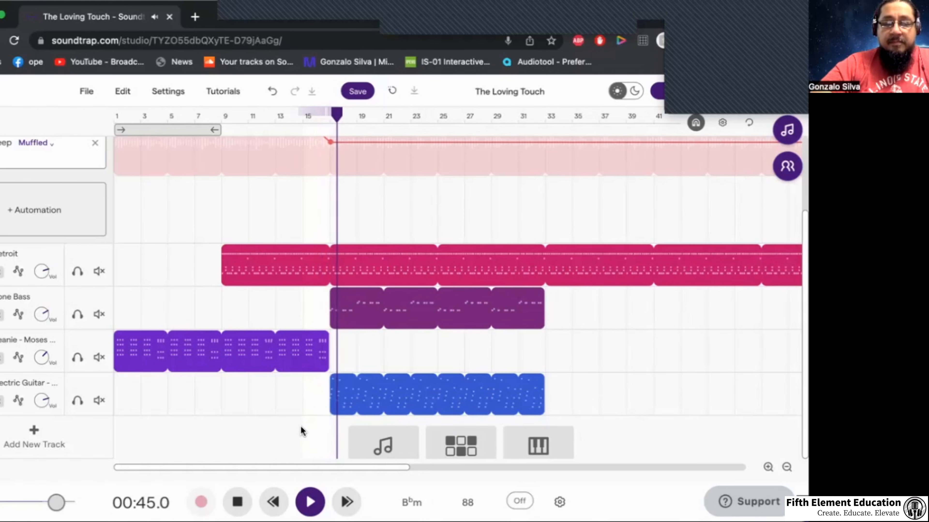
left_click(14, 402)
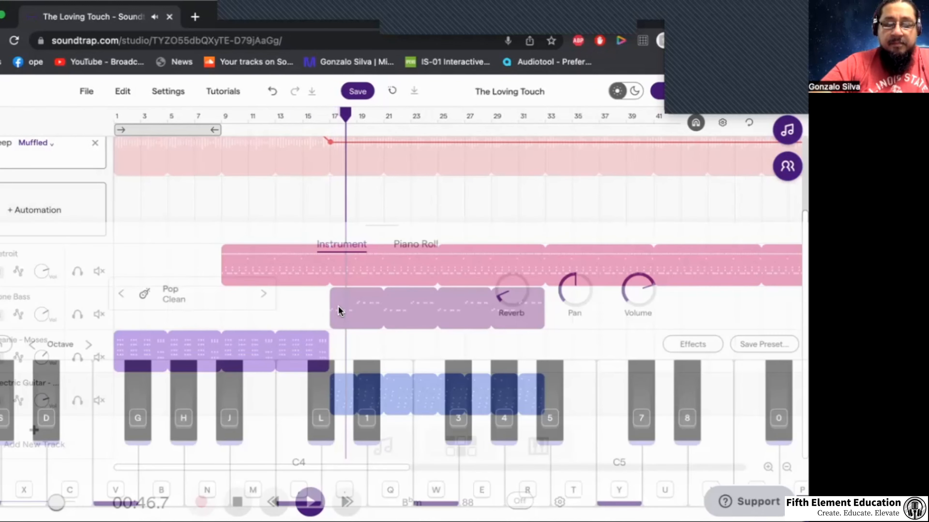
left_click(265, 269)
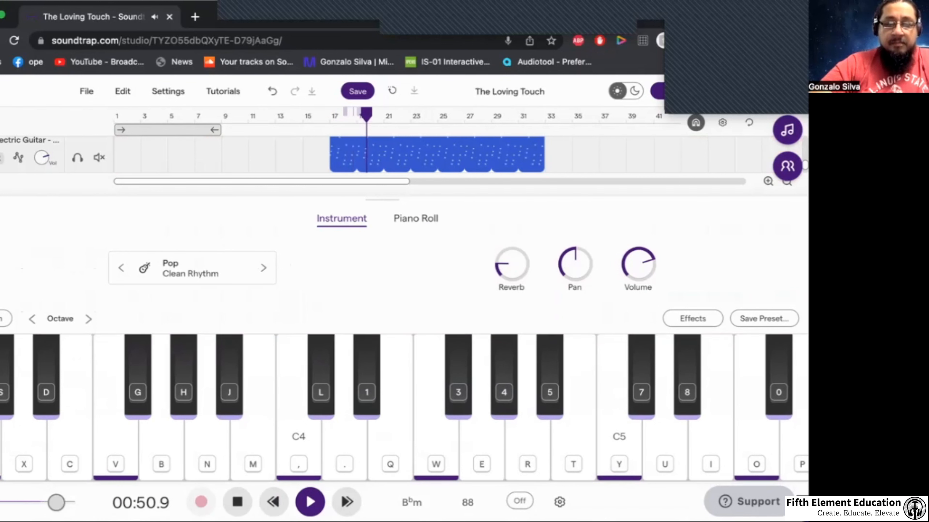
left_click(260, 270)
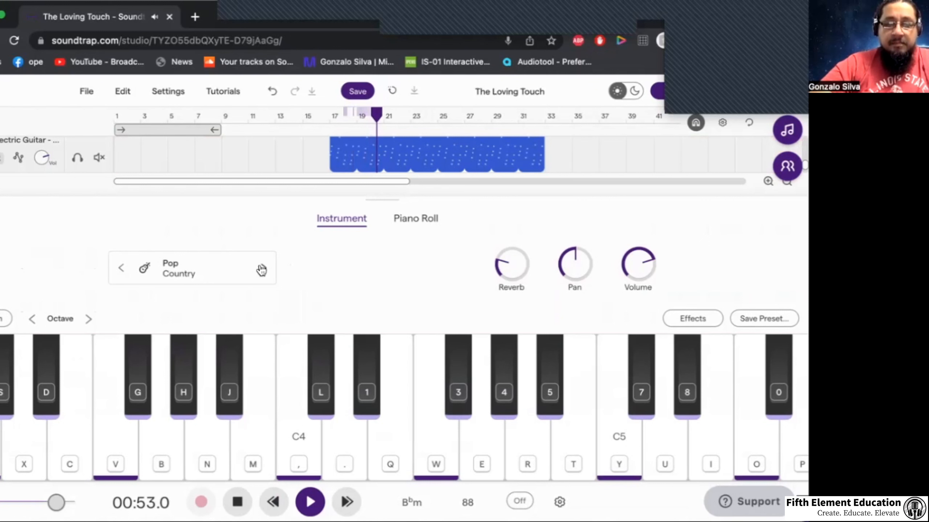
left_click(261, 269)
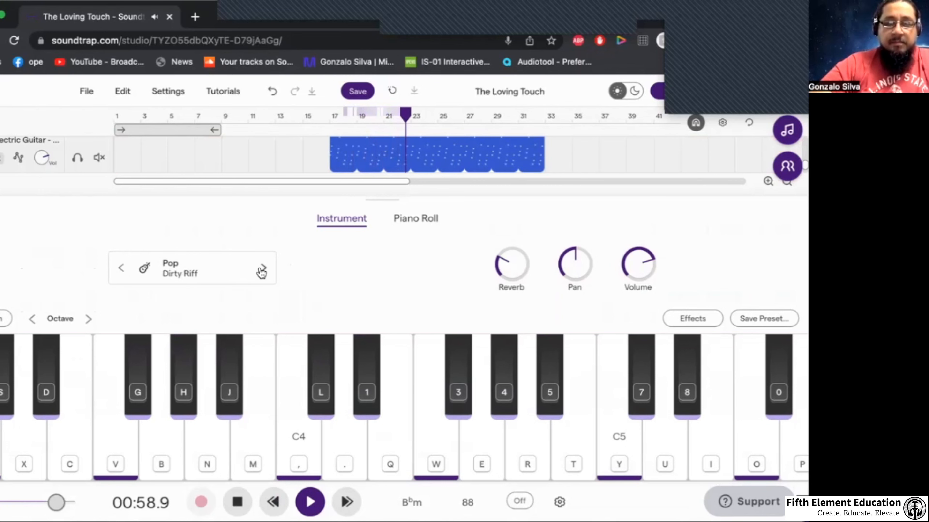
left_click(2, 215)
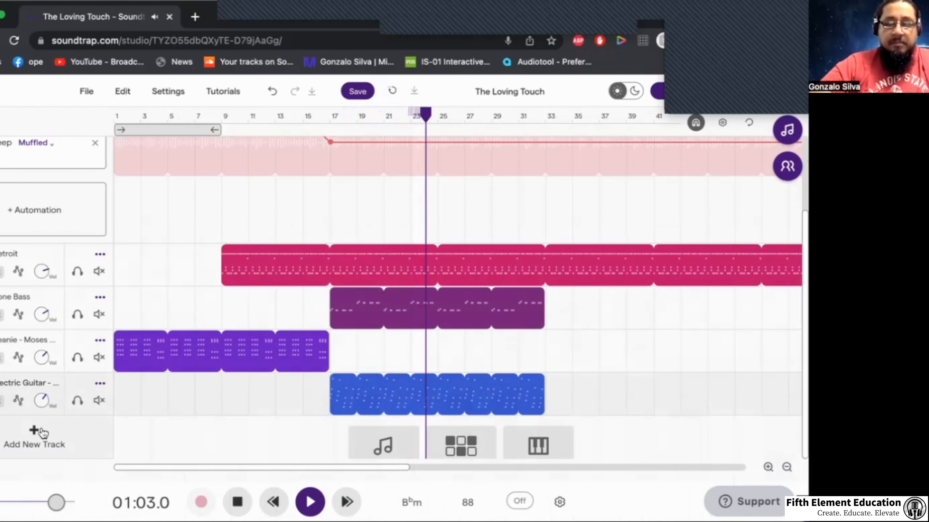
key("space")
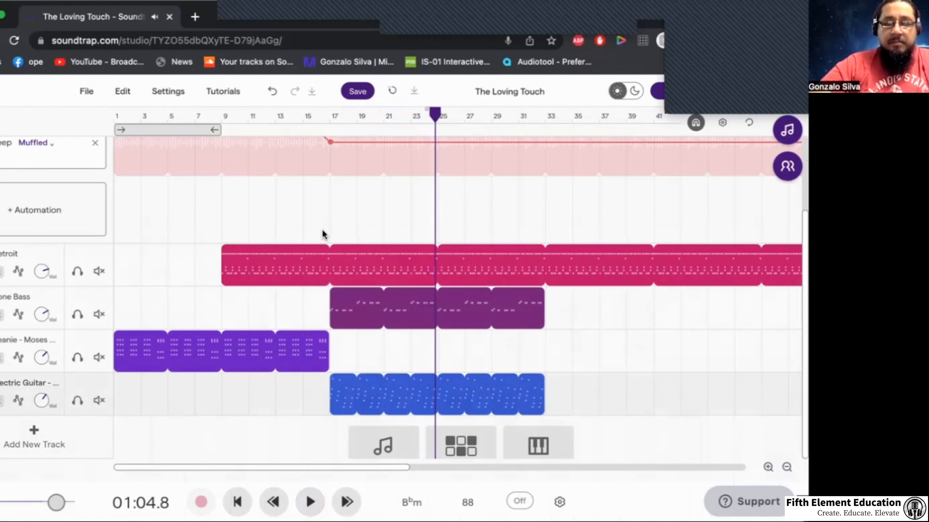
- Hide the first track's automation lanes and place the playhead at bar 17
scroll(322, 231, "up", 3)
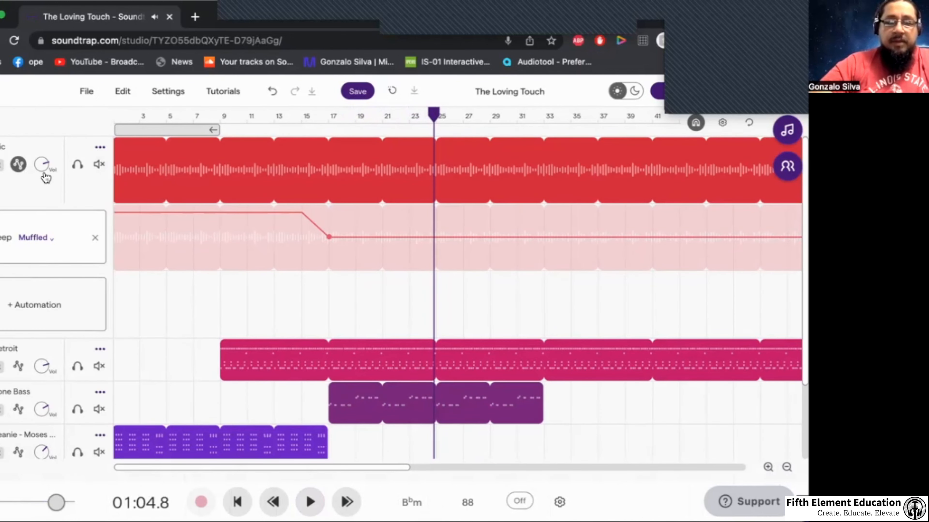
left_click(19, 165)
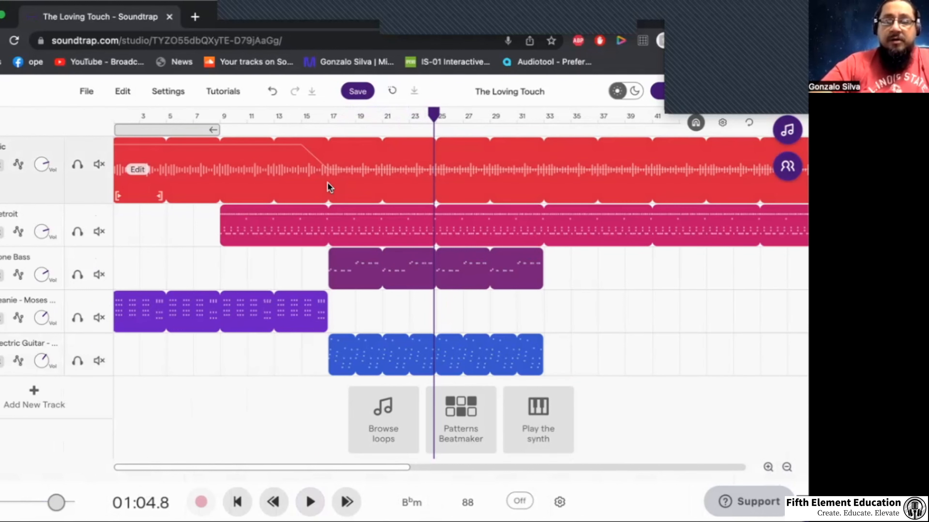
left_click(329, 135)
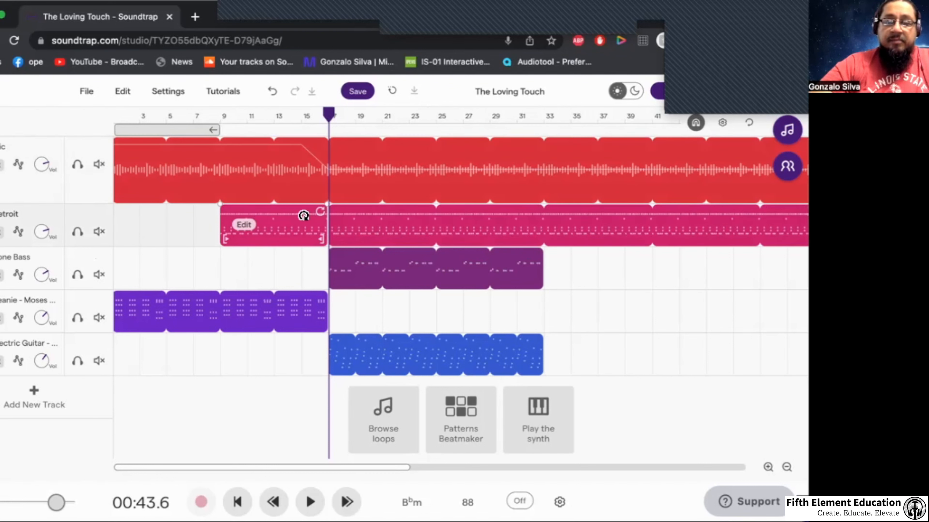
- Trim the end of the first Detroit drum region back to bar 16, leaving a one-bar gap before bar 17
left_click(768, 468)
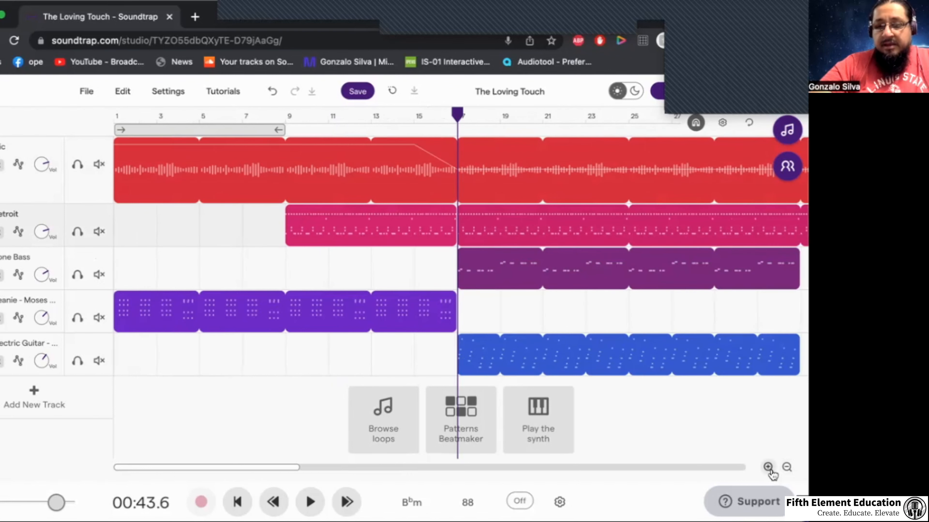
left_click(768, 467)
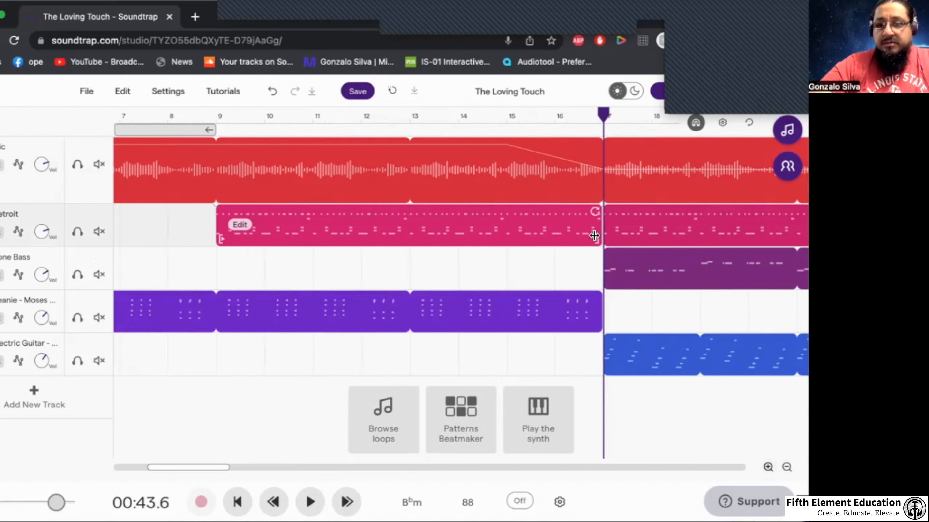
left_click_drag(594, 236, 554, 231)
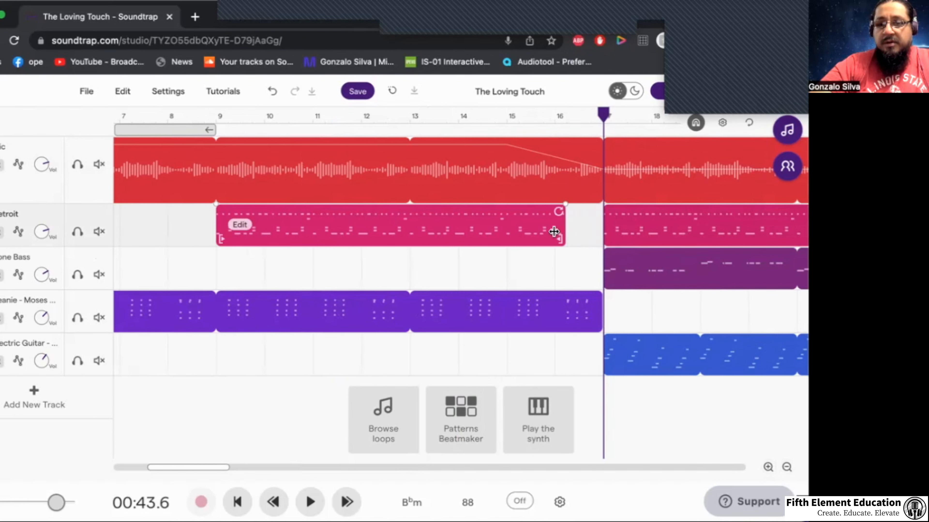
left_click(491, 124)
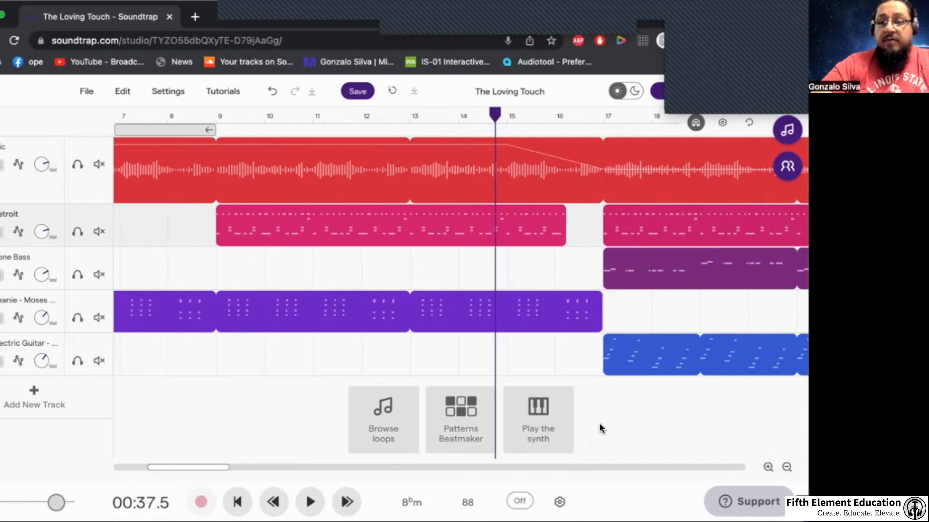
left_click(555, 120)
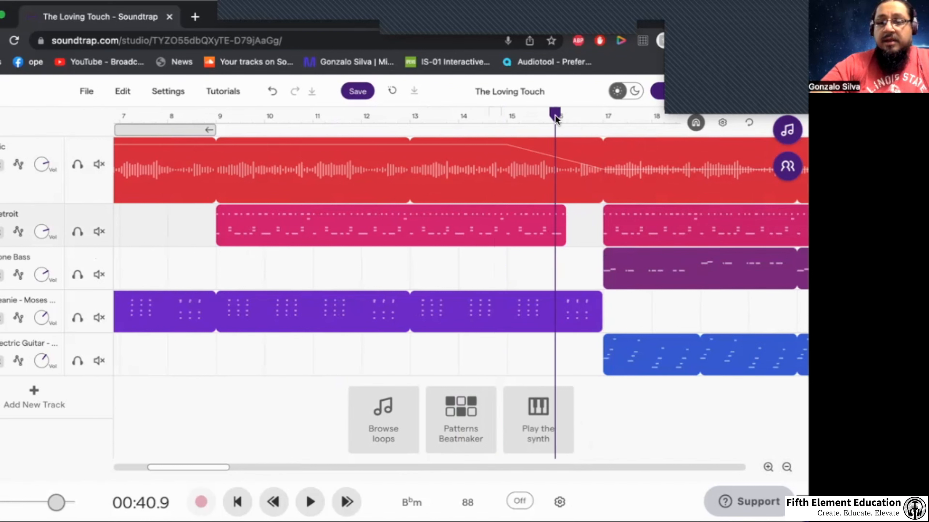
left_click_drag(563, 237, 548, 239)
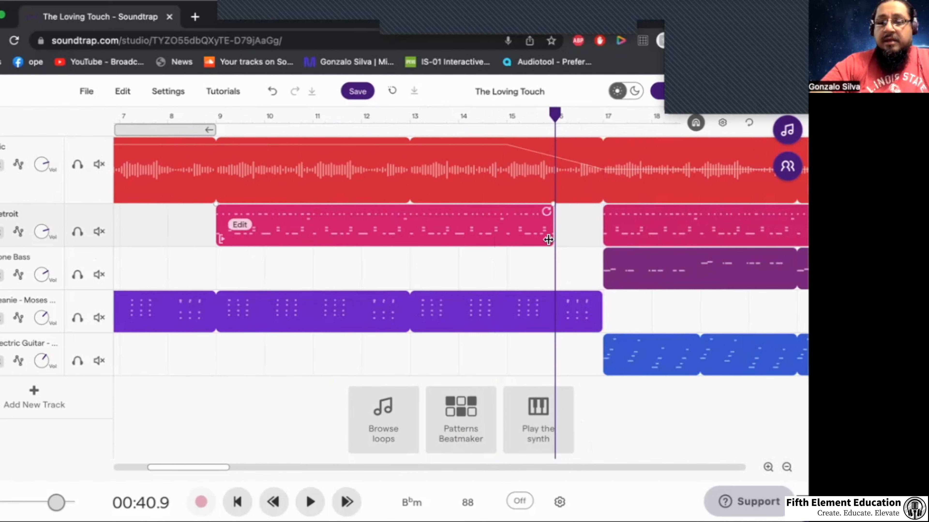
- Play the song from about bar 14 to hear the drum break leading into bar 17
left_click(500, 120)
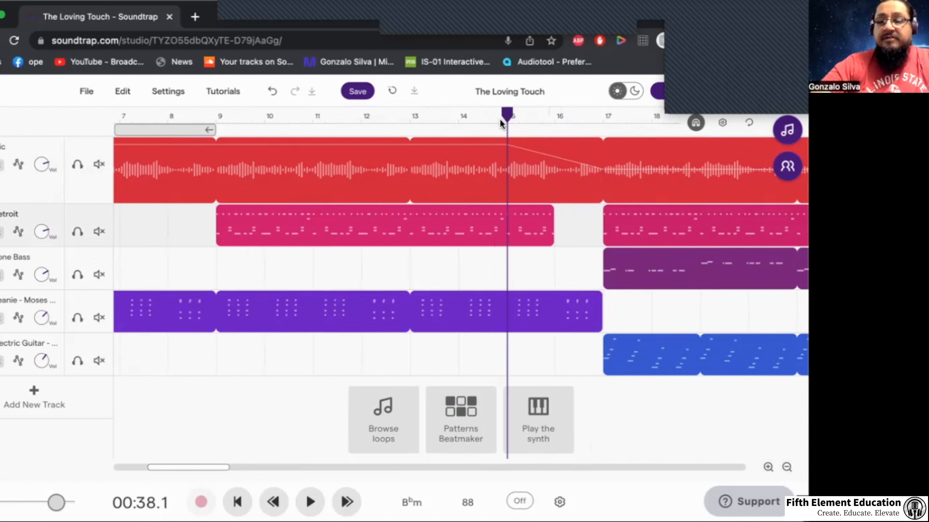
left_click(458, 116)
key("space")
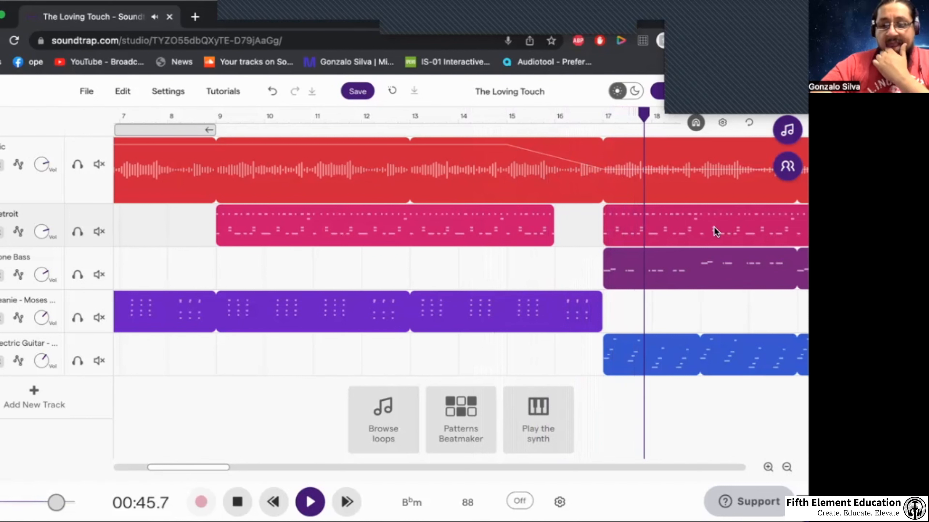
- Lower the first track's bar 17 sweep automation point slightly, hide the automation lanes and stop playback
left_click(18, 164)
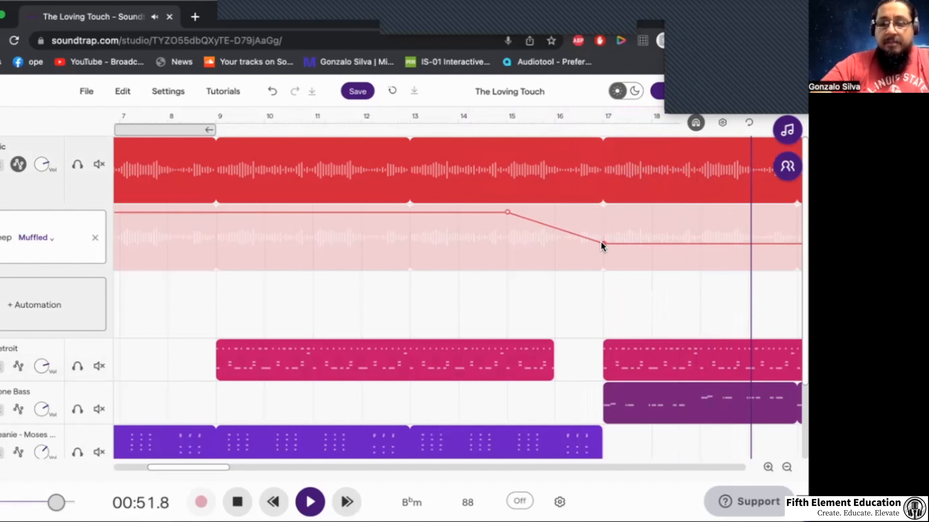
left_click(18, 165)
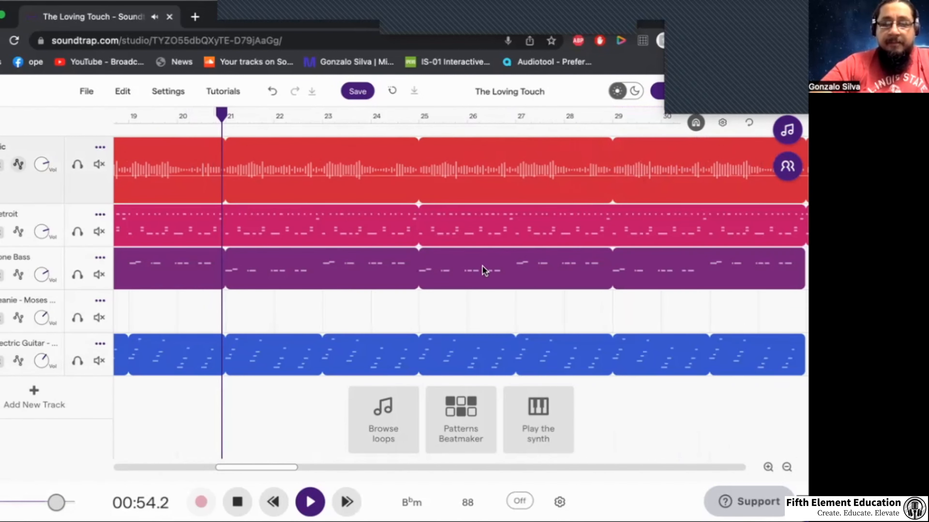
left_click(786, 467)
left_click(788, 467)
key("space")
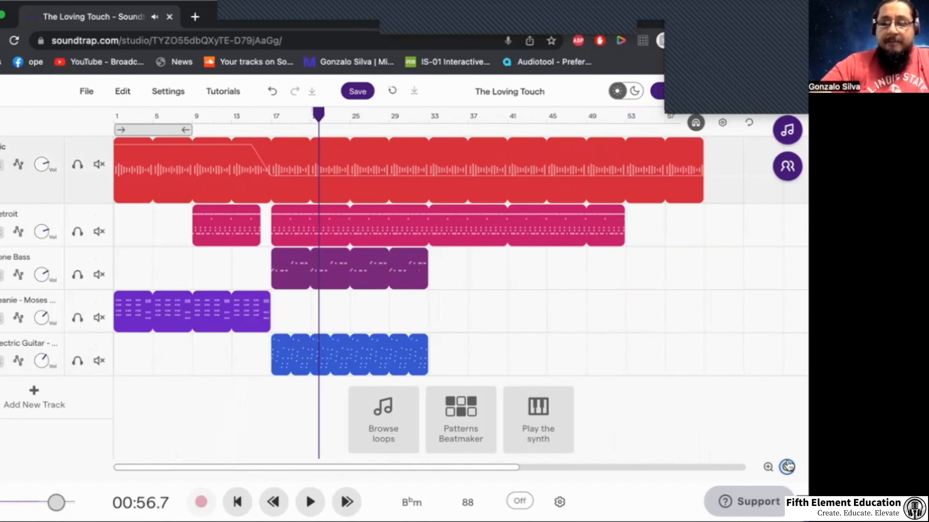
- Search the loop library for "SFX Sounds sweep" in place of the previous guitar search
left_click(790, 133)
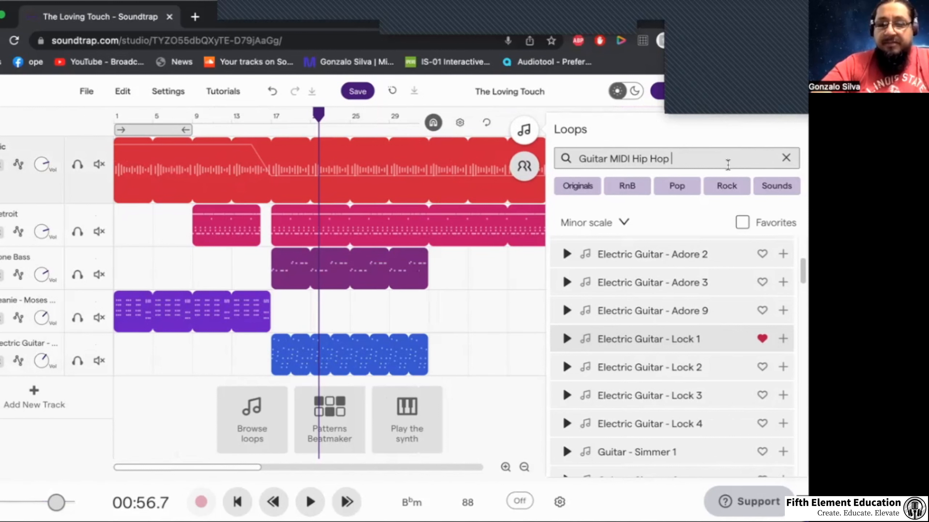
key("super+a")
key("BackSpace")
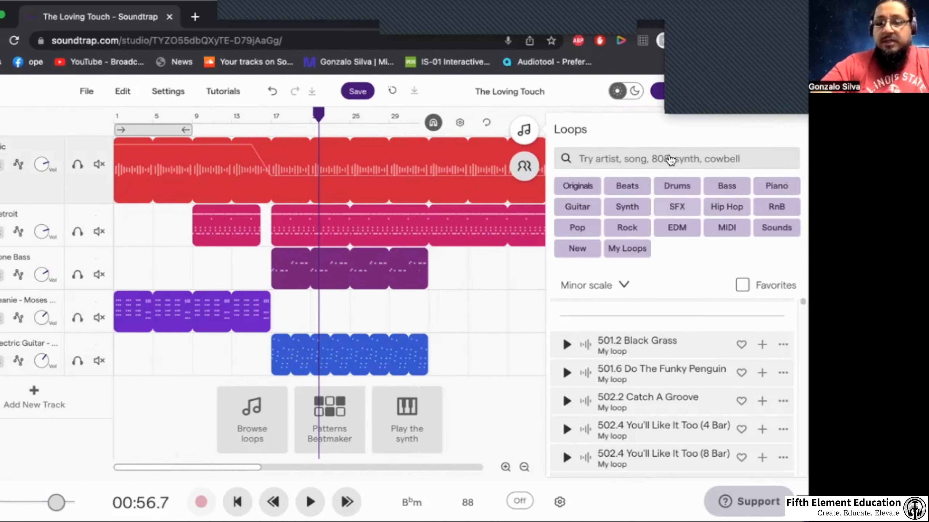
type("SFX")
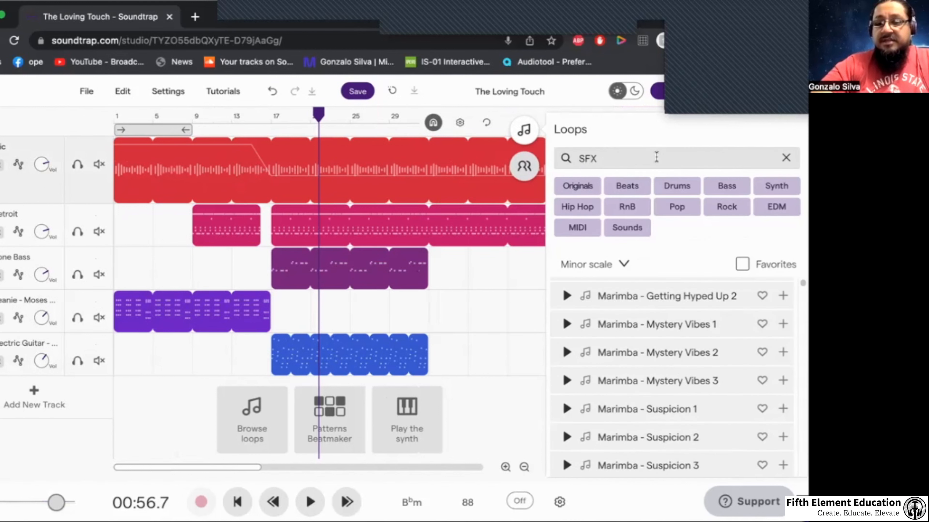
left_click(638, 228)
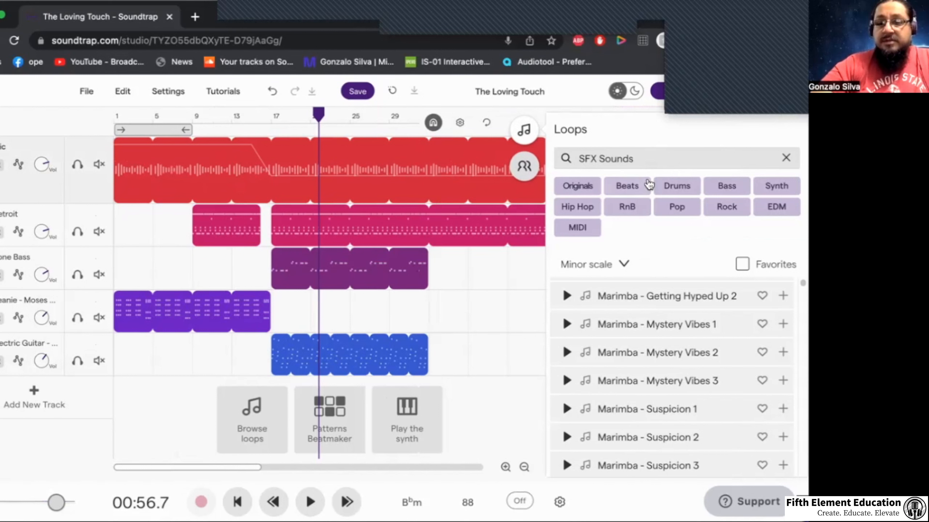
left_click(655, 158)
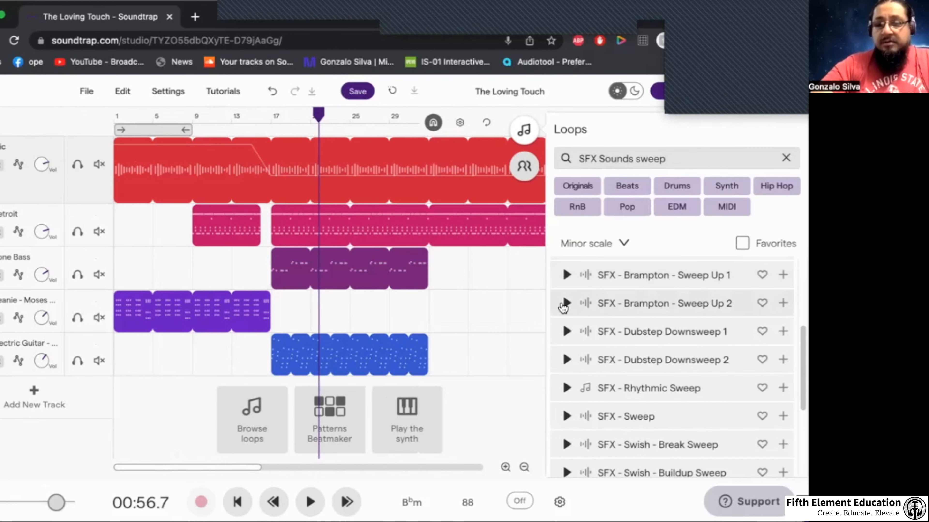
- Preview the sweep effects: Brampton Sweep Up 2, SFX Sweep, Rhythmic Sweep and both Dubstep Downsweeps, ending with Brampton Sweep Up 2 again
left_click(564, 305)
scroll(565, 380, "down", 1)
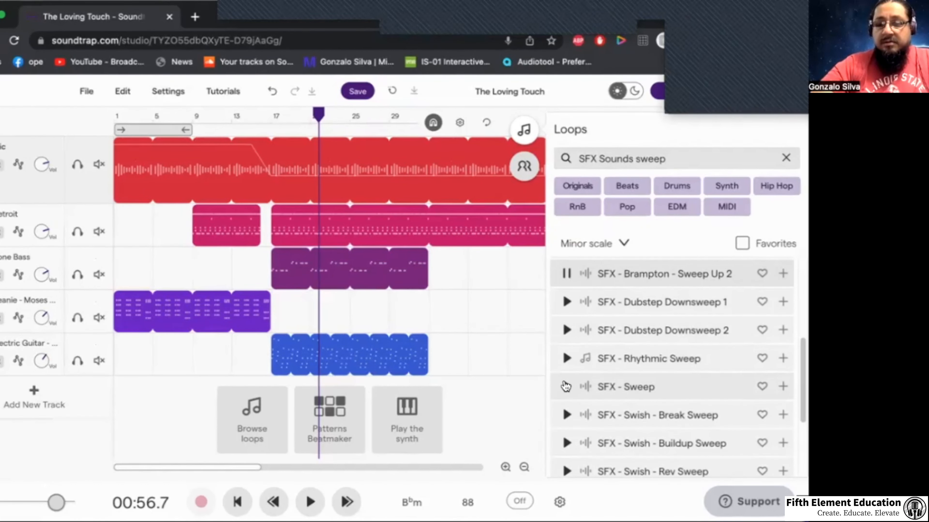
left_click(566, 386)
left_click(565, 359)
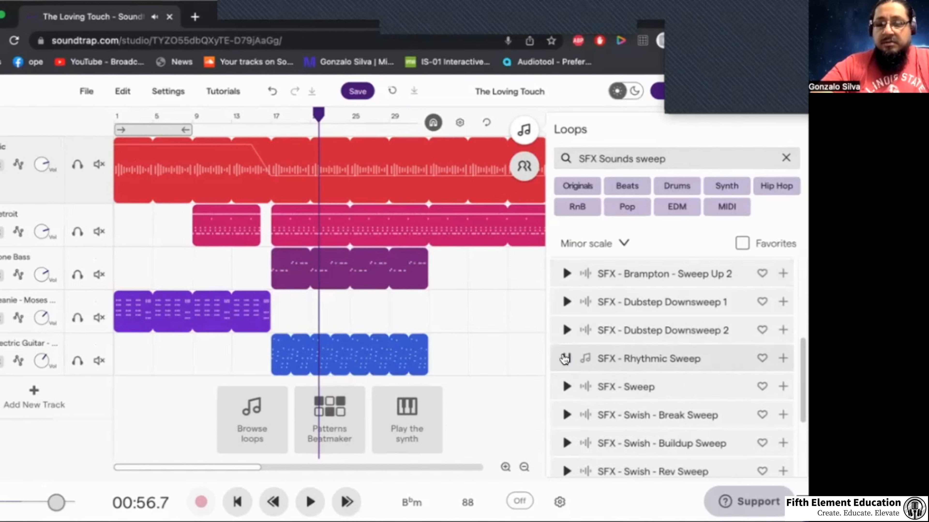
left_click(568, 330)
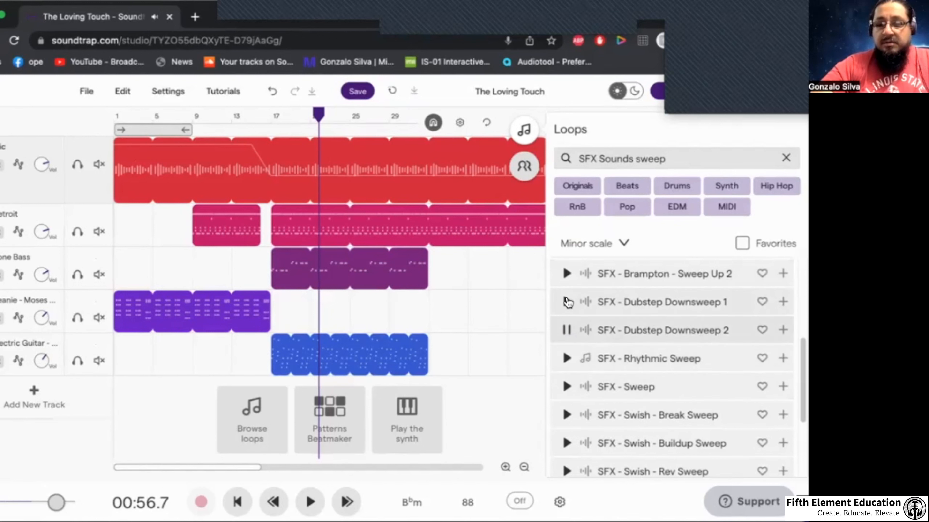
left_click(566, 302)
left_click(566, 274)
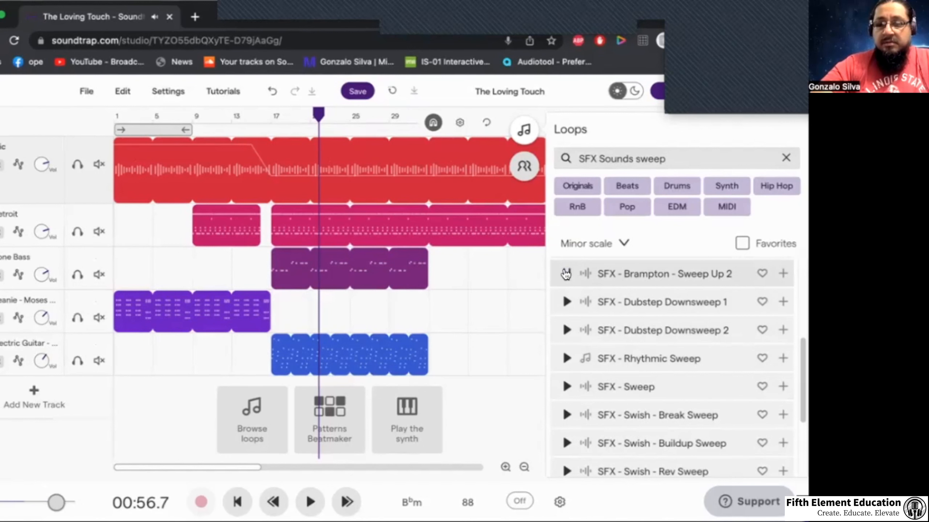
- Add the SFX Brampton Sweep Up 2 loop on a new track, return to the song's start and close the loop library
double_click(642, 278)
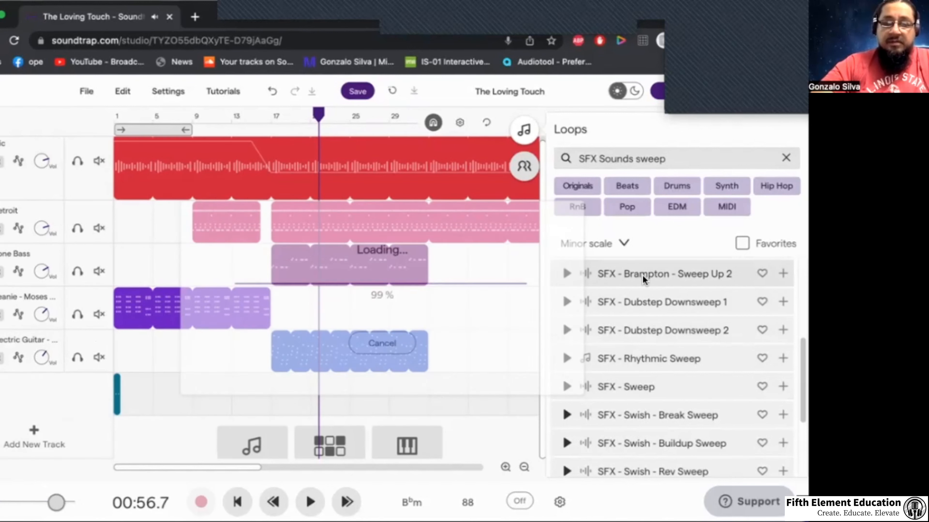
left_click(238, 503)
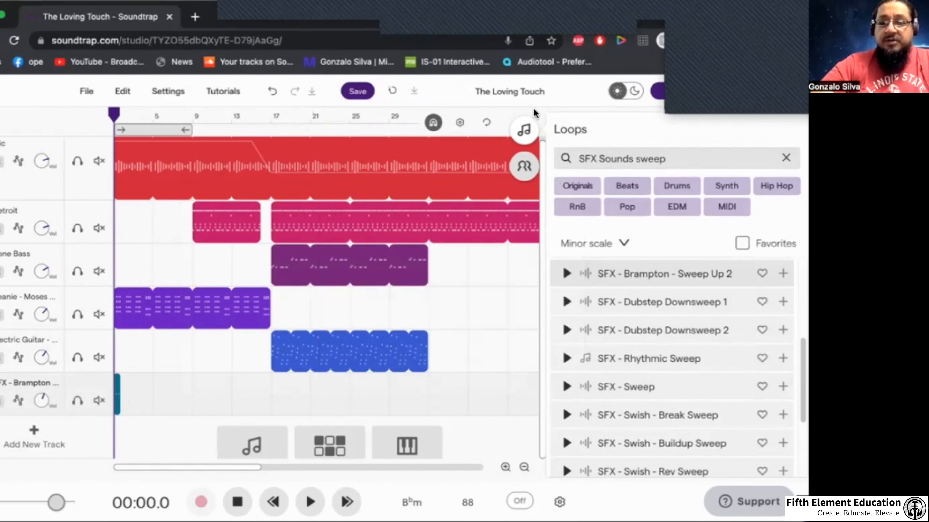
left_click(527, 140)
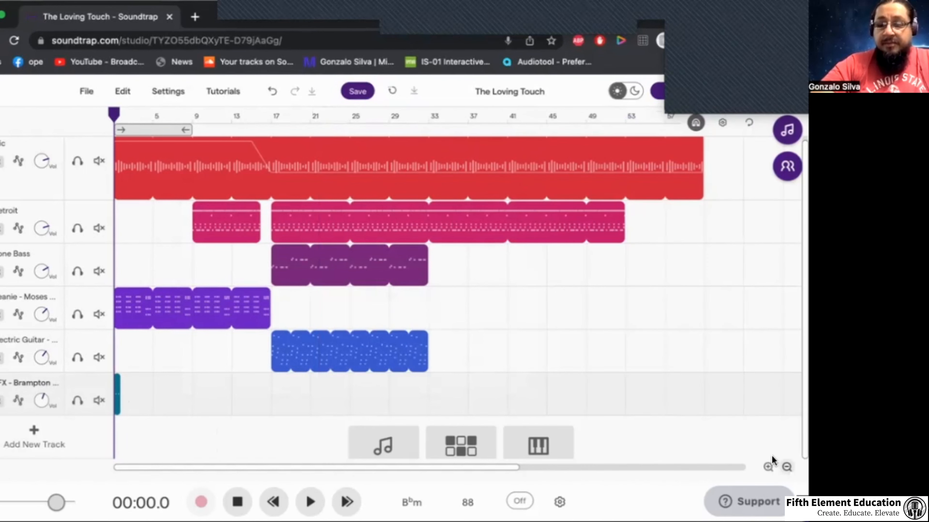
- Move the Brampton sweep clip so that it ends exactly at bar 17, leading into the bass and guitar entry
left_click(768, 467)
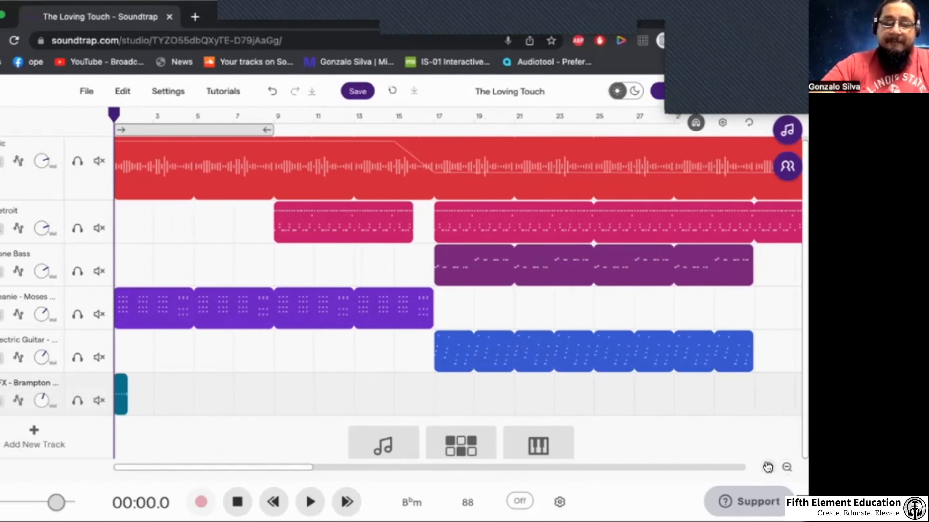
left_click_drag(120, 397, 291, 396)
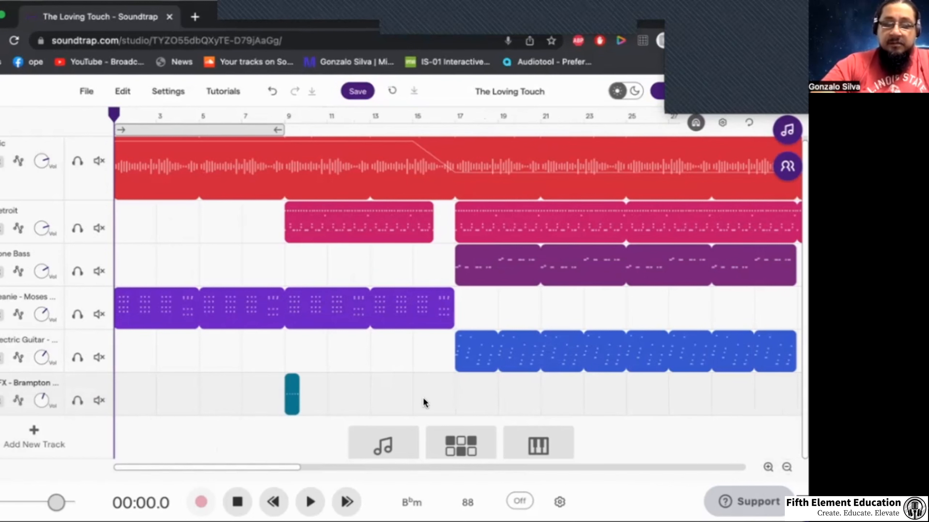
left_click(450, 394)
left_click(768, 467)
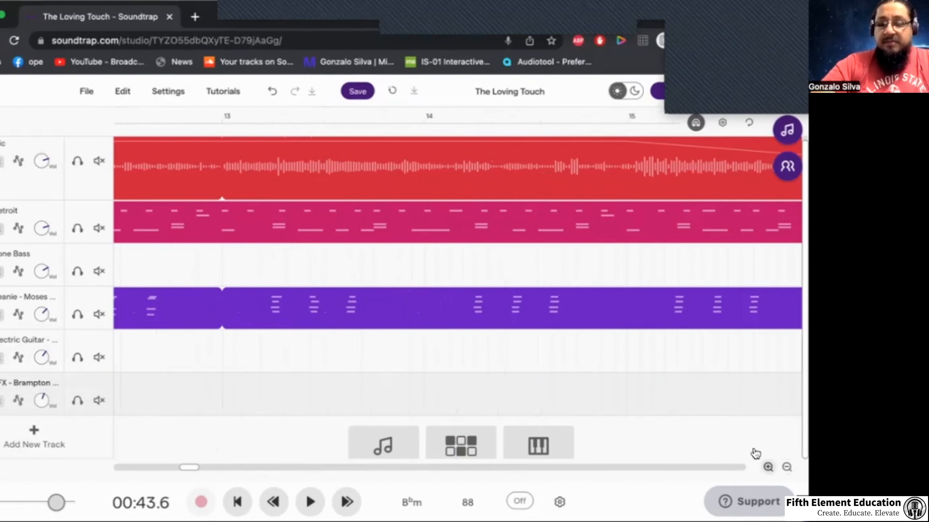
scroll(713, 381, "right", 10)
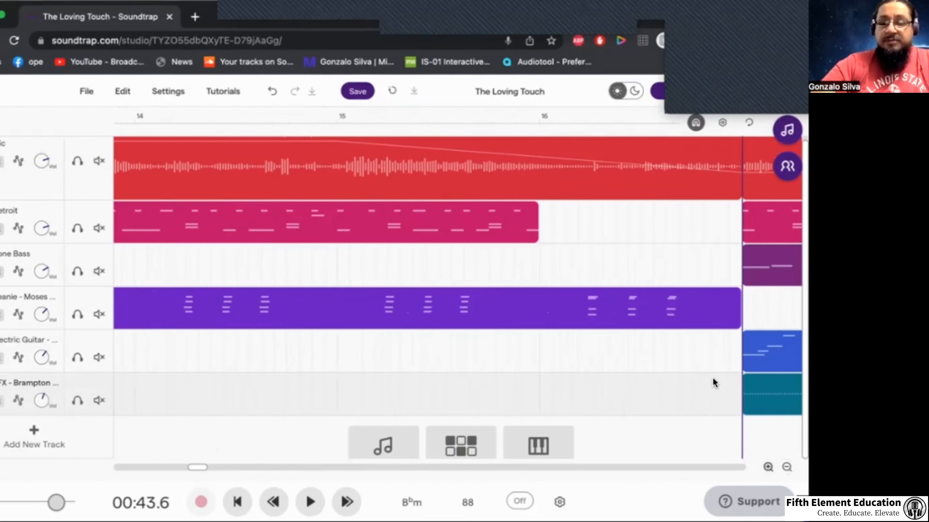
scroll(549, 395, "right", 3)
left_click_drag(499, 396, 358, 398)
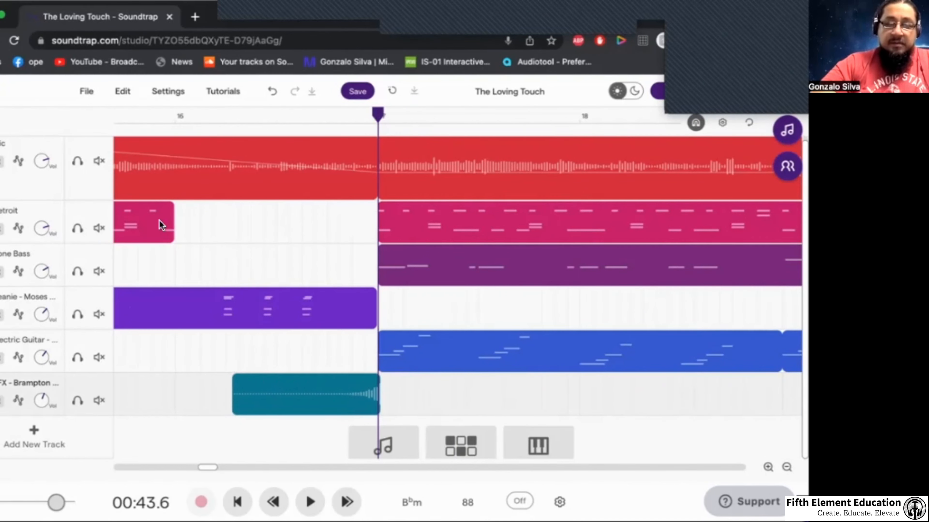
- Try looping the Detroit drum clip first to about mid-bar 16 and then almost to bar 17, playing each version
left_click(166, 206)
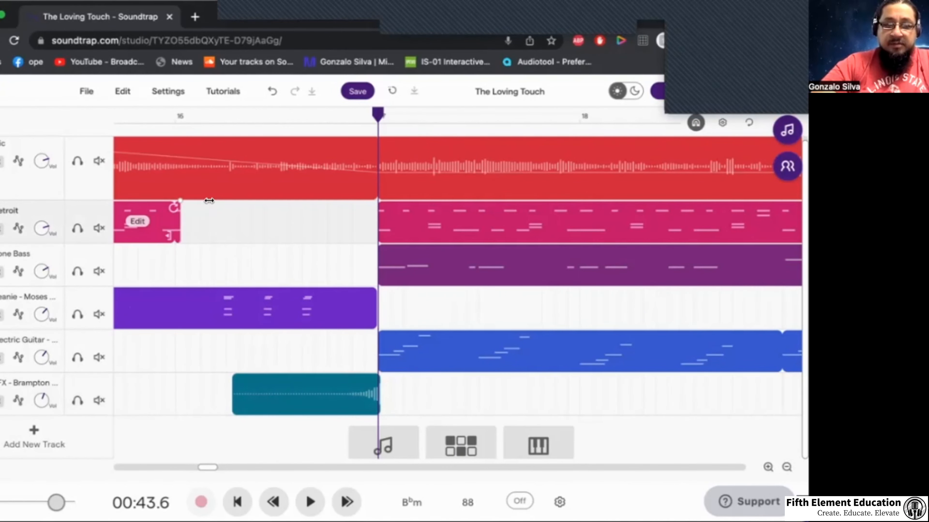
left_click_drag(209, 200, 277, 209)
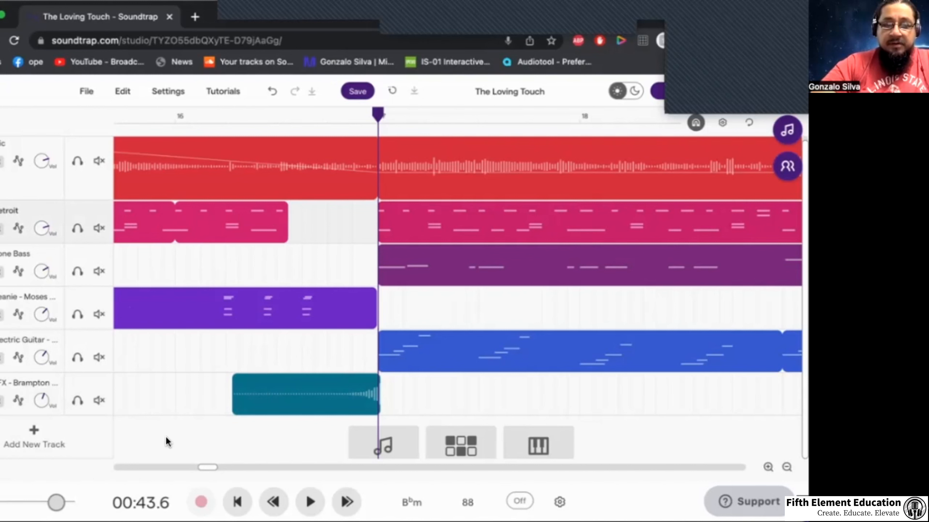
left_click(160, 442)
key("space")
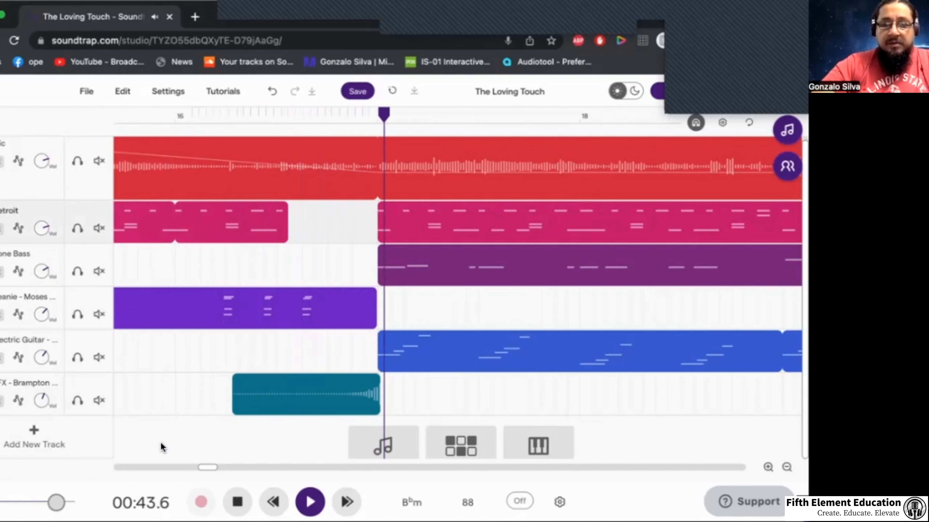
key("space")
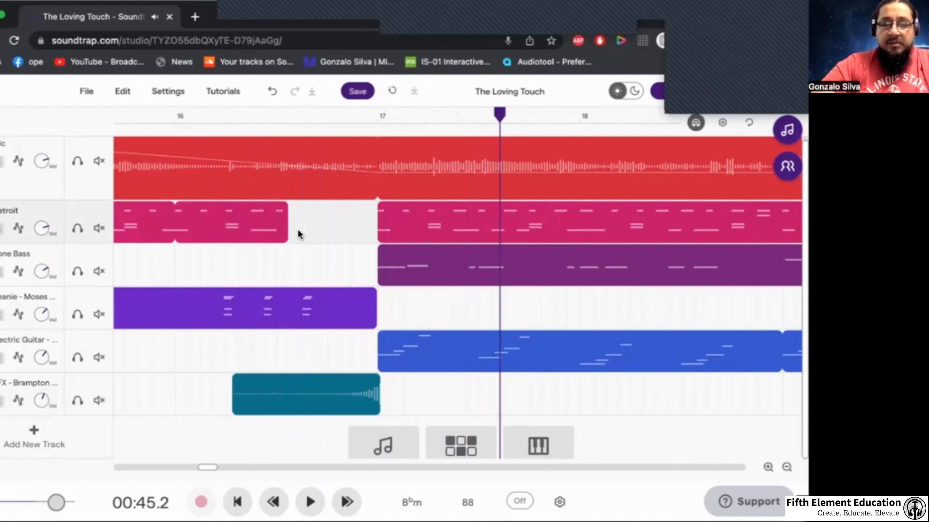
left_click_drag(279, 212, 341, 215)
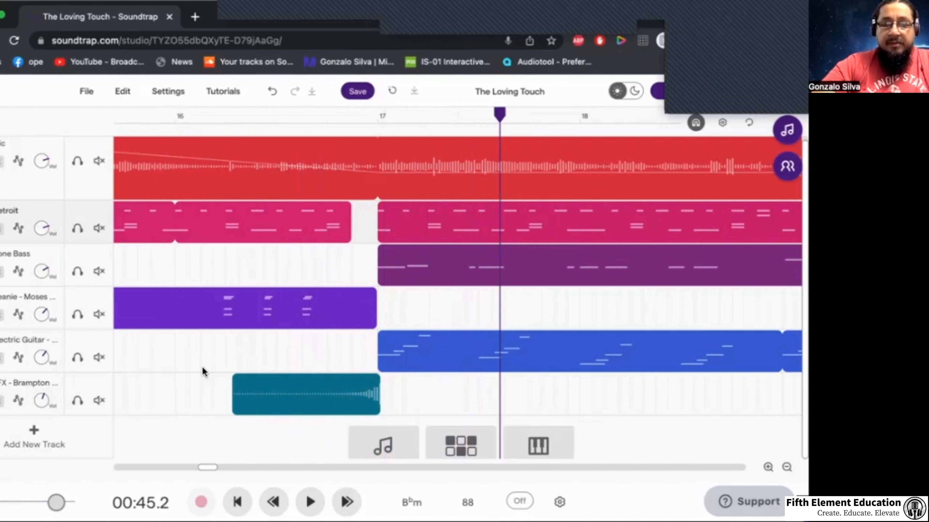
key("space")
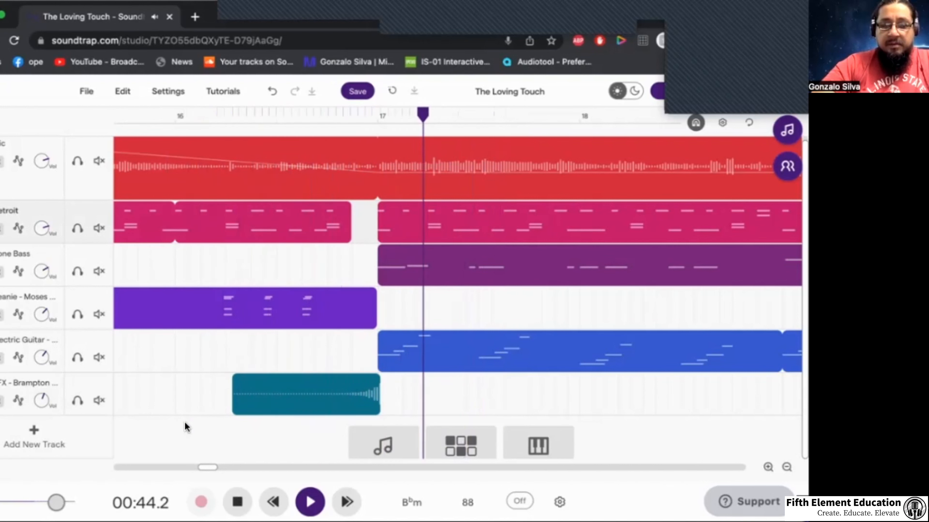
key("space")
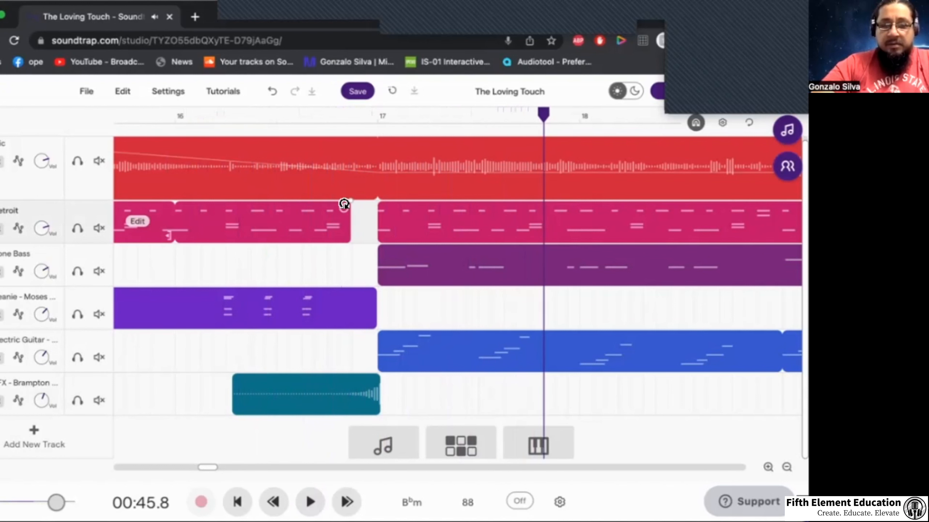
- Shorten the Detroit drum loop to end early in bar 16, just past the sweep's start, and play the transition
left_click_drag(344, 204, 228, 217)
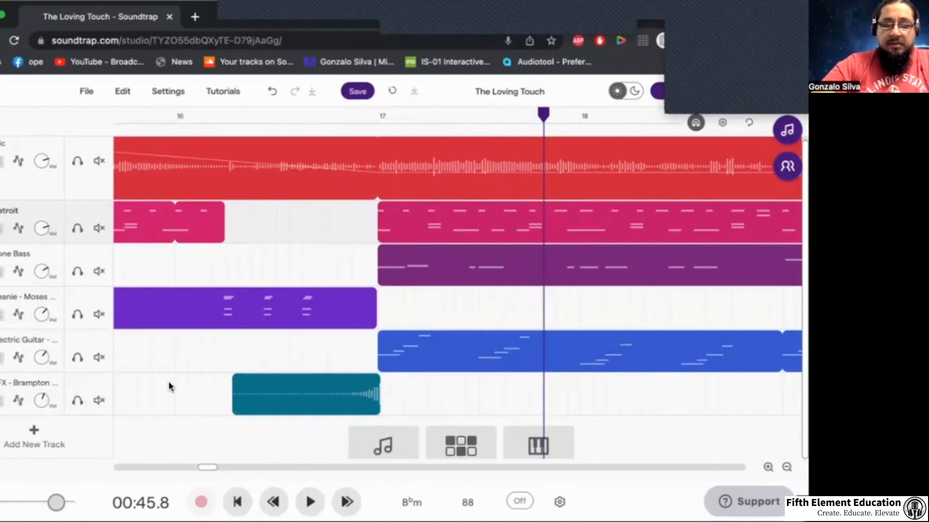
left_click(145, 427)
key("space")
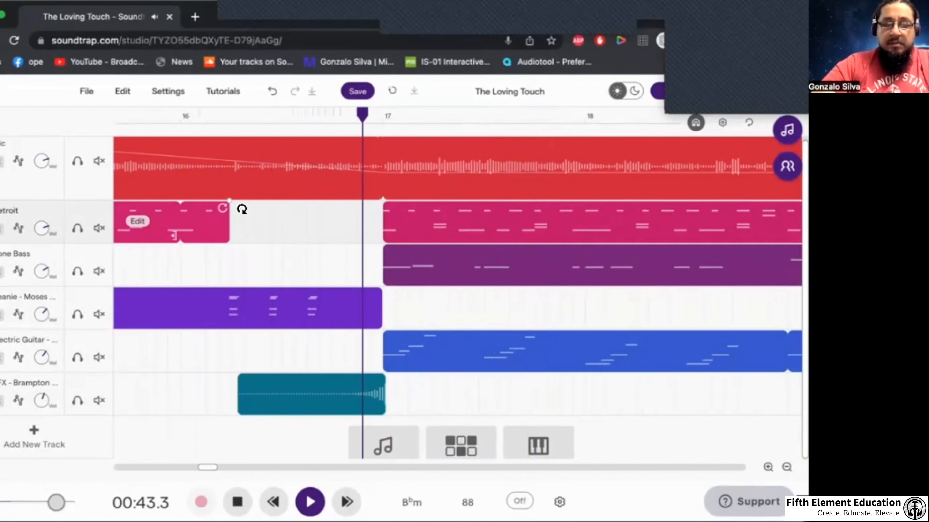
mouse_move(240, 207)
left_mouse_down()
mouse_move(267, 208)
mouse_move(242, 209)
mouse_move(255, 209)
left_mouse_up()
left_click(166, 410)
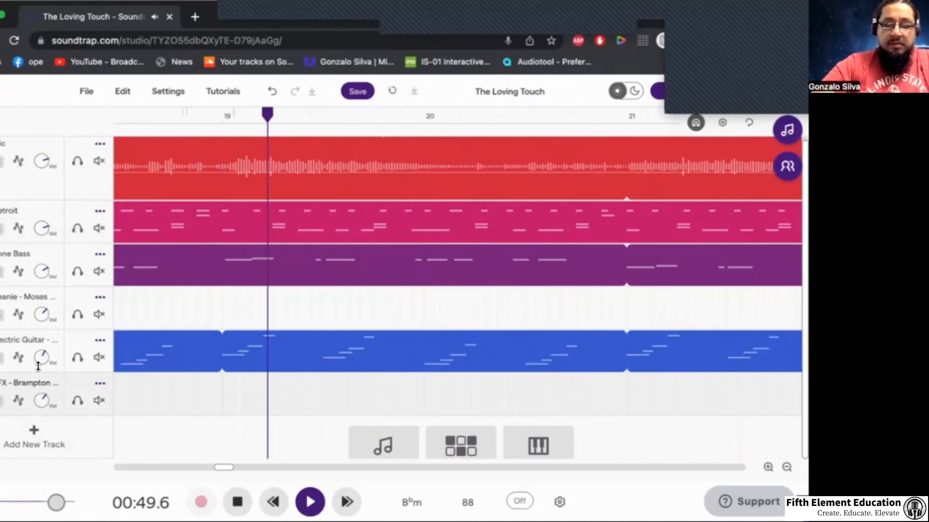
- Open the electric guitar's instrument and step through the Funk, Outlaw, RnB Guitar and Rockabilly presets during playback
double_click(285, 345)
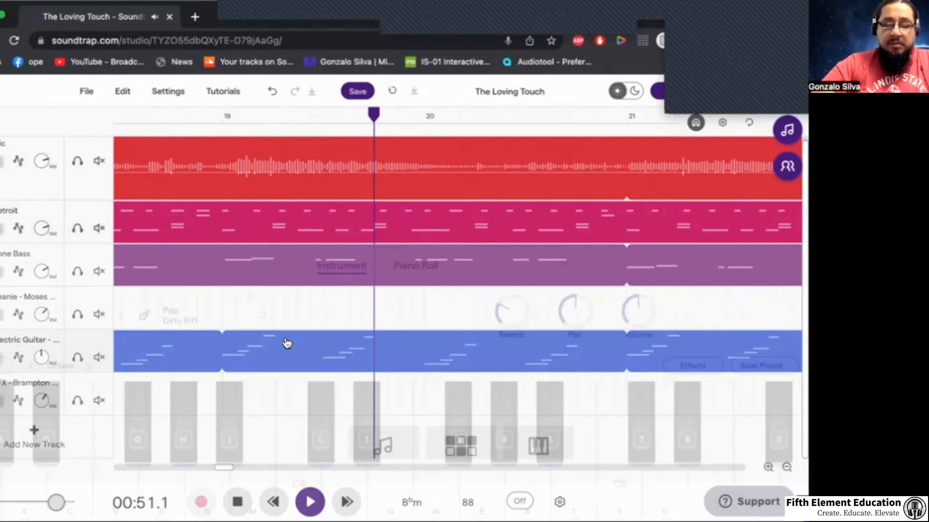
left_click(263, 269)
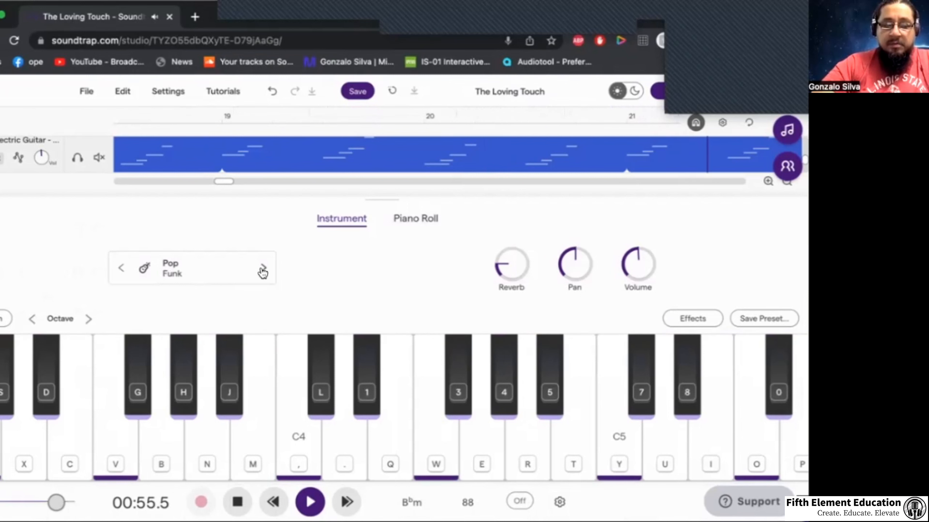
left_click(263, 269)
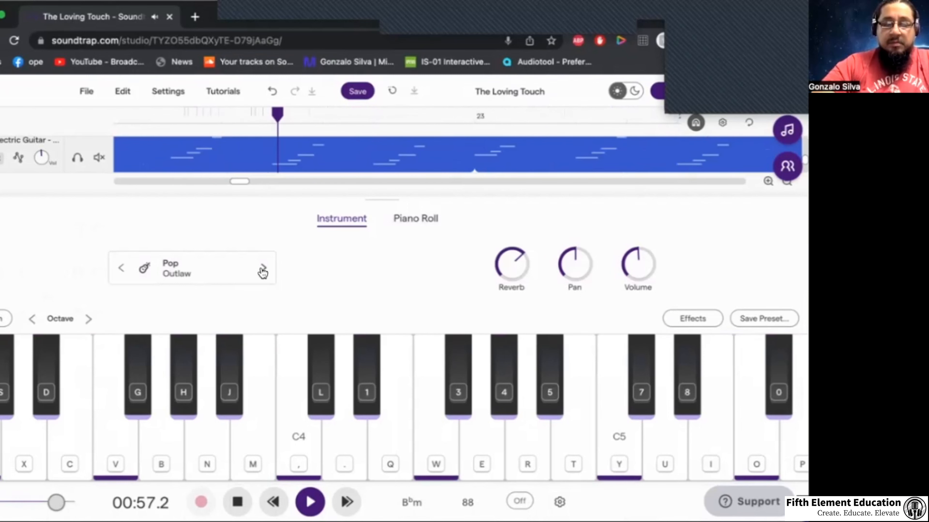
left_click(262, 269)
left_click(263, 269)
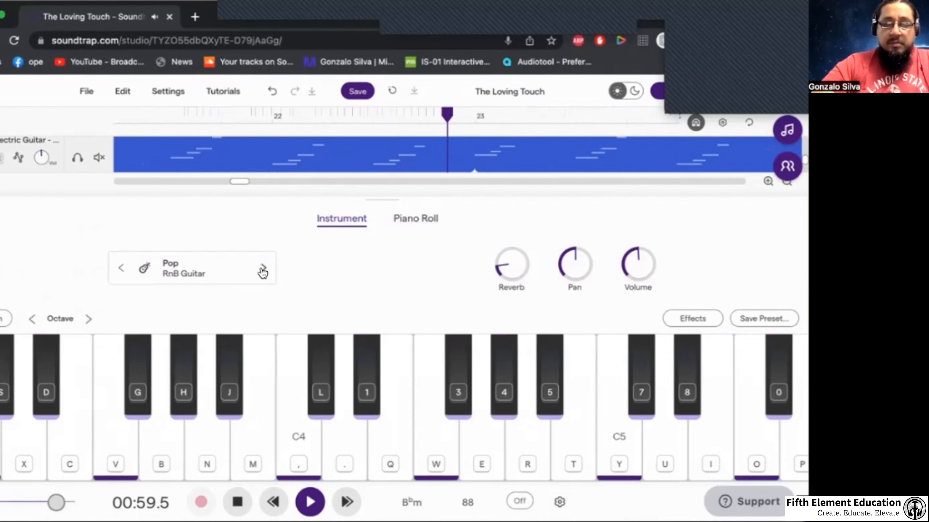
left_click(262, 270)
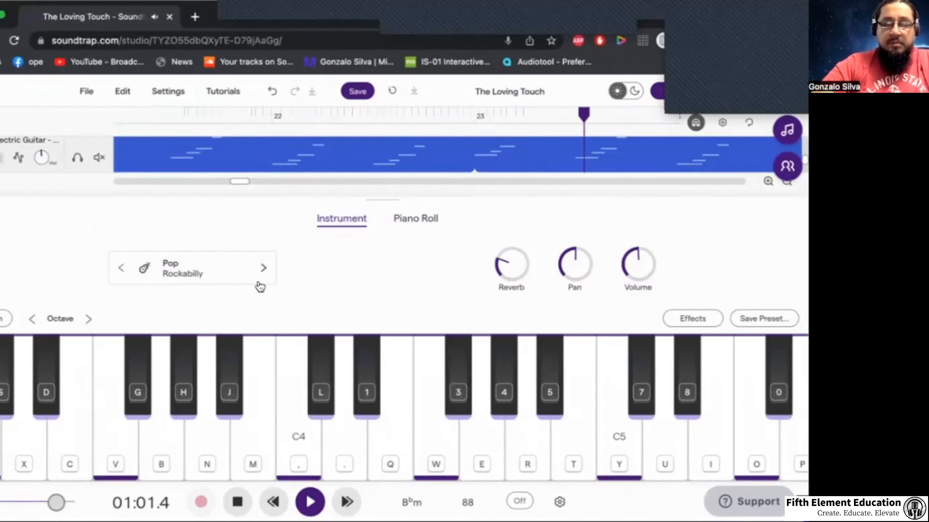
- Rewind playback to about bar 15, change the guitar preset to Slick Blues and close the instrument editor
mouse_move(224, 491)
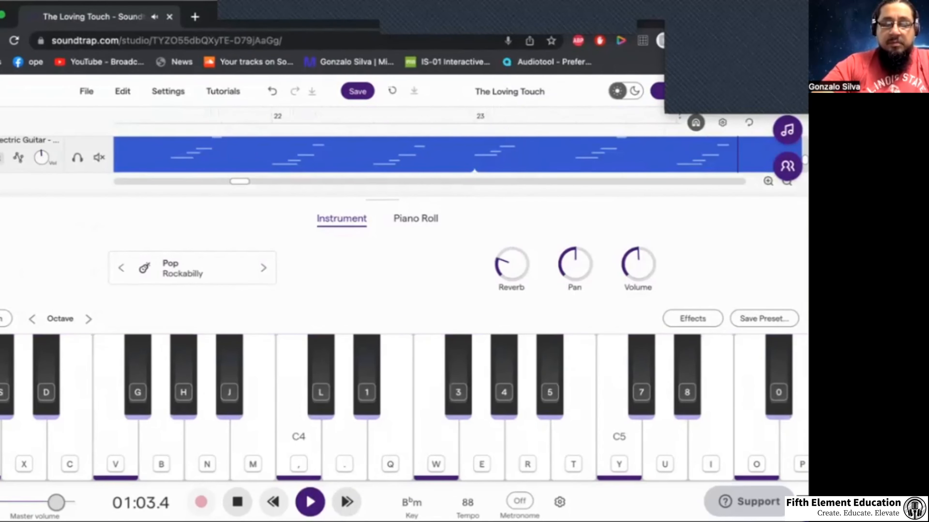
left_click(273, 502)
left_click(273, 501)
left_click(273, 502)
left_click(273, 502)
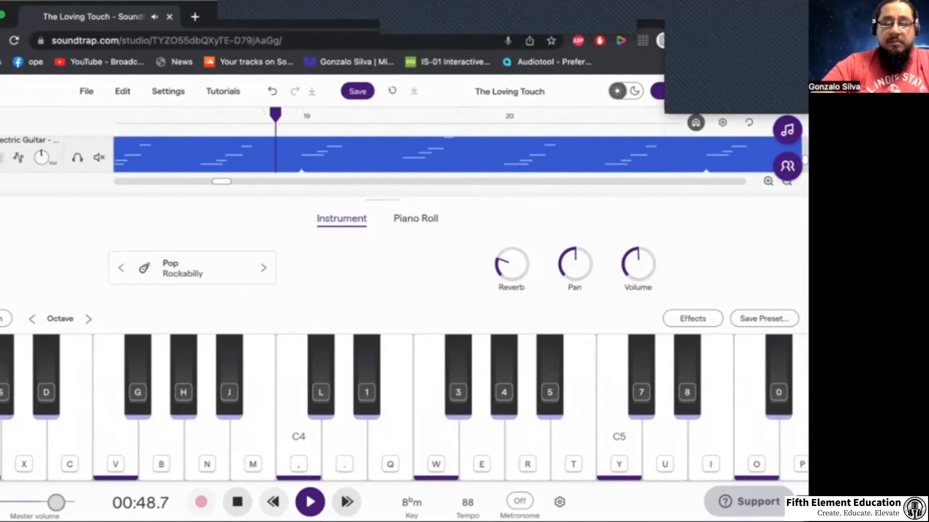
left_click(273, 502)
left_click(273, 502)
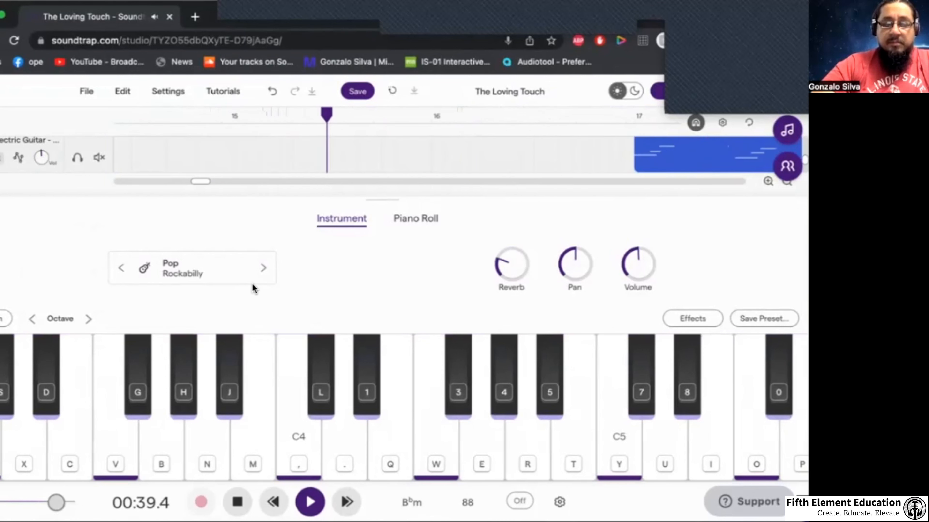
left_click(260, 273)
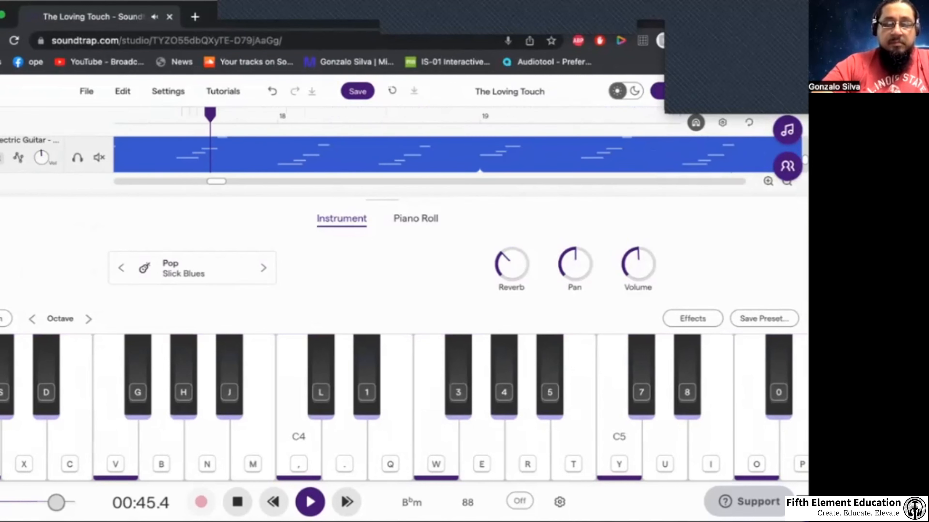
left_click(1, 219)
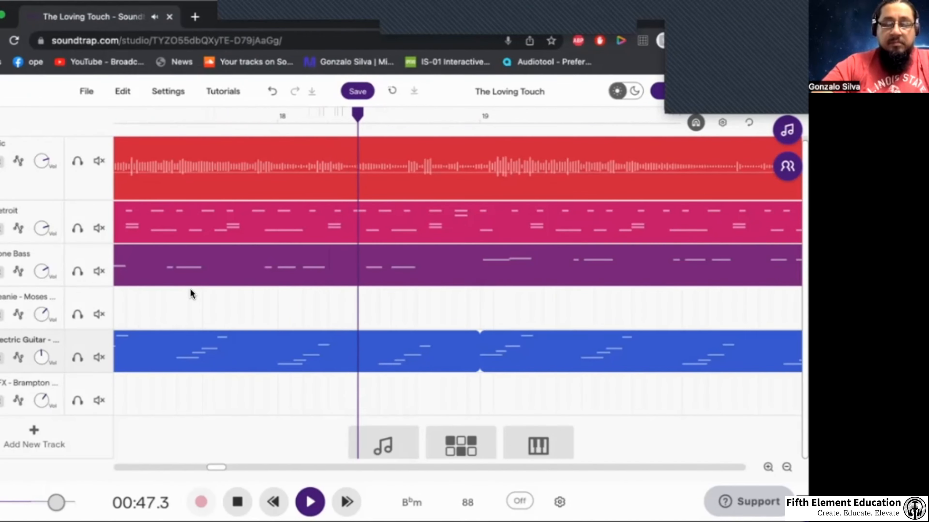
- Listen to the bass and guitar section up to just before bar 25 and stop playback there
left_click(786, 467)
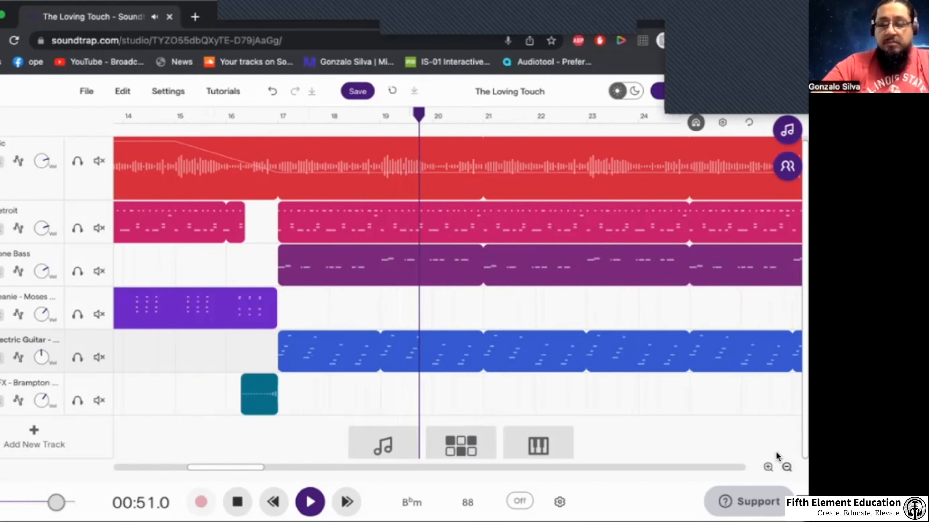
left_click(786, 467)
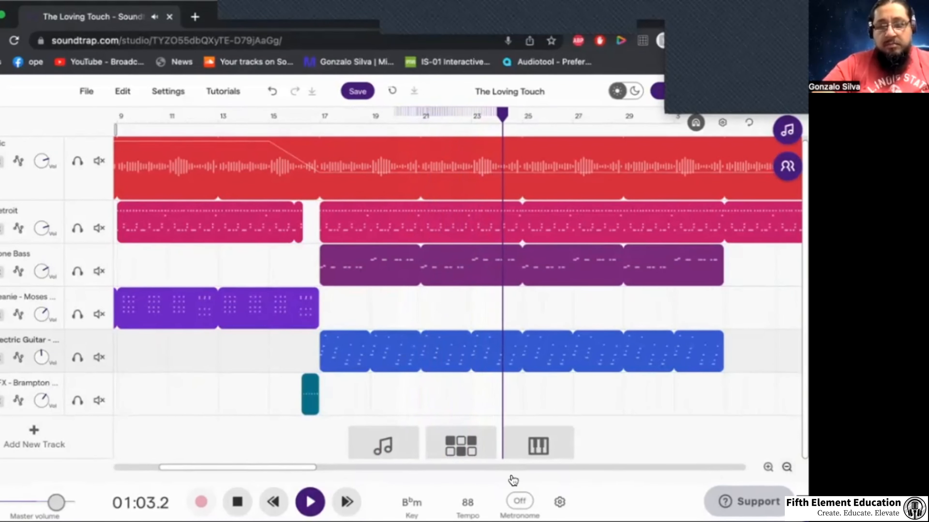
left_click(477, 341)
key("space")
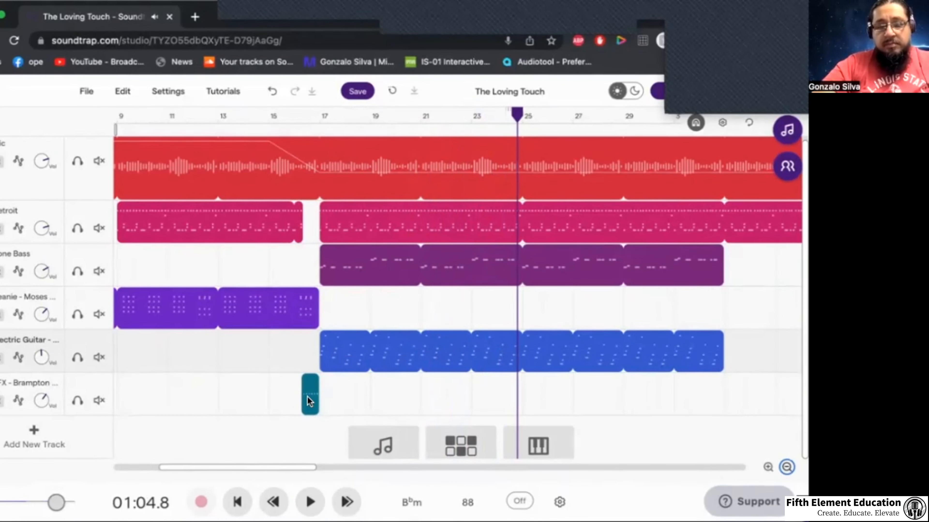
- Copy the Brampton sweep clip to end at bar 25 and cut a short gap in the drums and bass before that bar
left_click(306, 396)
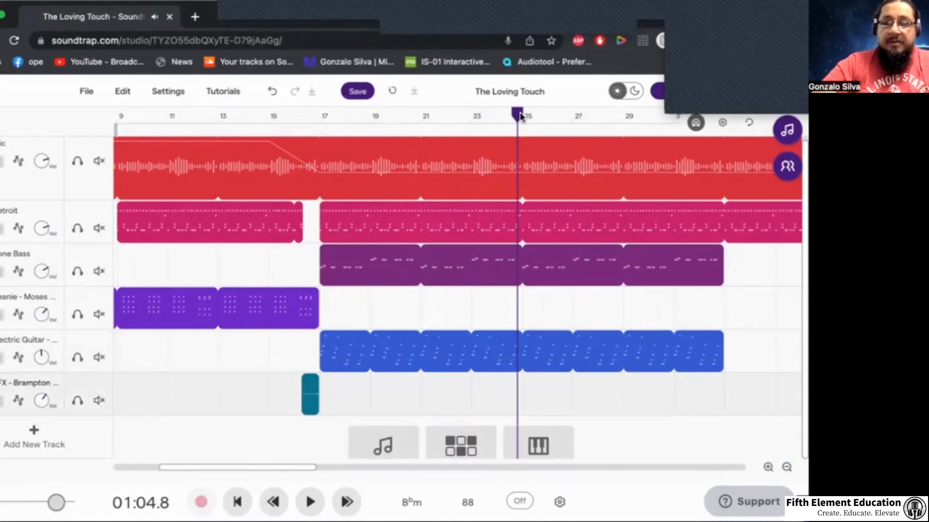
left_click(521, 116)
left_click(518, 233)
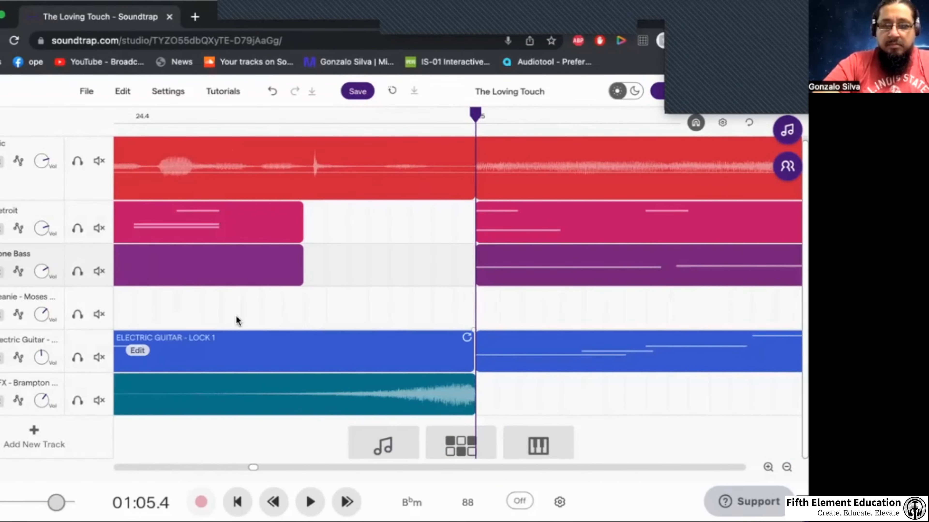
- Play the transition into bar 25 to hear the copied sweep together with the drum and bass break
double_click(208, 308)
key("space")
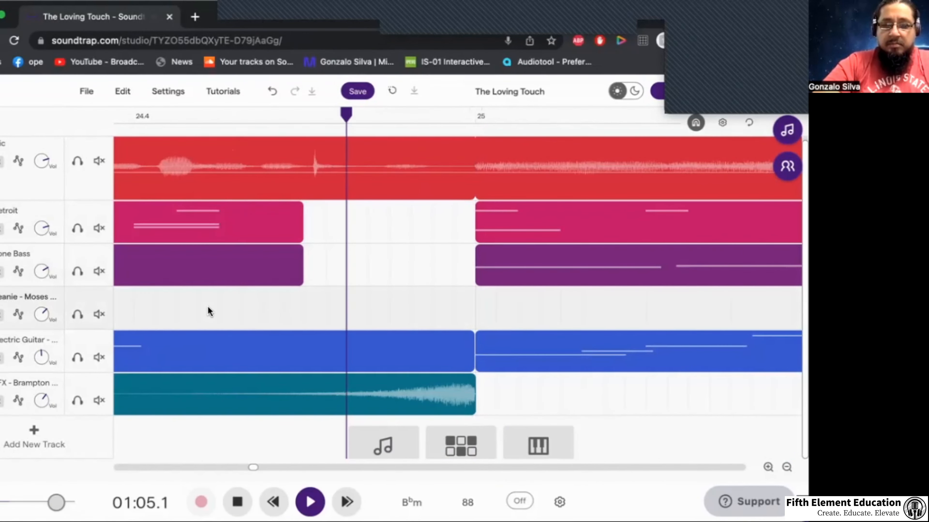
left_click(786, 467)
left_click(787, 466)
left_click(786, 466)
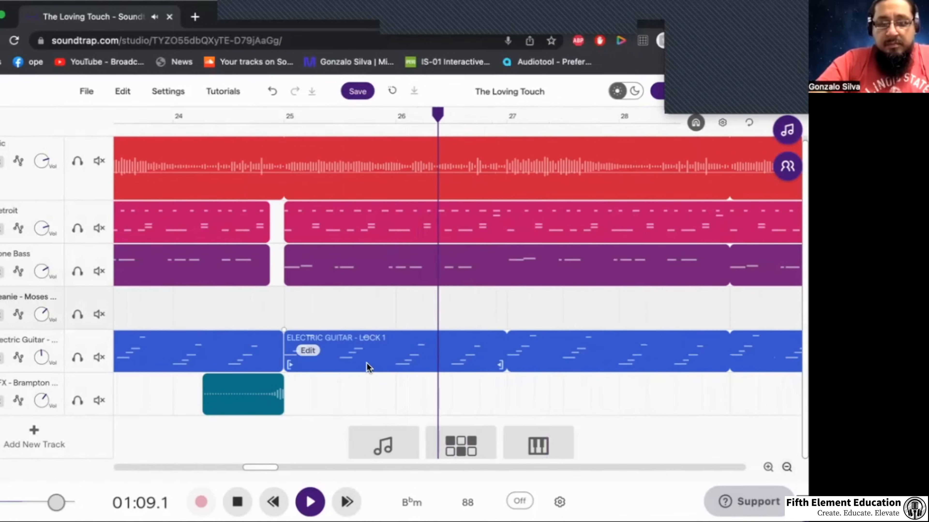
- Delete the Electric Guitar clips after bar 25 and play the transition into that bar
key("Delete")
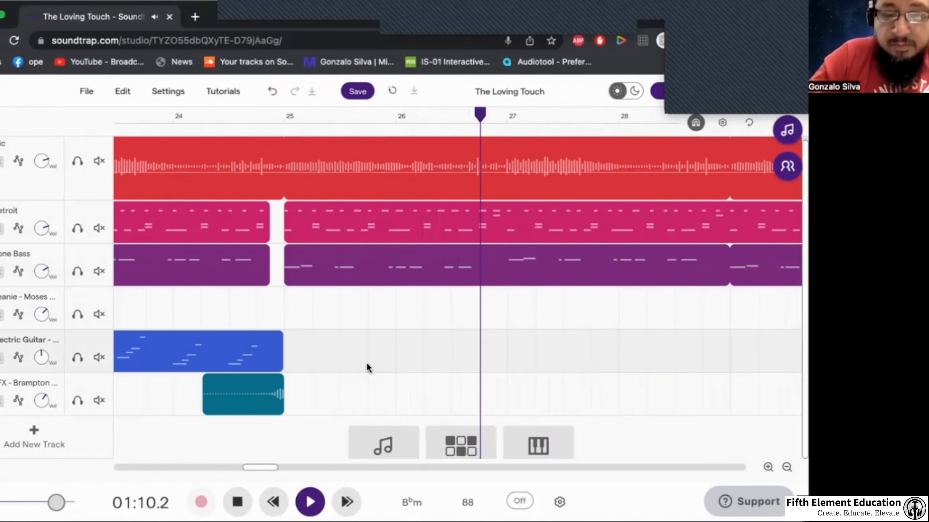
left_click(168, 309)
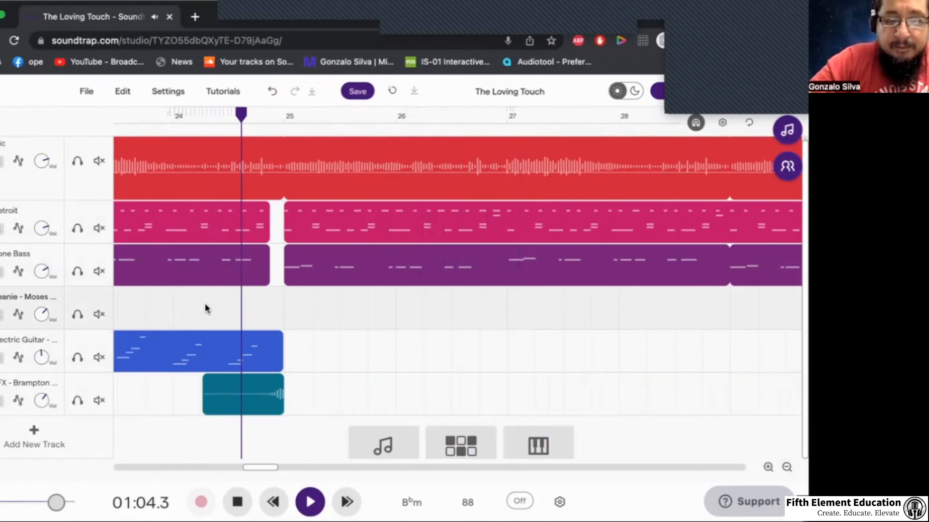
mouse_move(310, 234)
key("space")
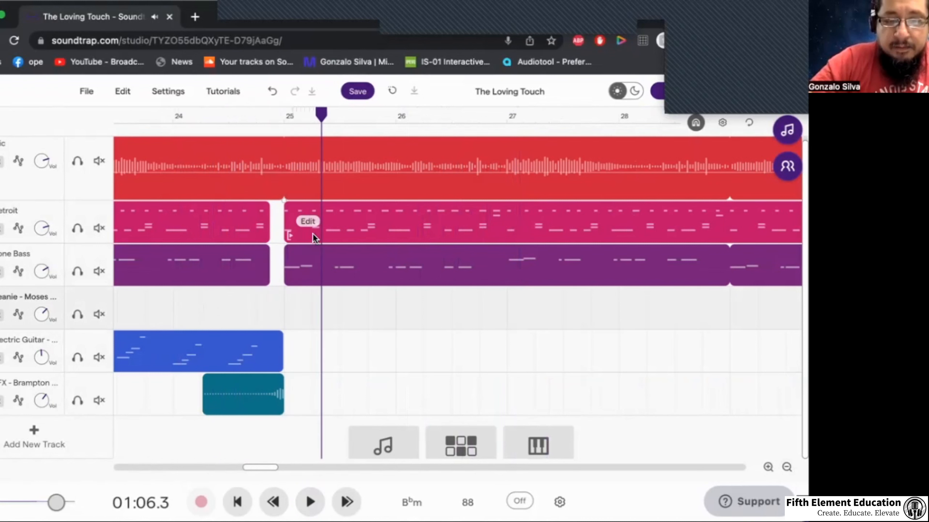
- Shorten the Detroit drum clip before bar 25 to leave a gap of about one and a half beats, and play the transition
left_click(258, 217)
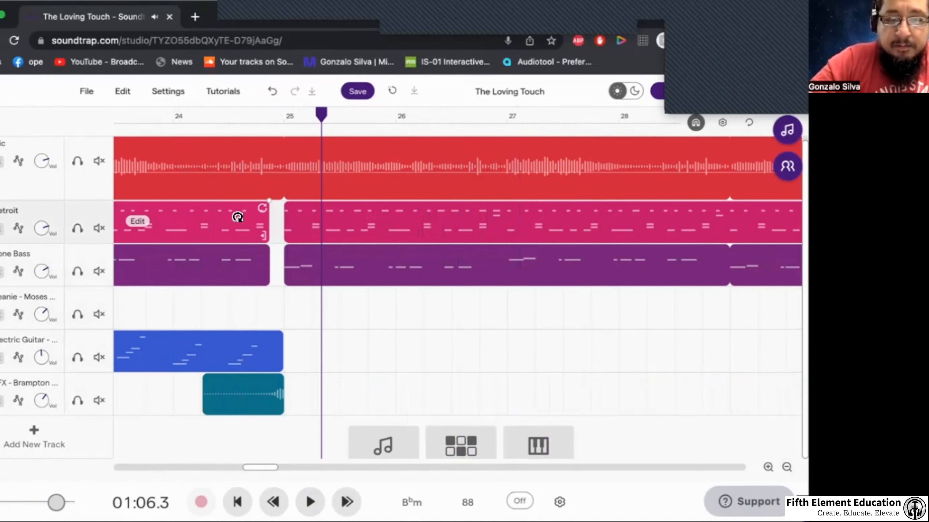
left_click_drag(258, 233, 242, 233)
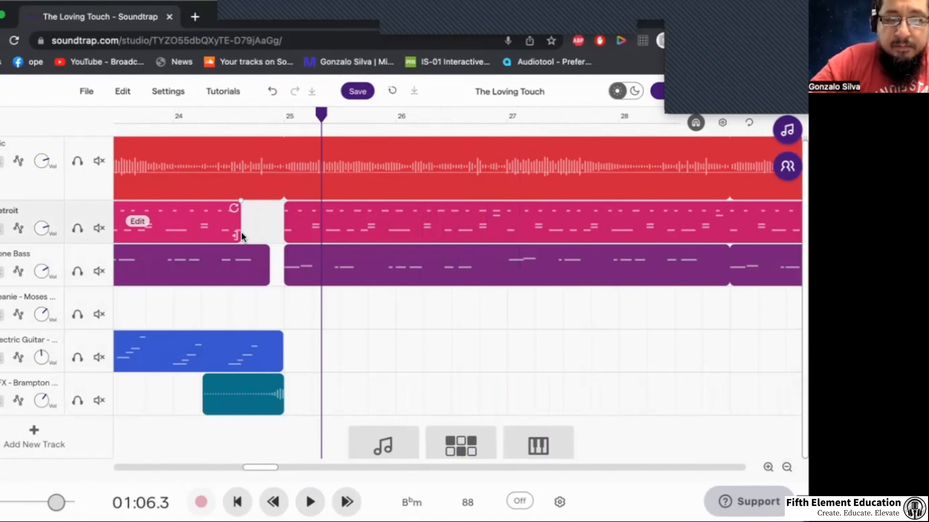
left_click(183, 296)
key("space")
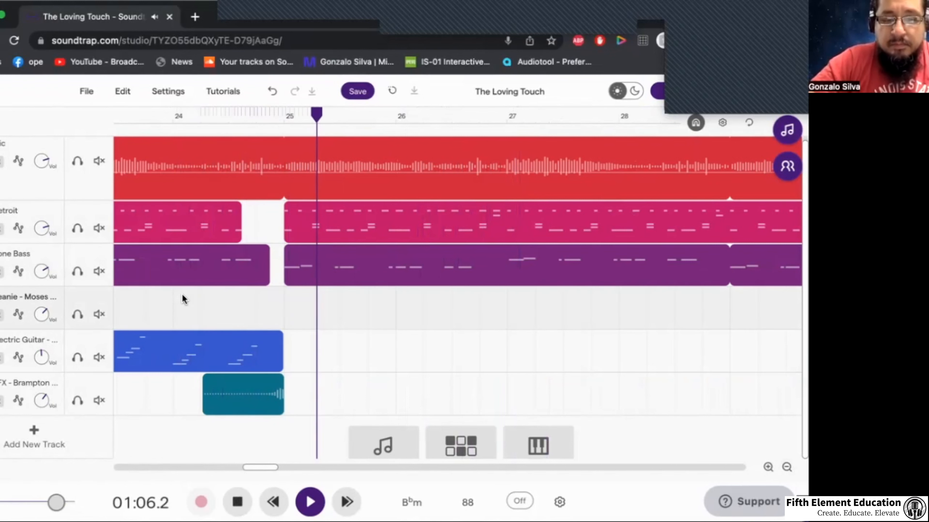
key("space")
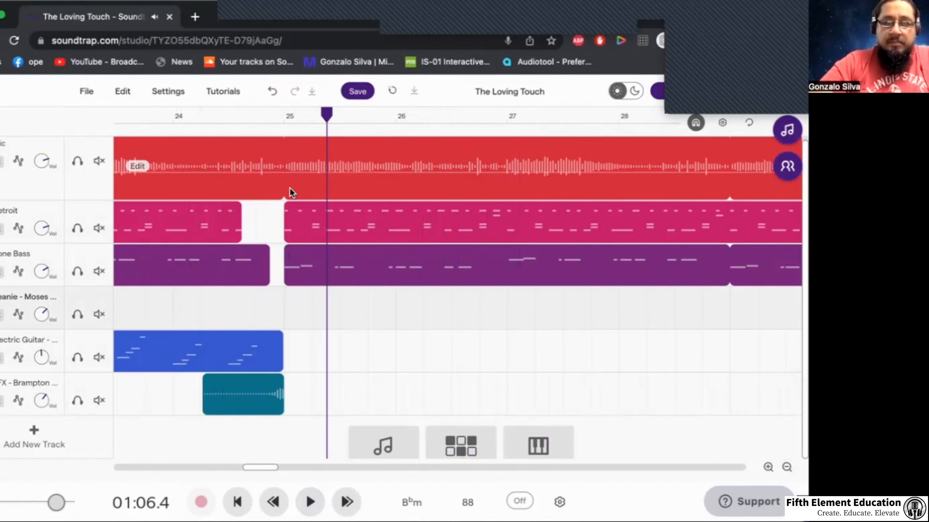
- Add two points to the first track's Muffled automation so it rises to near maximum at bar 25, and listen to the change
left_click(18, 162)
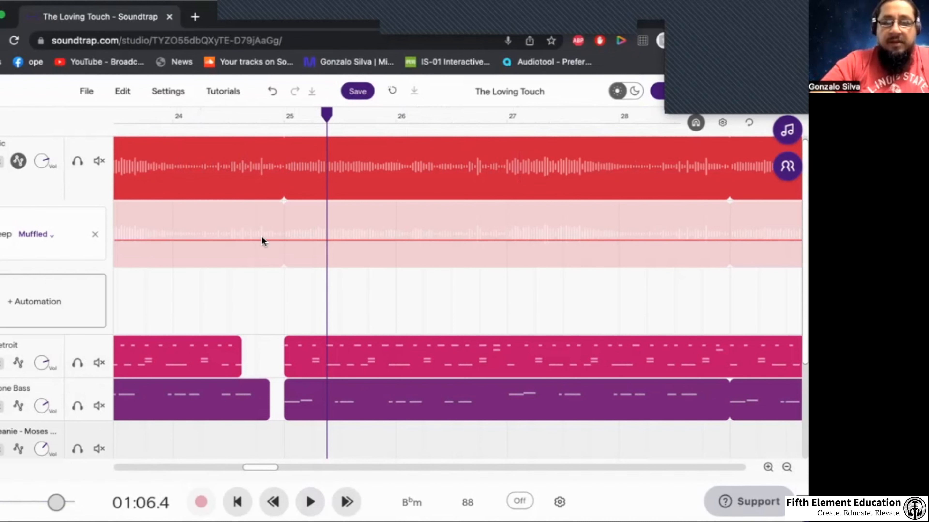
left_click(243, 240)
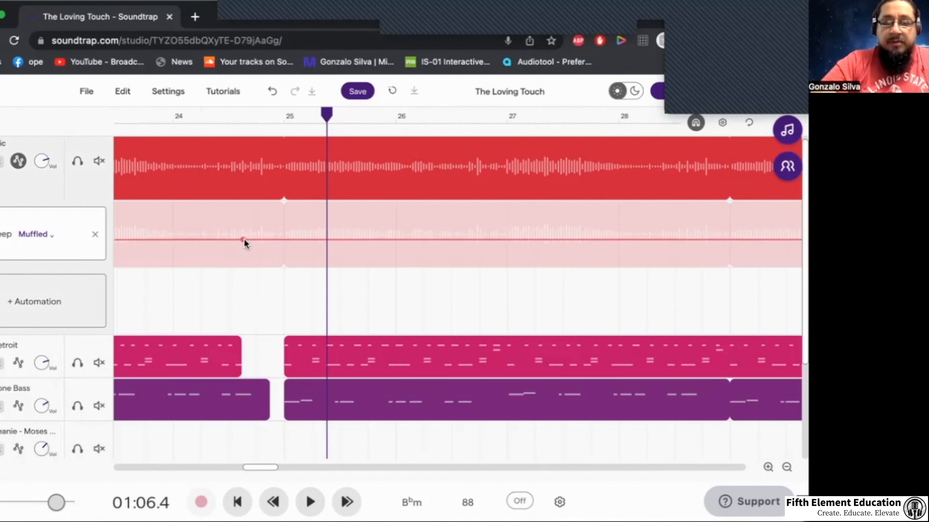
left_click(285, 240)
left_click_drag(284, 239, 286, 203)
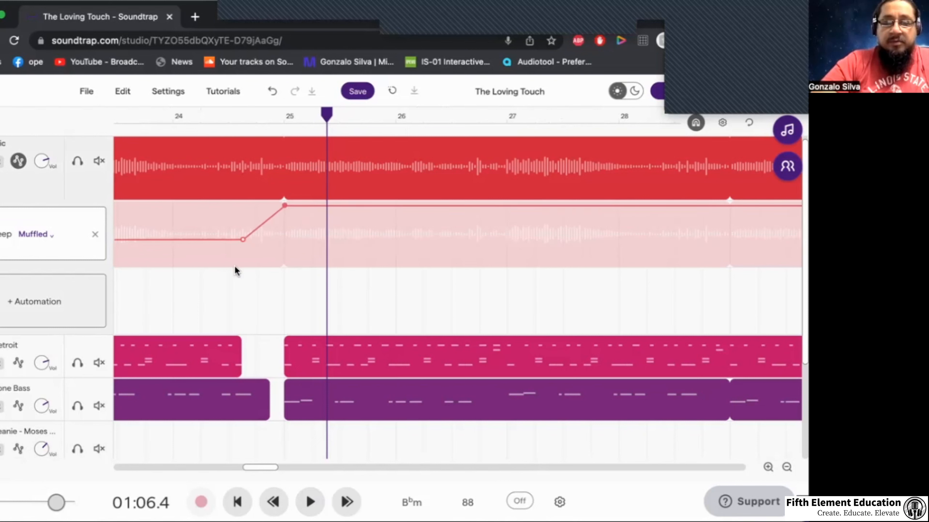
left_click(208, 284)
key("space")
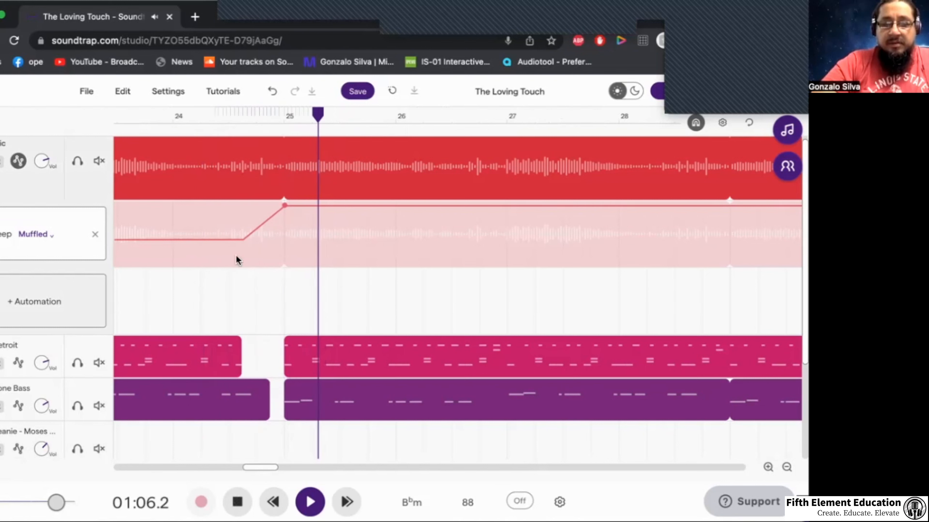
key("space")
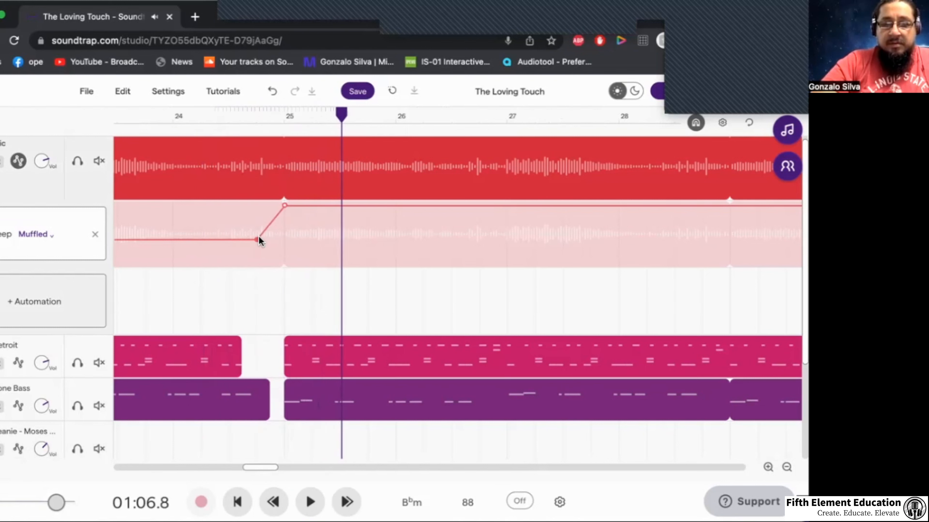
- Move the start point of the Muffled automation rise to just before bar 25 and replay the transition
left_click_drag(258, 237, 268, 237)
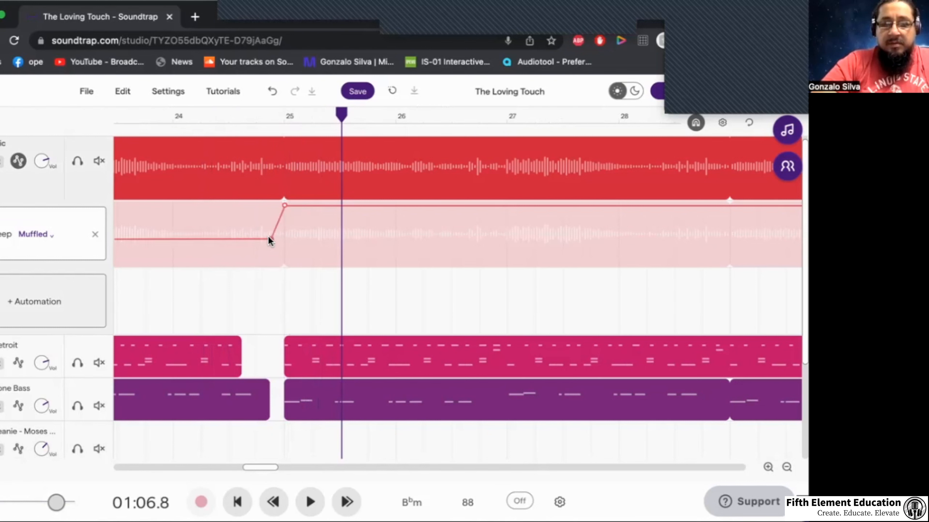
left_click(192, 288)
key("space")
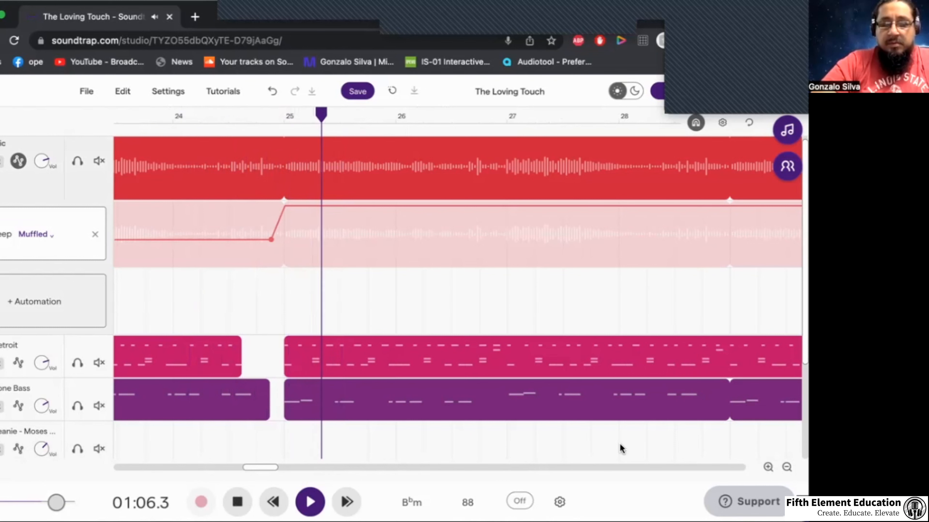
- Hide the automation lane, shorten the first track and the Detroit drums to end at bar 33, and save the project
left_click(786, 467)
left_click(786, 467)
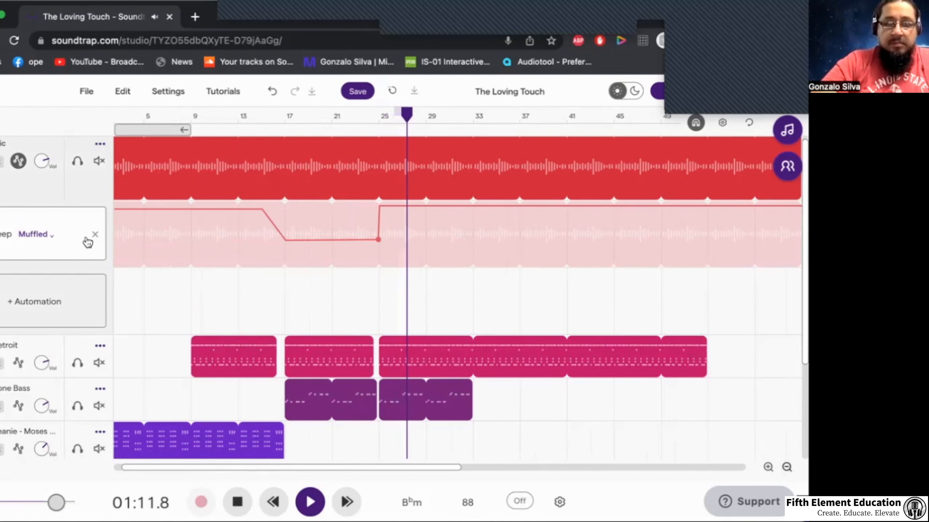
left_click(19, 161)
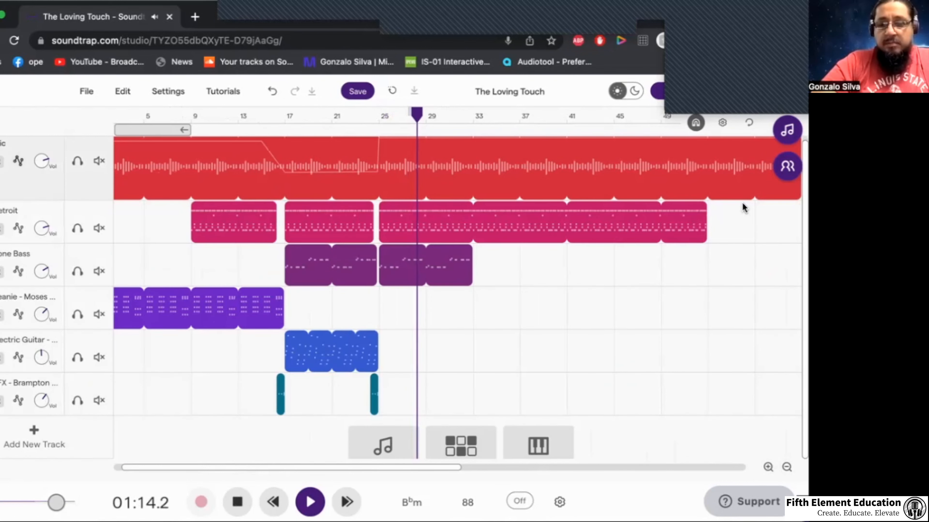
left_click(786, 468)
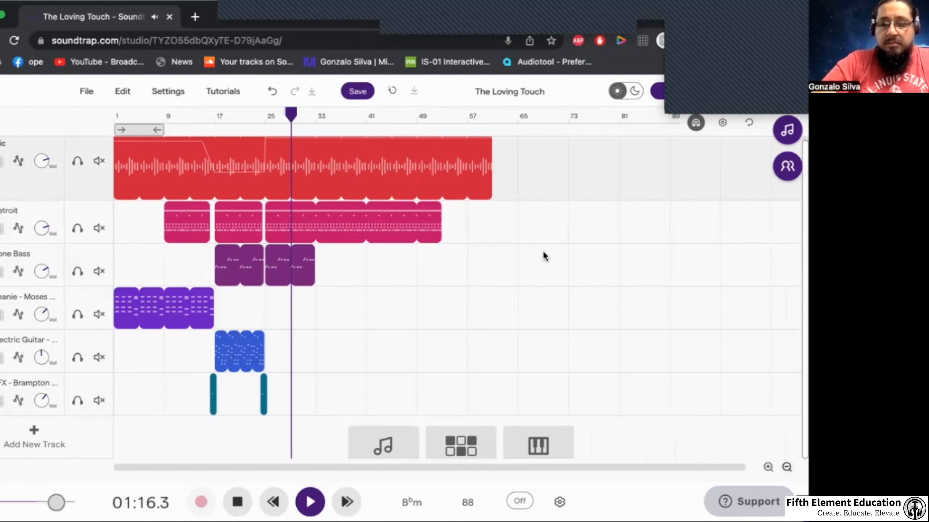
left_click_drag(485, 142, 321, 145)
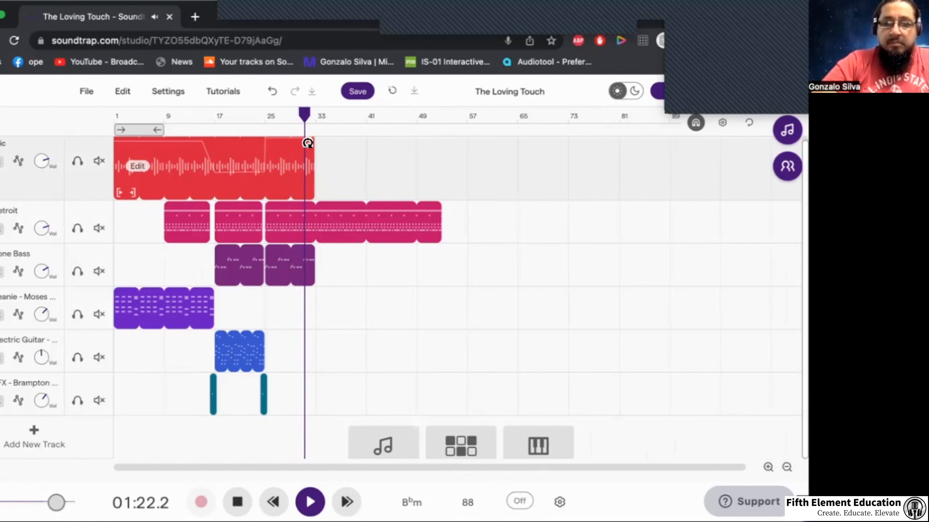
left_click_drag(432, 208, 313, 201)
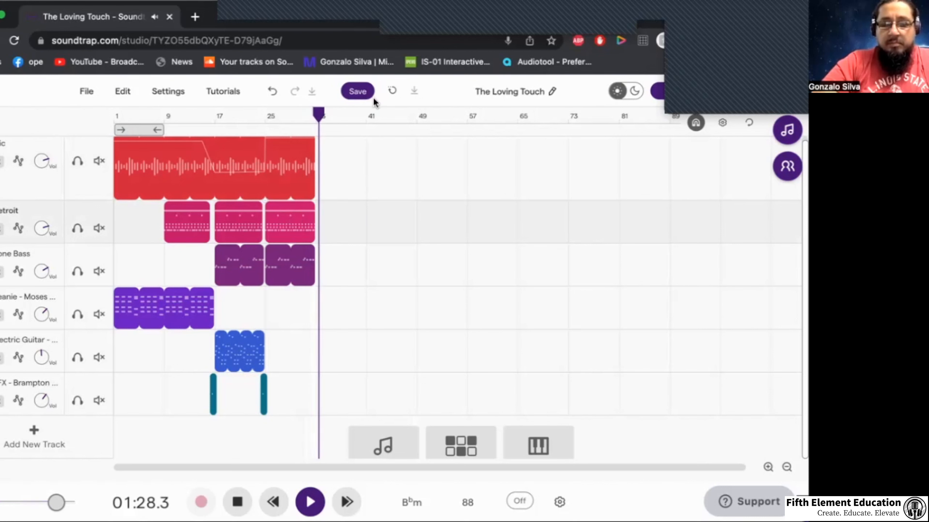
key("space")
left_click(357, 92)
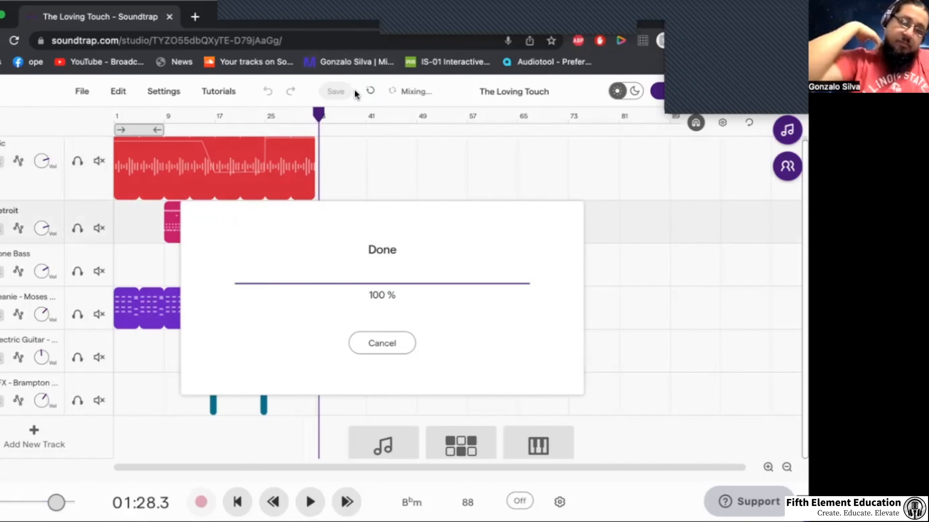
- Play the song from the beginning and lower the volume of the Moses track slightly
key("Return")
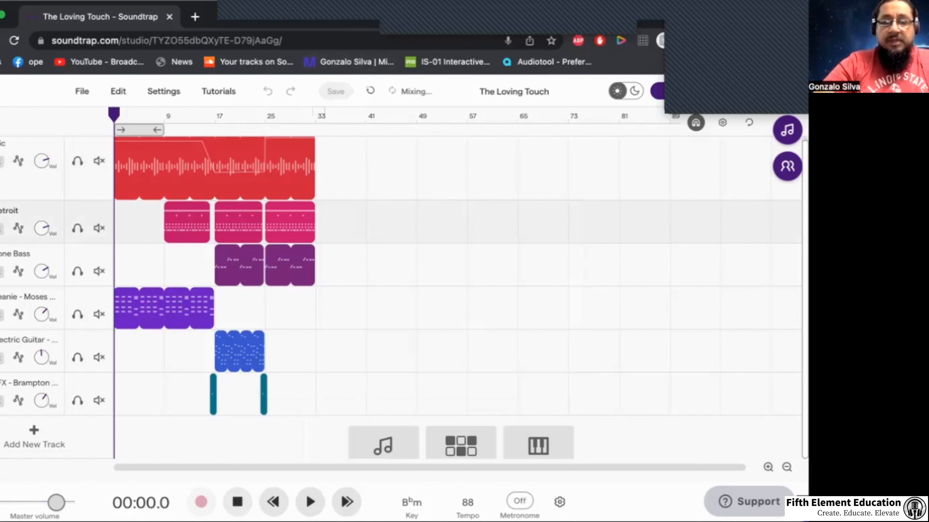
key("space")
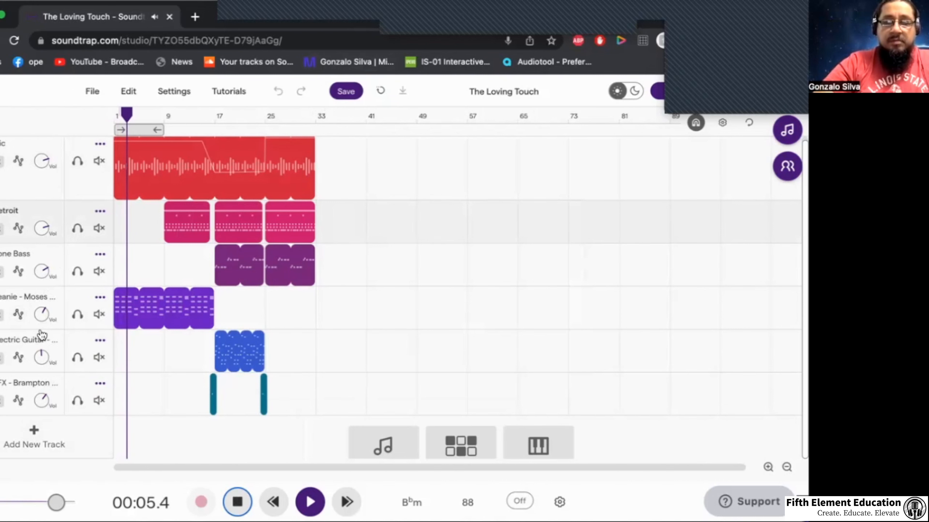
left_click_drag(41, 315, 40, 332)
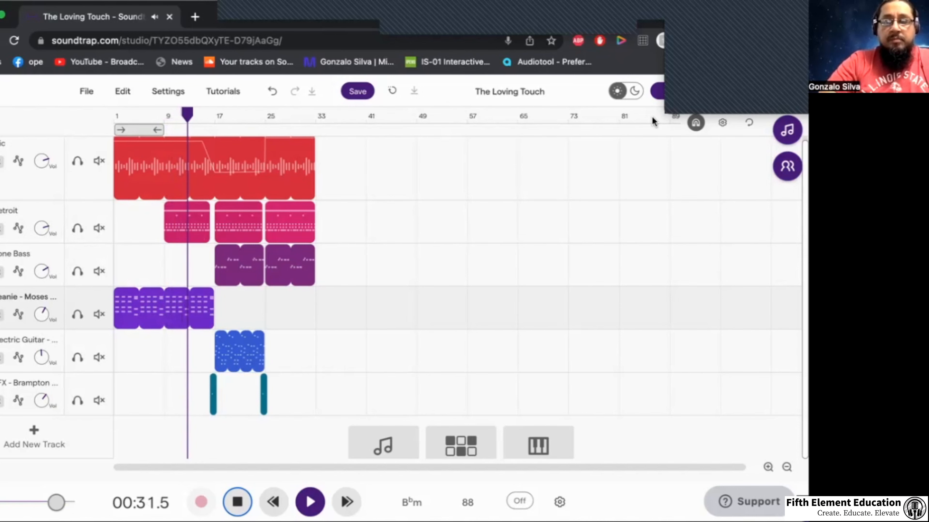
- Download The Loving Touch from the Projects page as a WAV file and confirm saving it
left_click(787, 166)
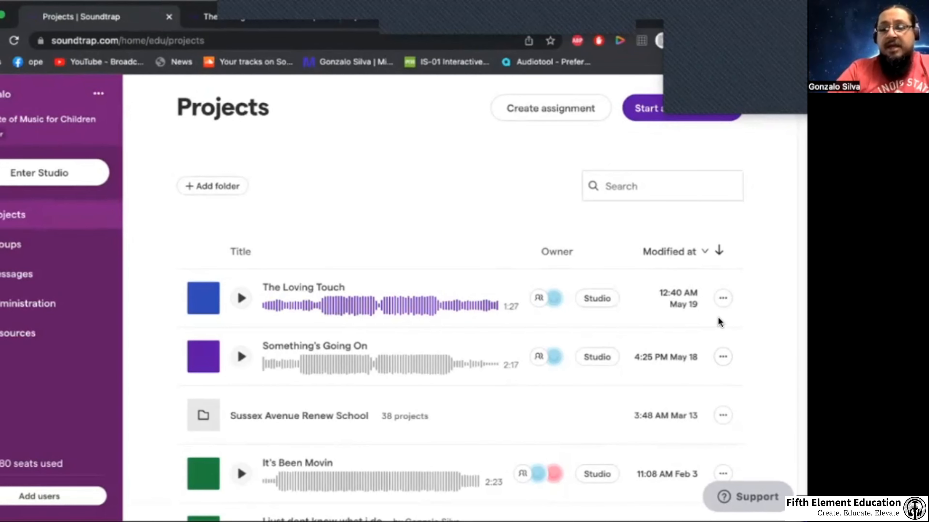
left_click(723, 298)
mouse_move(690, 245)
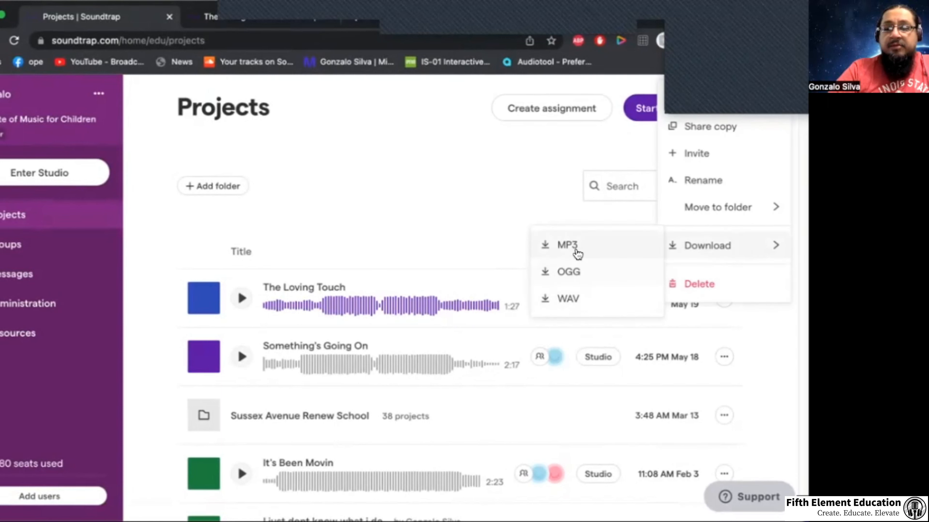
left_click(575, 300)
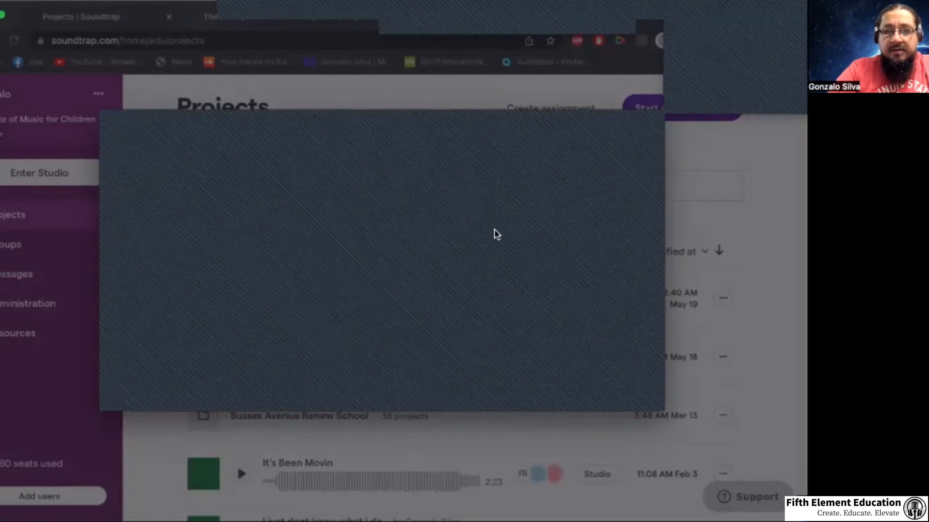
left_click(625, 392)
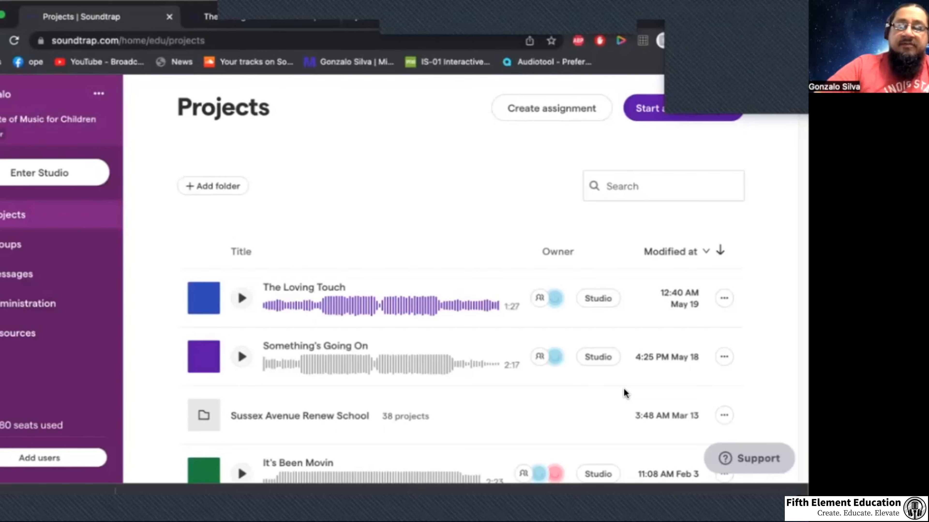
- Review the sharing, assignment, renaming and folder options for The Loving Touch project, and close them
left_click(723, 298)
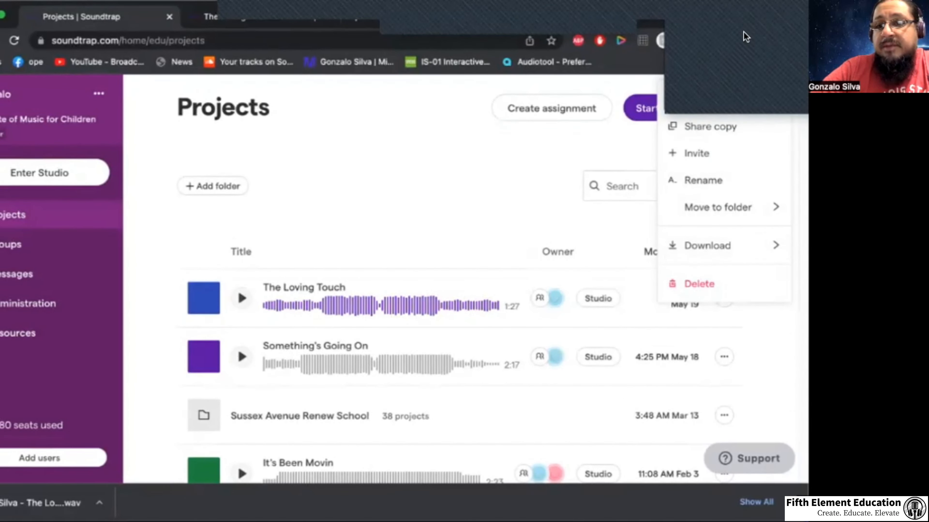
left_click_drag(743, 36, 582, 35)
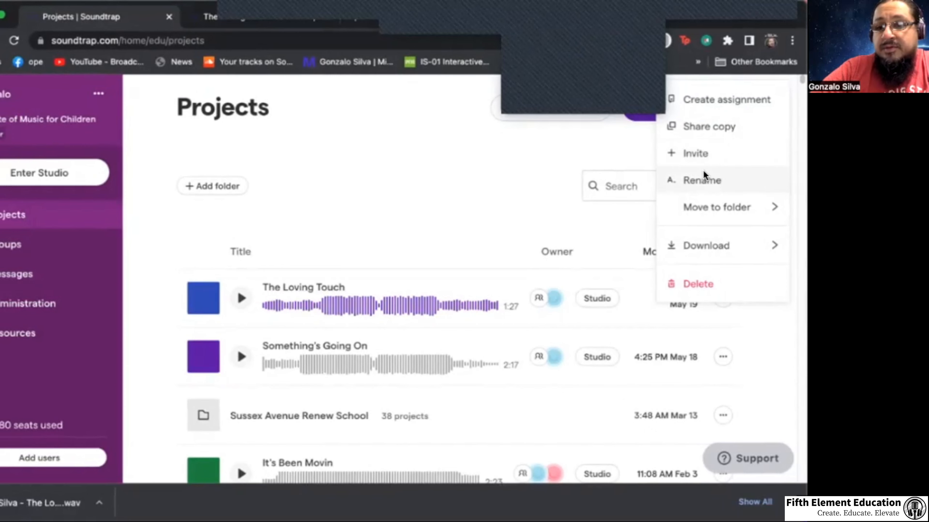
mouse_move(728, 207)
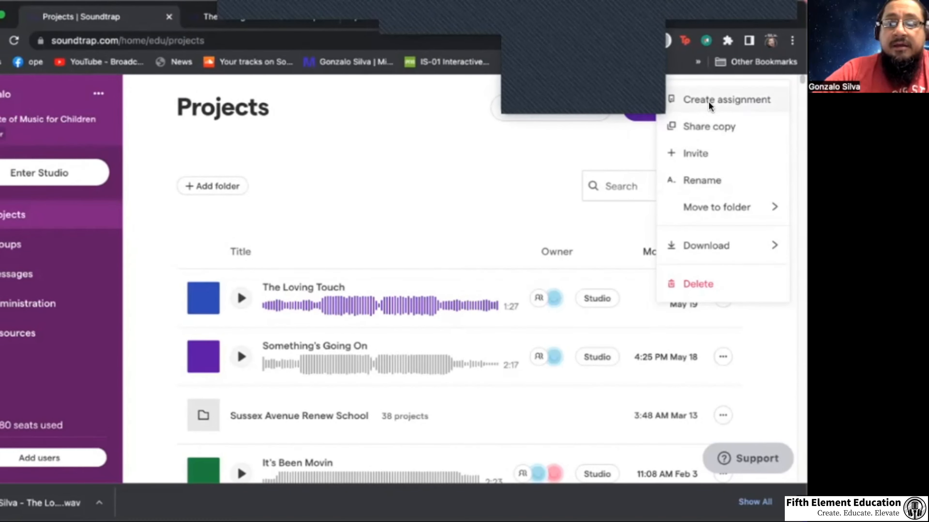
left_click(492, 188)
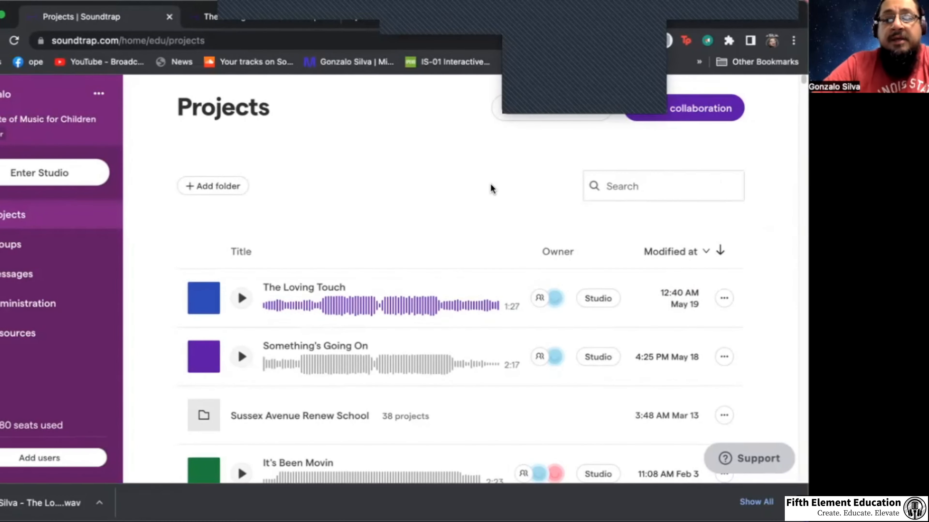